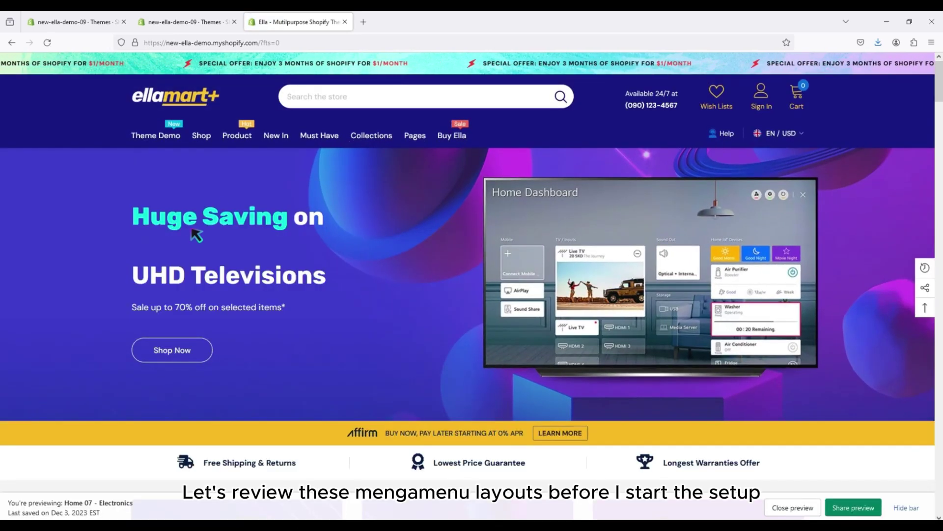
Preview the Must Have, New In, Collections and Pages mega menus, then return to the admin Themes page.
{"action": "mouse_move", "coordinate": [318, 143]}
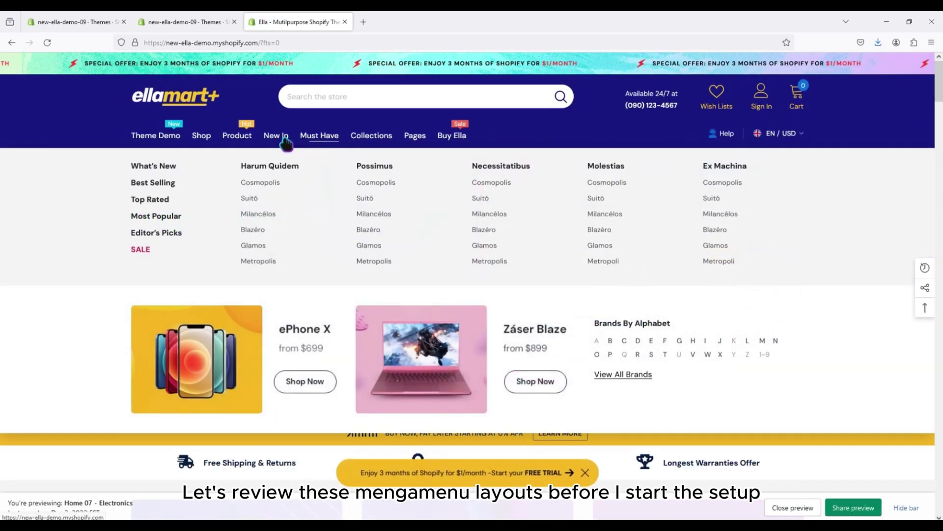
{"action": "mouse_move", "coordinate": [284, 142]}
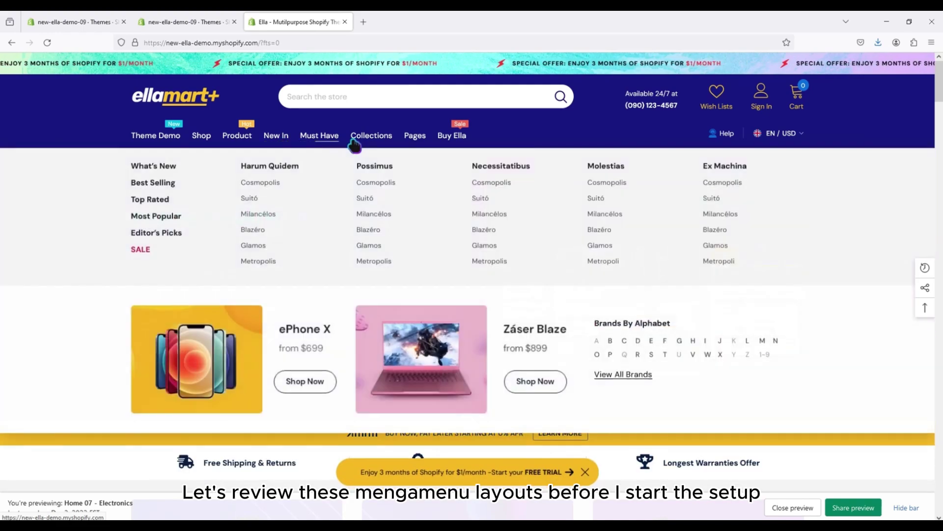
{"action": "mouse_move", "coordinate": [366, 145]}
{"action": "mouse_move", "coordinate": [414, 142]}
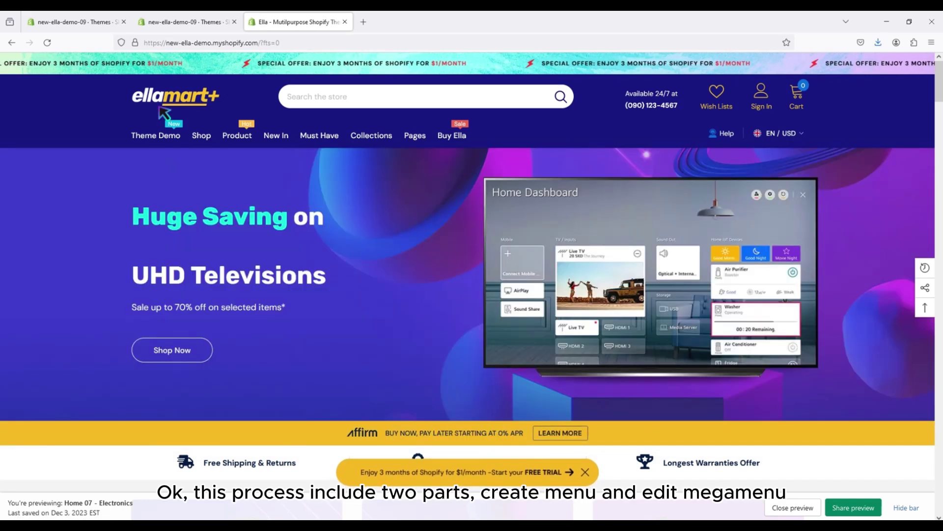
{"action": "left_click", "coordinate": [80, 23]}
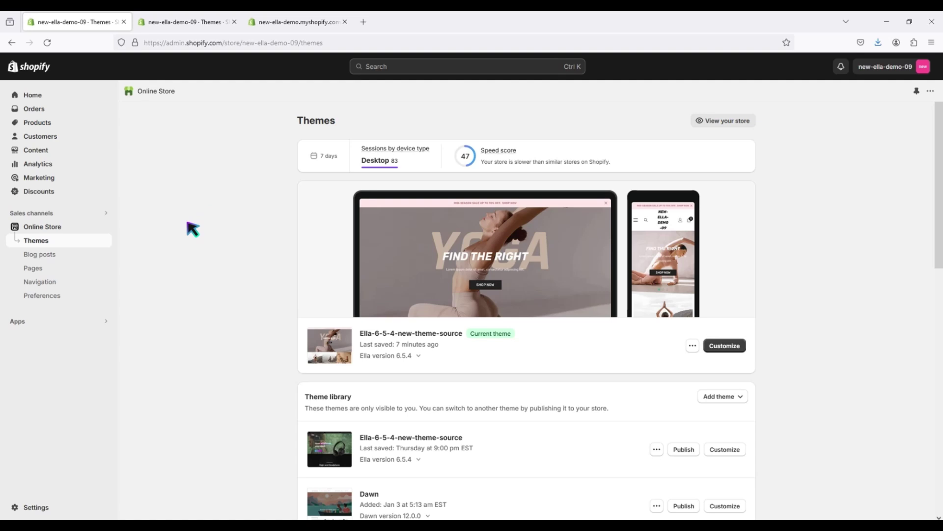
From Online Store > Navigation, create a new menu titled 'Menu 1'.
{"action": "left_click", "coordinate": [65, 290]}
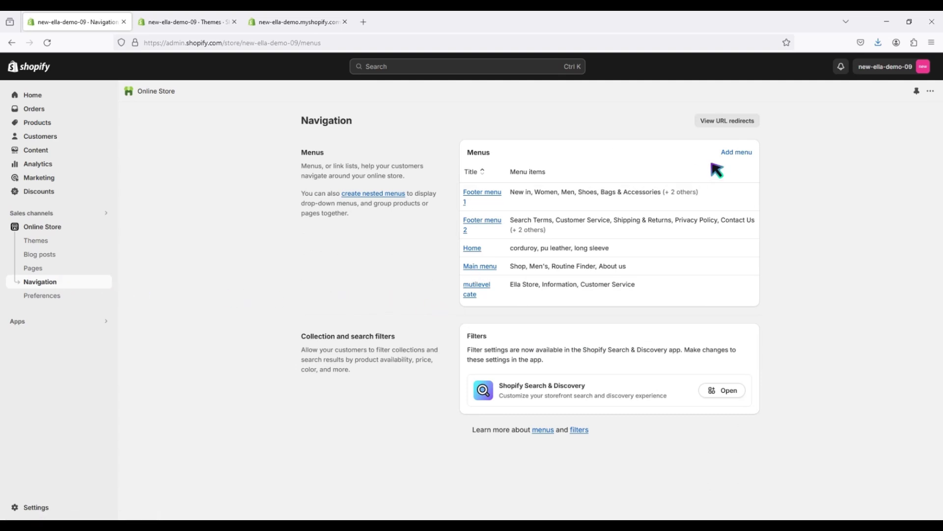
{"action": "left_click", "coordinate": [738, 153]}
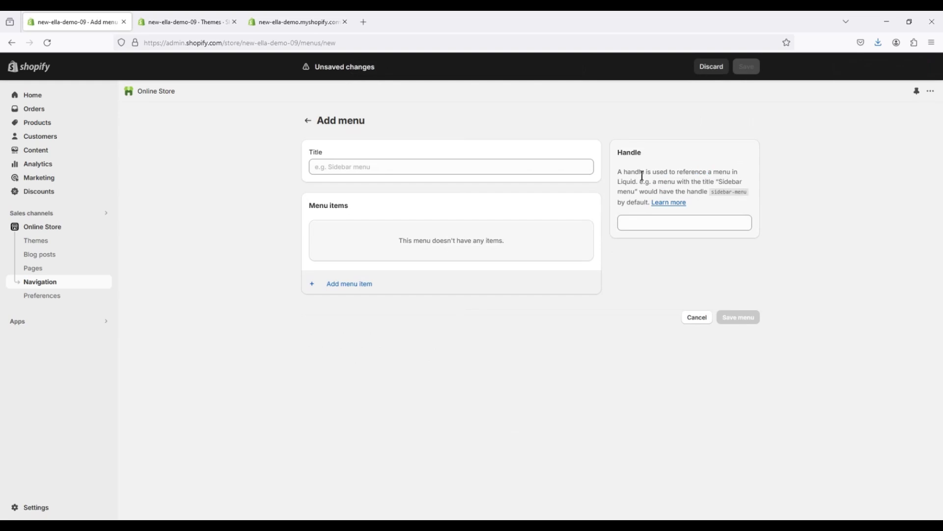
{"action": "left_click", "coordinate": [491, 167]}
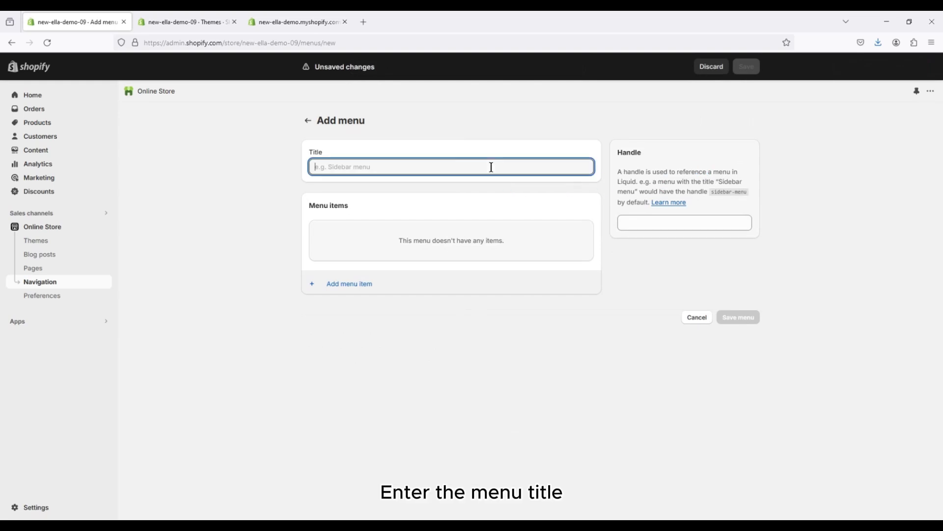
{"action": "type", "text": "Menu"}
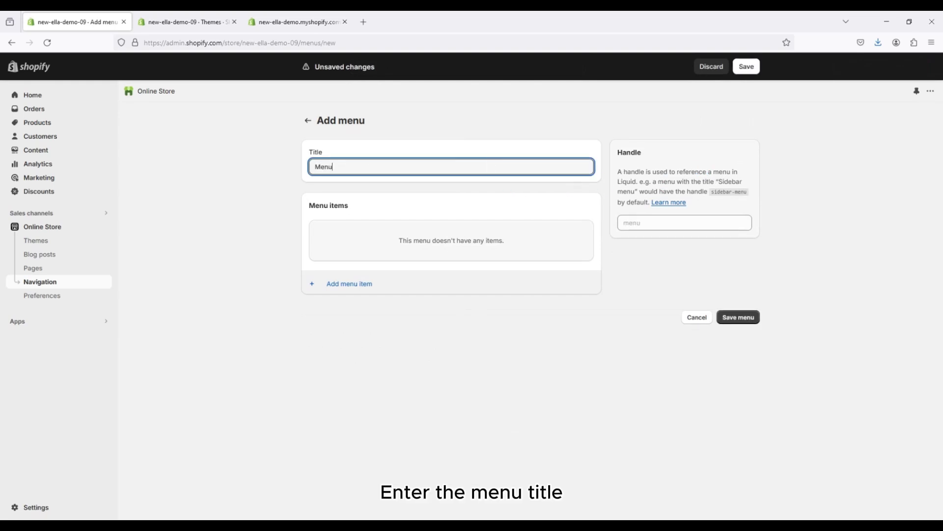
{"action": "type", "text": " 1"}
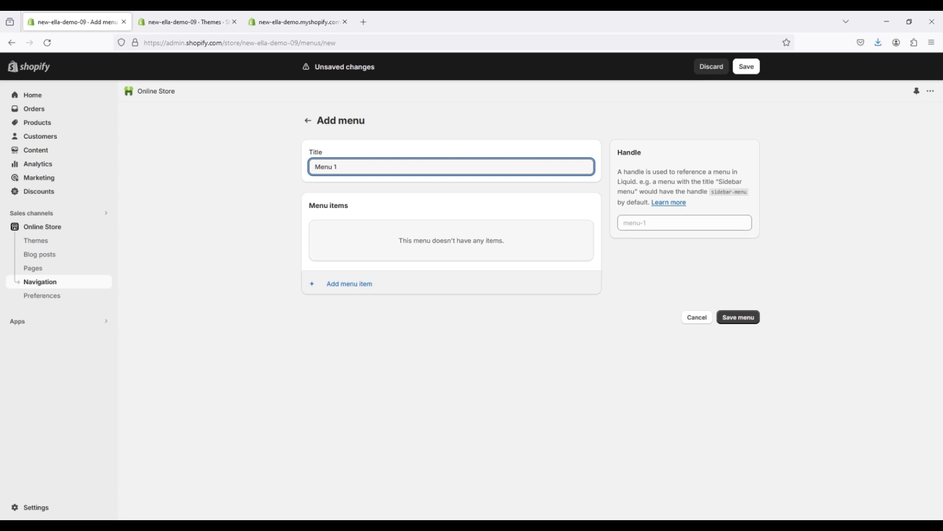
Add a 'Sample' menu item linked to the Home page.
{"action": "left_click", "coordinate": [394, 286]}
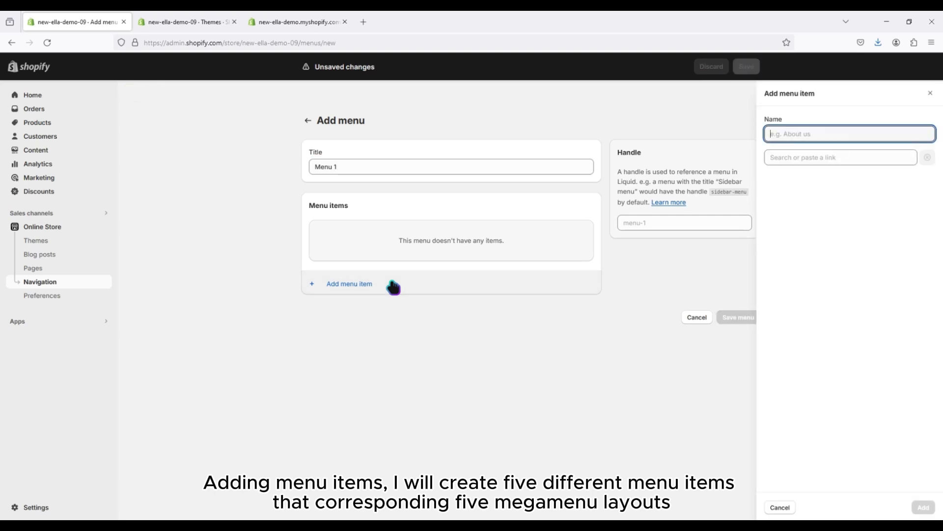
{"action": "type", "text": "Sa"}
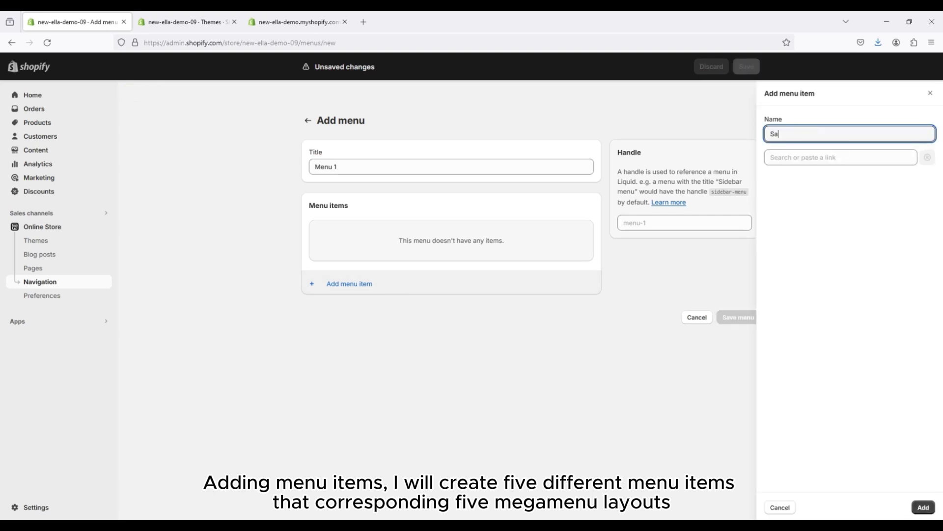
{"action": "type", "text": "mple"}
{"action": "left_click", "coordinate": [802, 157]}
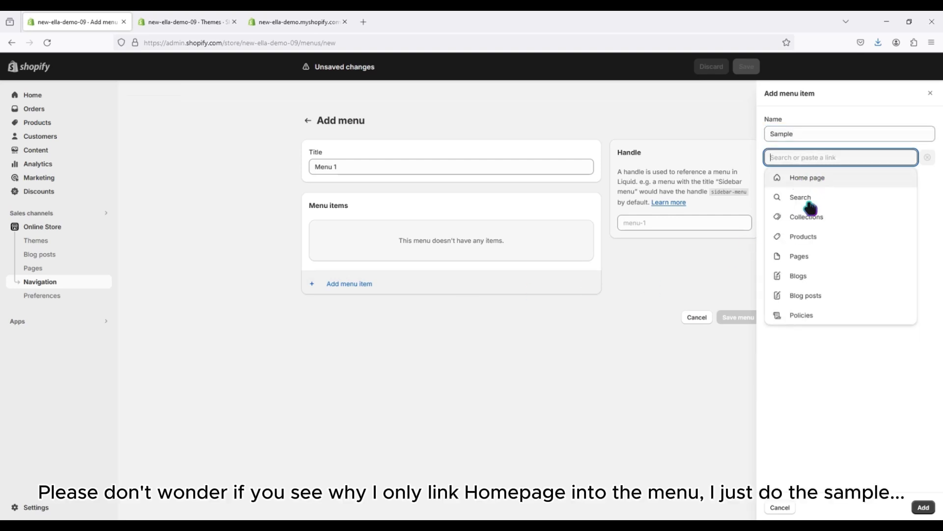
{"action": "left_click", "coordinate": [816, 222]}
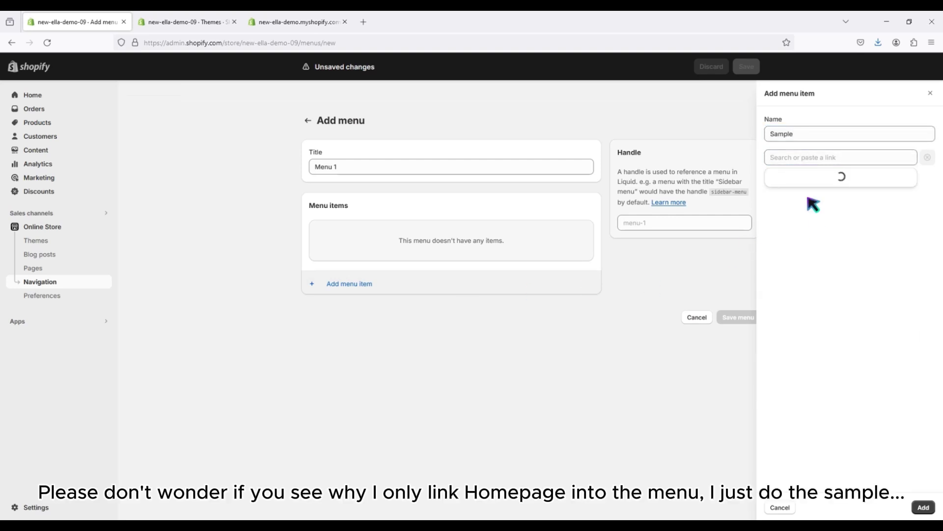
{"action": "left_click", "coordinate": [795, 180]}
{"action": "left_click", "coordinate": [796, 182]}
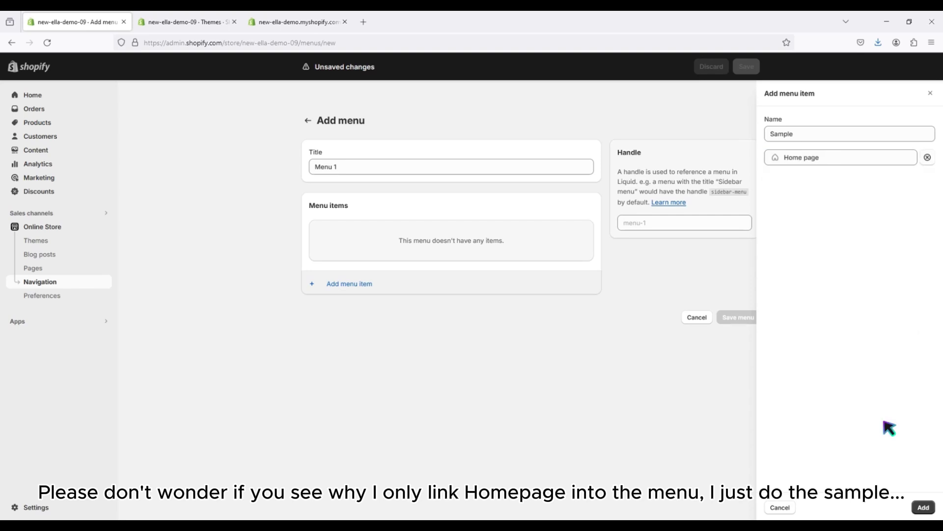
{"action": "left_click", "coordinate": [925, 508]}
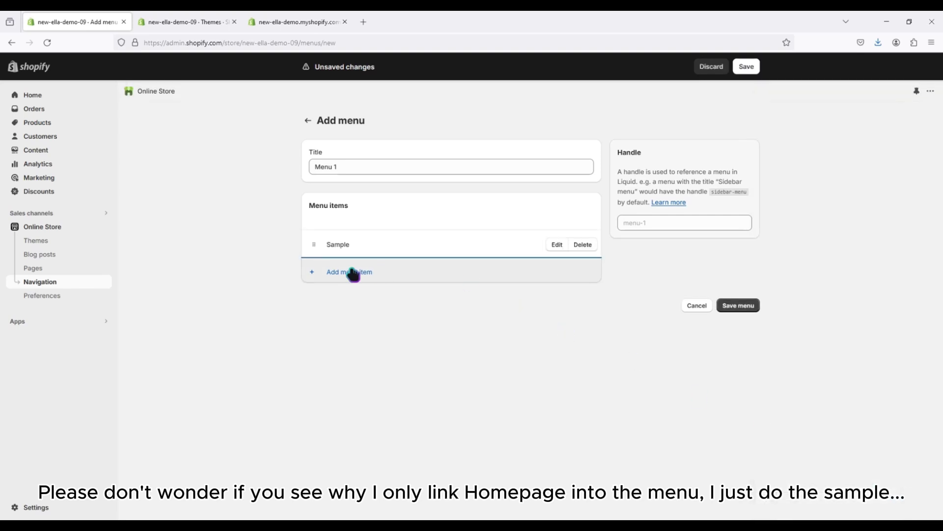
Add 'Trendy' and 'New Collection' menu items, both linked to the Home page.
{"action": "left_click", "coordinate": [353, 273]}
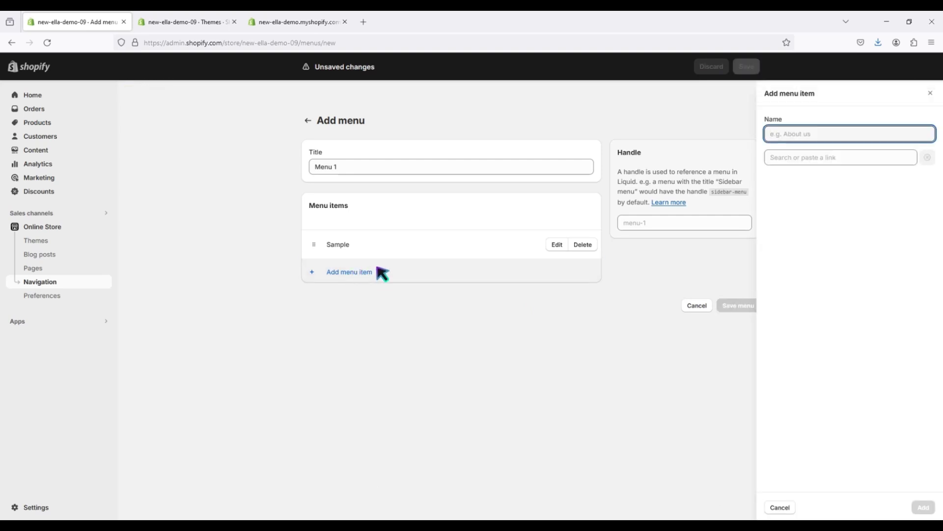
{"action": "type", "text": "Trendy"}
{"action": "left_click", "coordinate": [790, 158]}
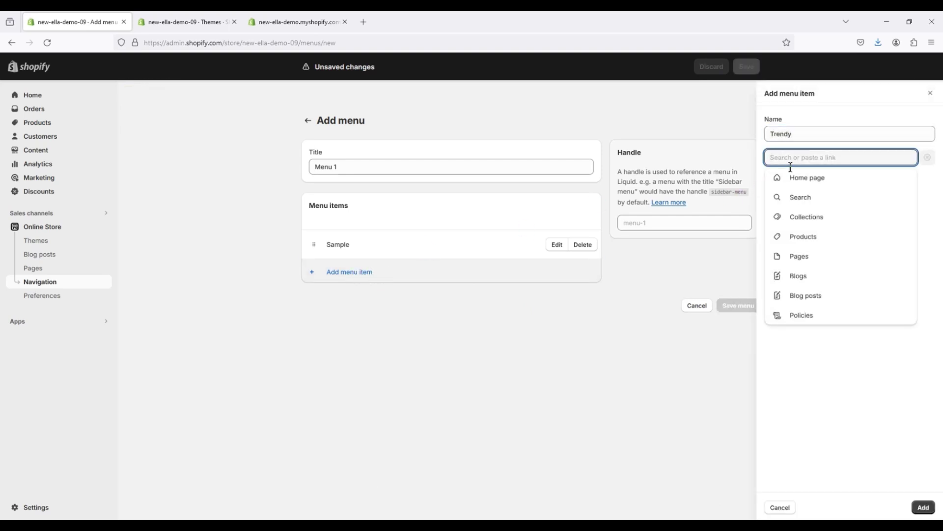
{"action": "left_click", "coordinate": [827, 178]}
{"action": "key", "text": "Return"}
{"action": "left_click", "coordinate": [414, 303]}
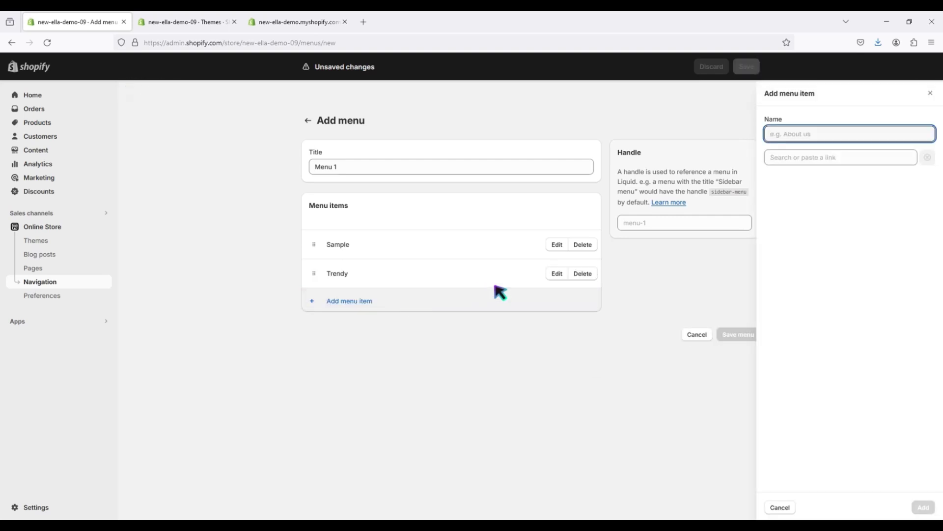
{"action": "type", "text": "New Collection"}
{"action": "left_click", "coordinate": [795, 157]}
{"action": "left_click", "coordinate": [800, 186]}
{"action": "left_click", "coordinate": [924, 507]}
Add 'Sales' and 'Order' items linked to the Home page and save the menu.
{"action": "left_click", "coordinate": [421, 335]}
{"action": "type", "text": "Sales"}
{"action": "left_click", "coordinate": [831, 159]}
{"action": "left_click", "coordinate": [838, 180]}
{"action": "left_click", "coordinate": [923, 507]}
{"action": "left_click", "coordinate": [410, 360]}
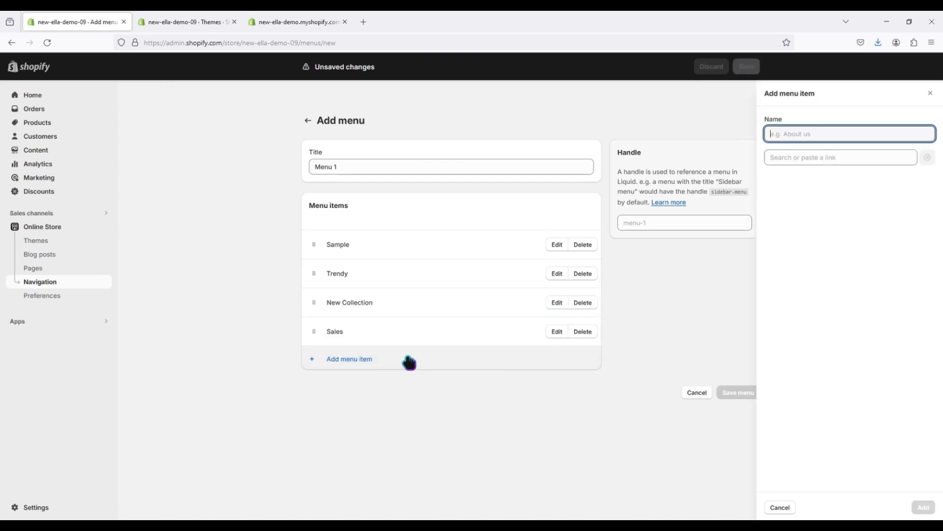
{"action": "type", "text": "W"}
{"action": "key", "text": "BackSpace"}
{"action": "type", "text": "Order"}
{"action": "left_click", "coordinate": [835, 157]}
{"action": "left_click", "coordinate": [810, 182]}
{"action": "left_click", "coordinate": [923, 507]}
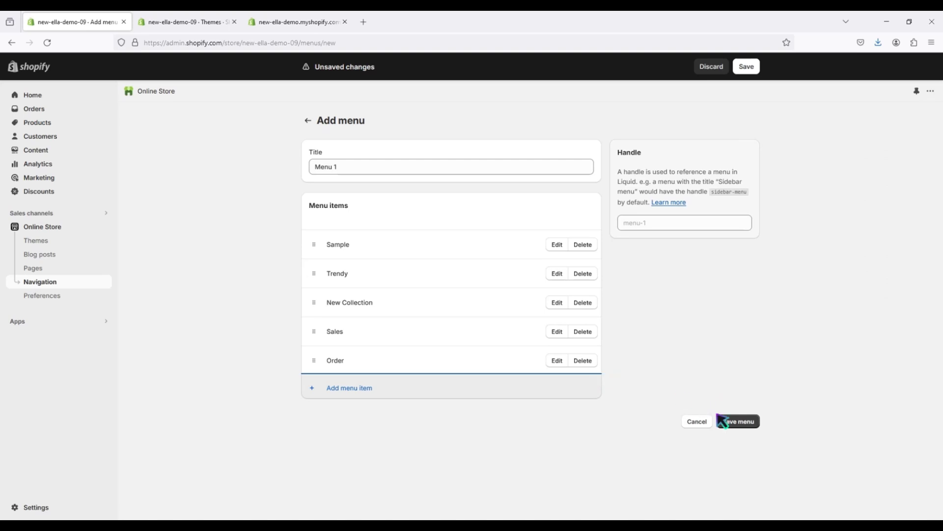
{"action": "left_click", "coordinate": [735, 424]}
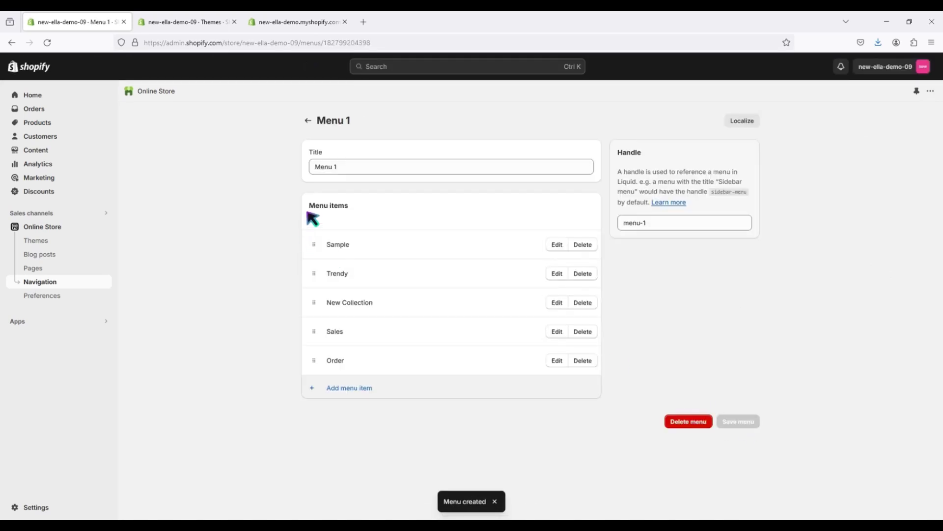
In the theme editor, add a Header Nav - Multi-Site section to the header group.
{"action": "left_click", "coordinate": [178, 25]}
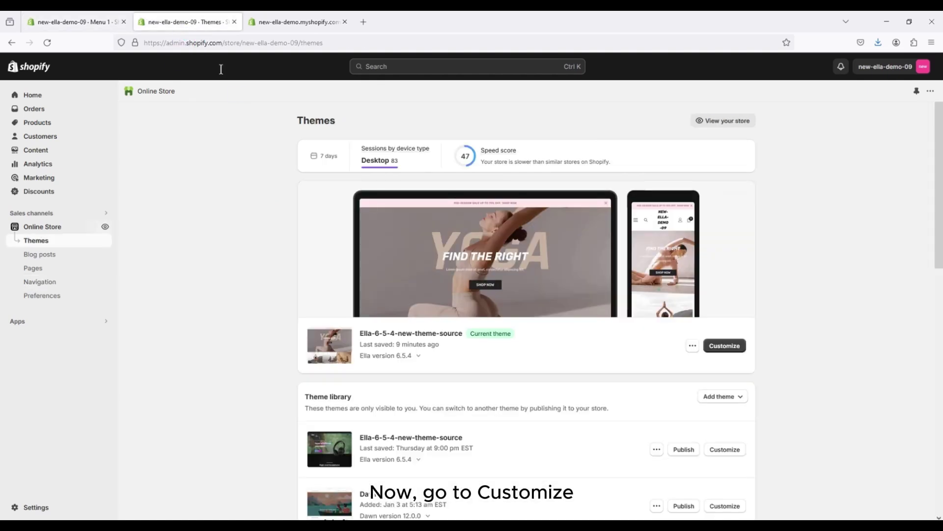
{"action": "left_click", "coordinate": [724, 345]}
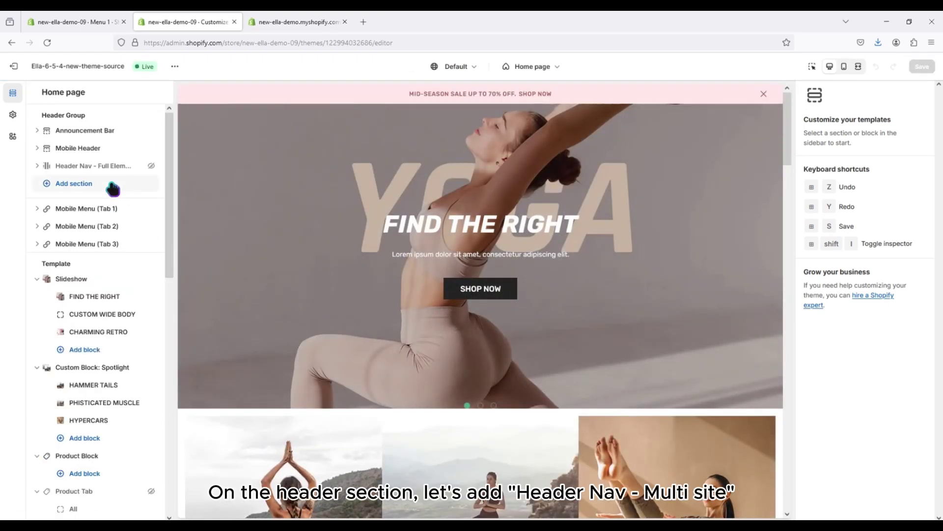
{"action": "left_click", "coordinate": [107, 193]}
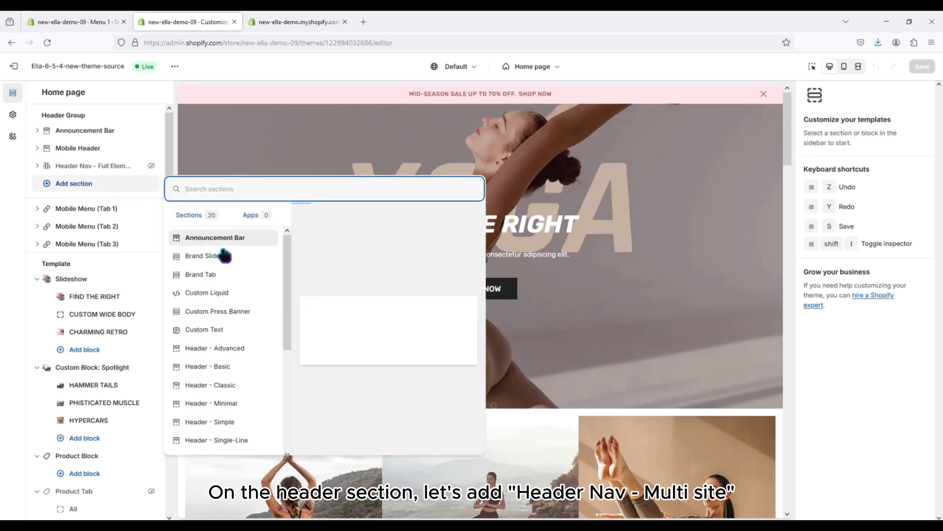
{"action": "scroll", "coordinate": [238, 289], "scroll_direction": "down", "scroll_amount": 5}
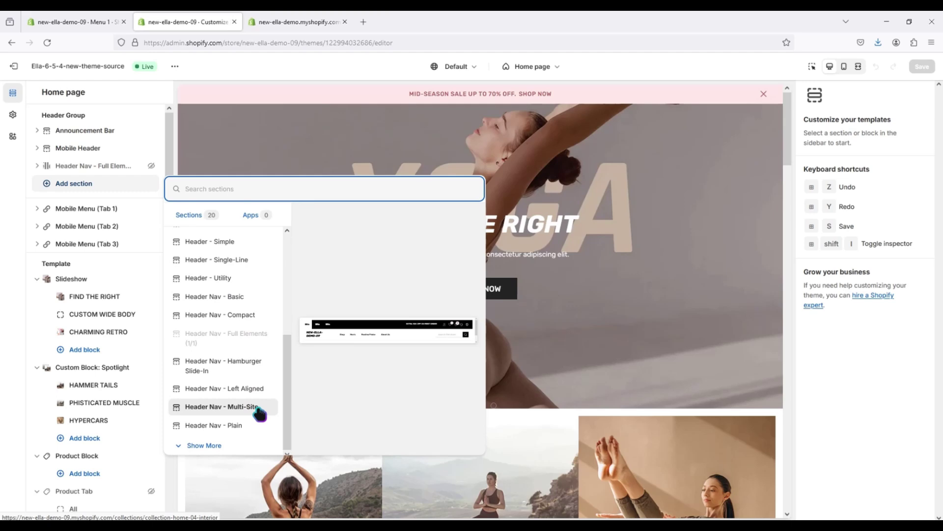
{"action": "left_click", "coordinate": [258, 409]}
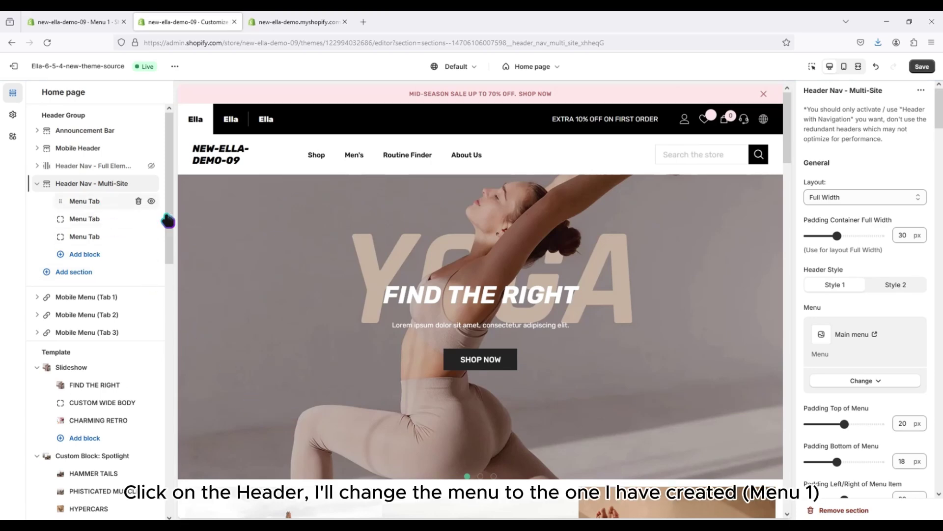
Set the Header Nav - Multi-Site menu to Menu 1.
{"action": "left_click", "coordinate": [861, 386]}
{"action": "left_click", "coordinate": [861, 399]}
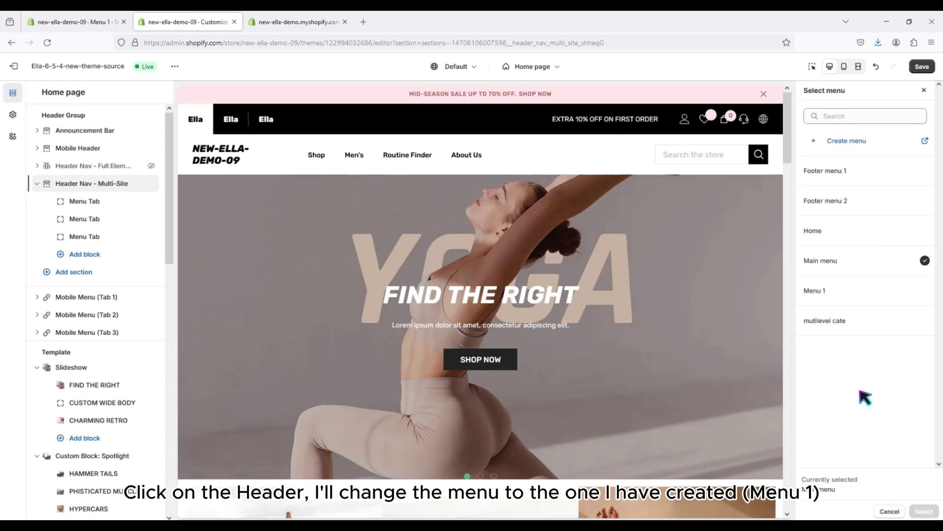
{"action": "left_click", "coordinate": [824, 301]}
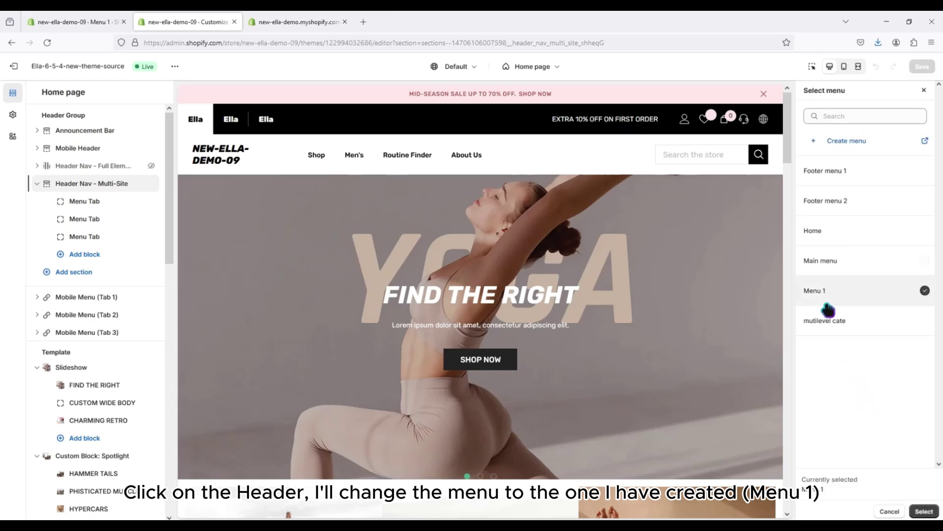
{"action": "left_click", "coordinate": [923, 511]}
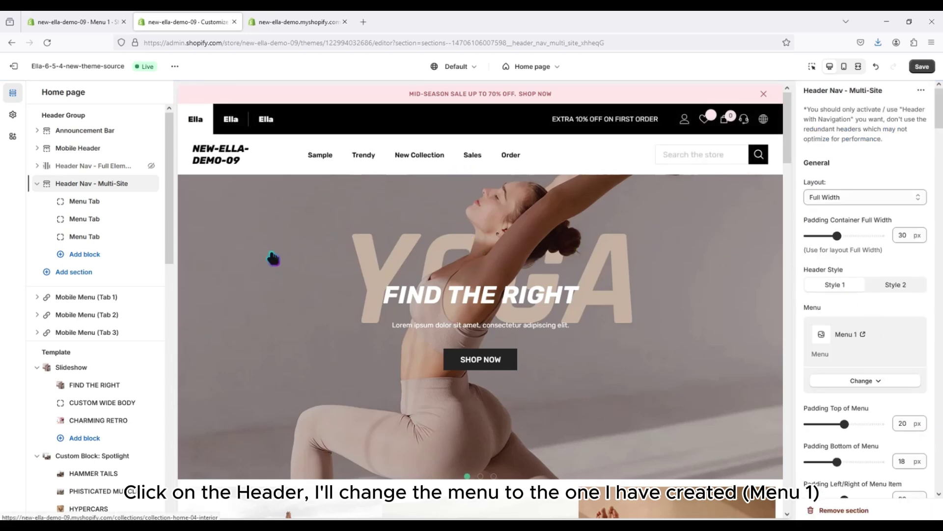
{"action": "left_click", "coordinate": [112, 204]}
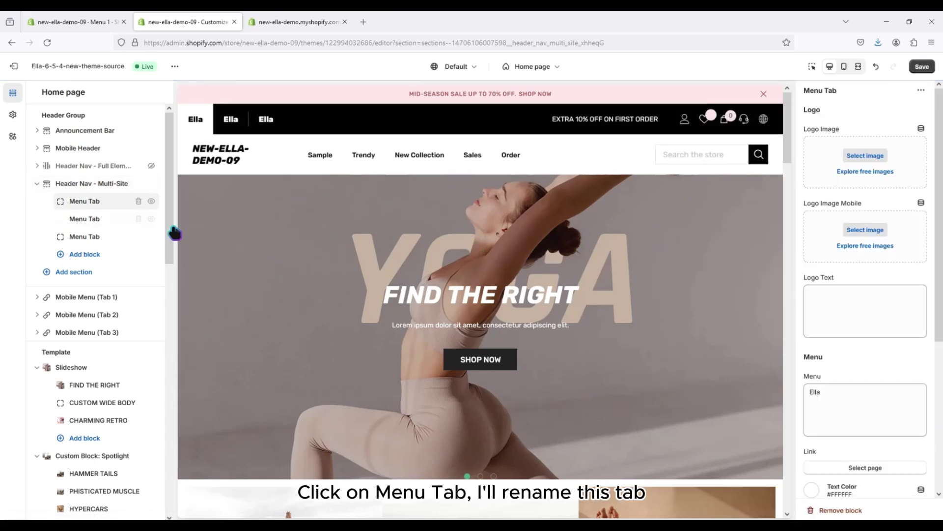
Rename the first menu tab to 'Women' and set the logo text to 'Ella'.
{"action": "double_click", "coordinate": [828, 392]}
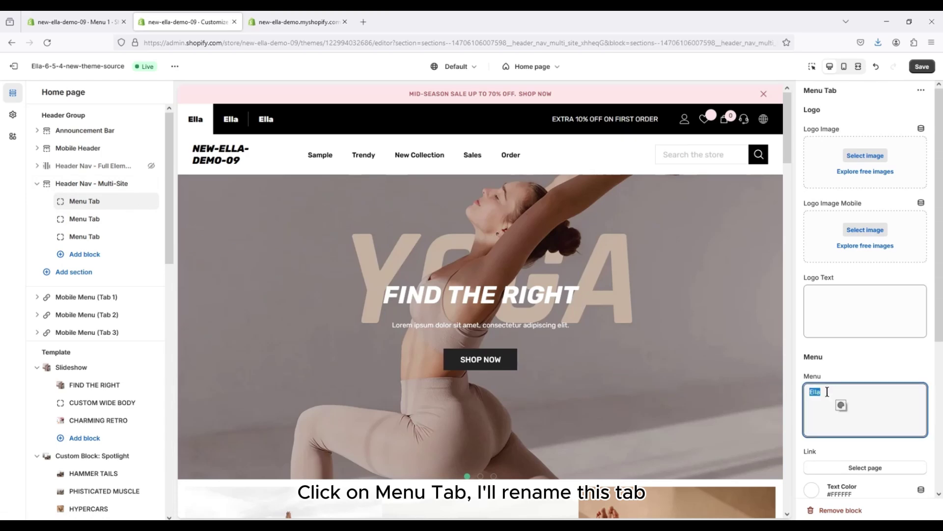
{"action": "type", "text": "Women"}
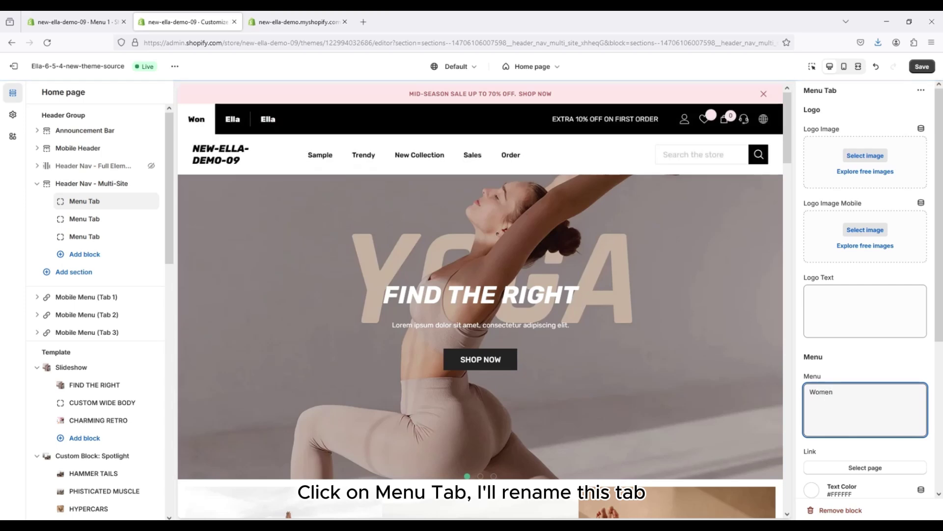
{"action": "scroll", "coordinate": [835, 421], "scroll_direction": "down", "scroll_amount": 2}
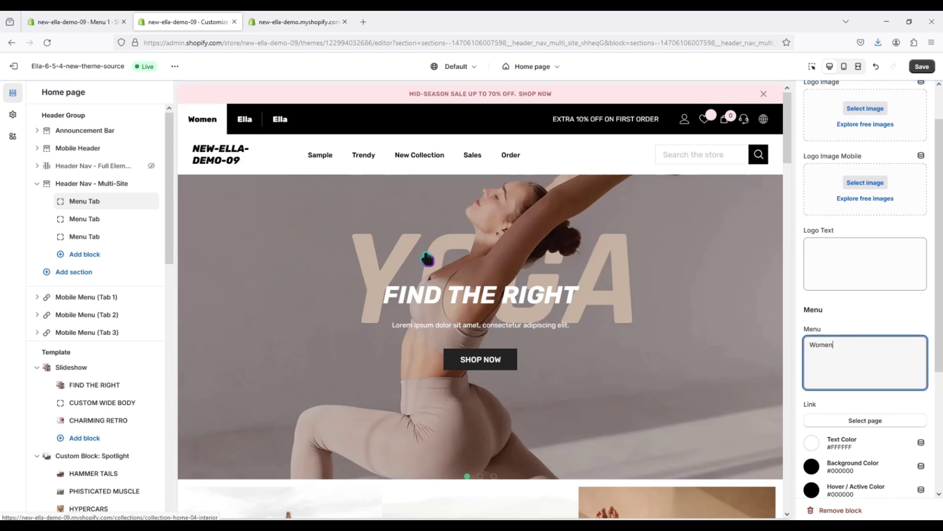
{"action": "left_click", "coordinate": [850, 249]}
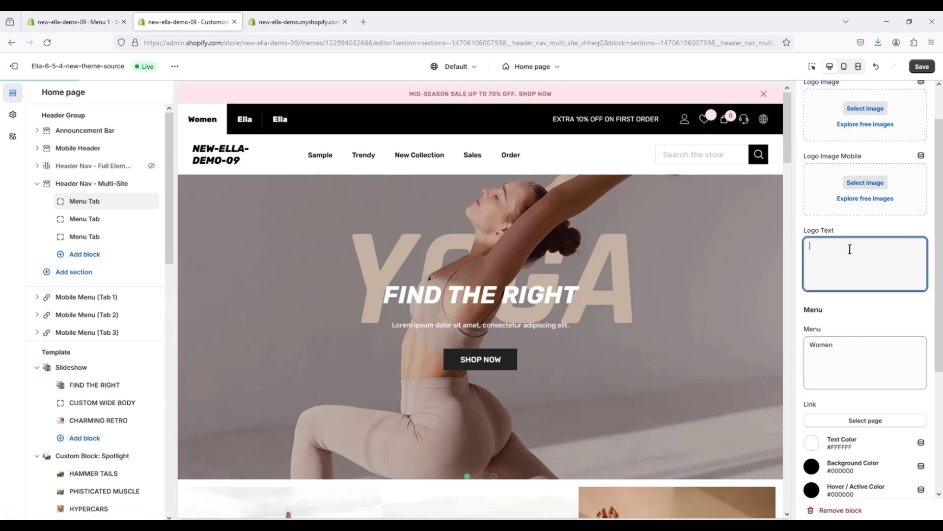
{"action": "type", "text": "Ella"}
{"action": "left_click", "coordinate": [151, 236]}
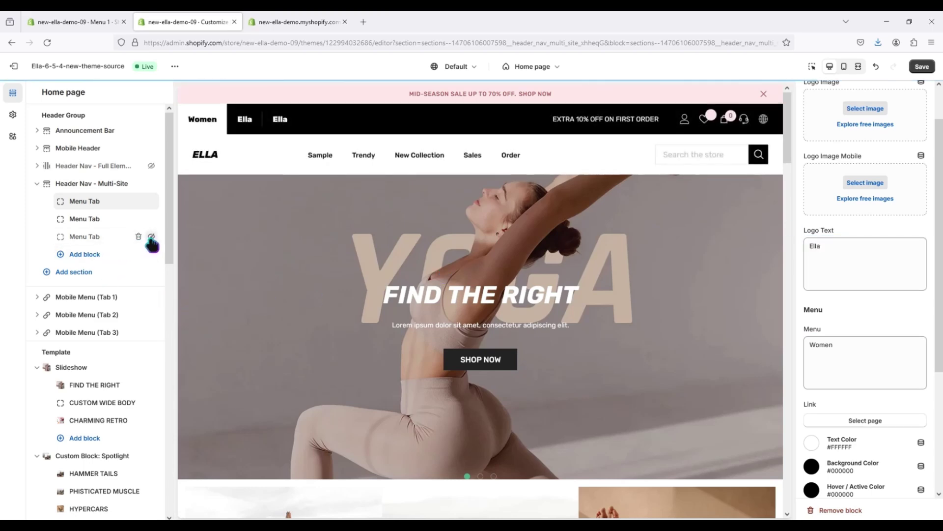
Hide the third menu tab and review the available Mega Menu 1–5 blocks.
{"action": "left_click", "coordinate": [151, 236]}
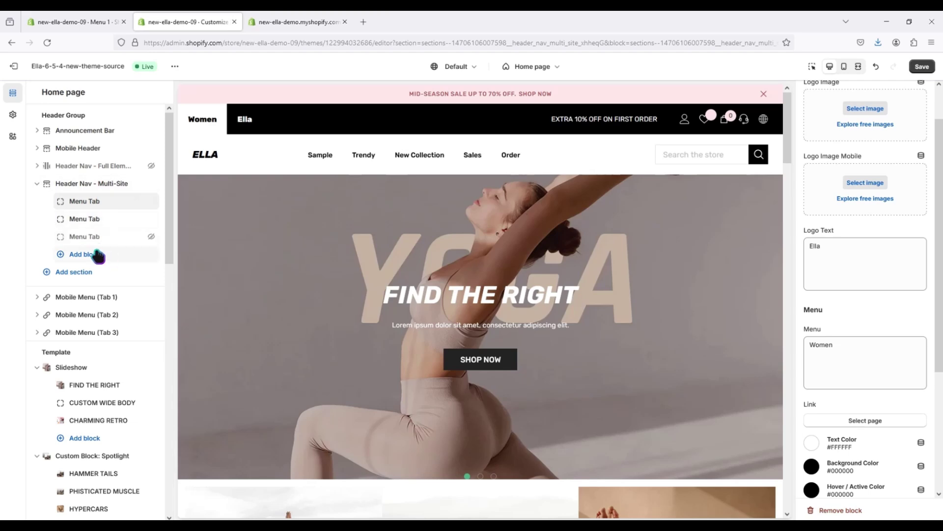
{"action": "left_click", "coordinate": [116, 257]}
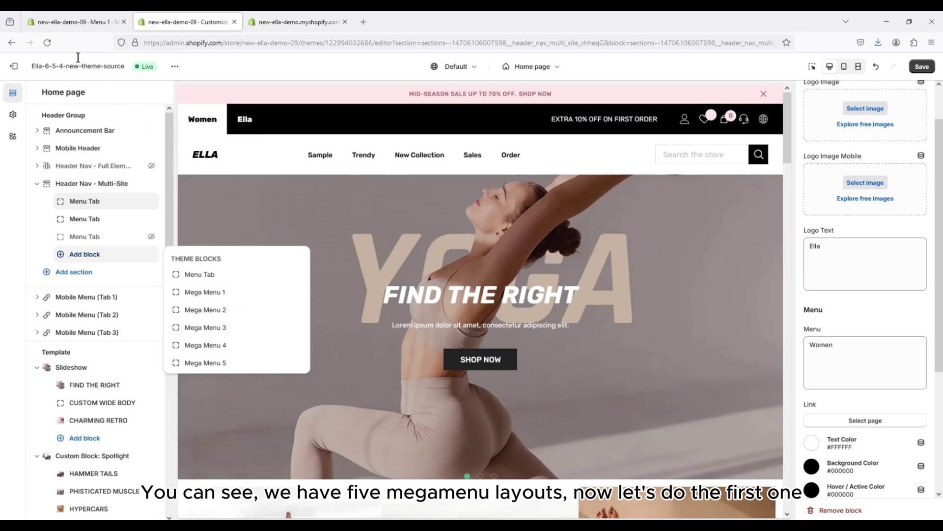
{"action": "left_click", "coordinate": [91, 21]}
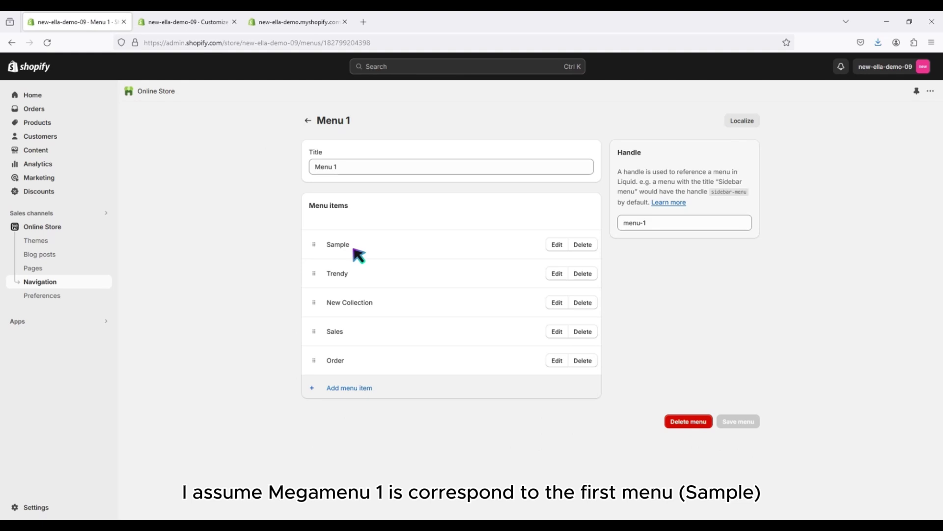
Add a 'Mini' item linked to the Home page and nest it under Sample.
{"action": "left_click", "coordinate": [352, 389]}
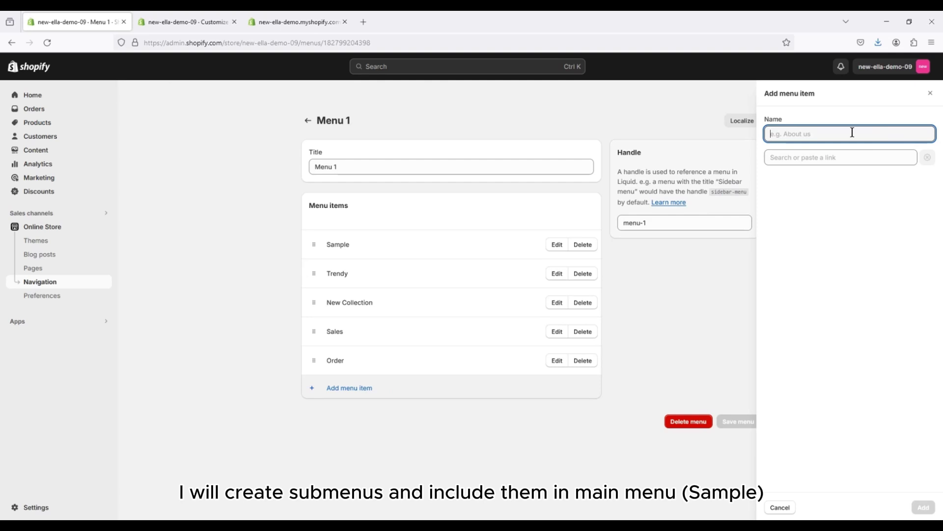
{"action": "type", "text": "M"}
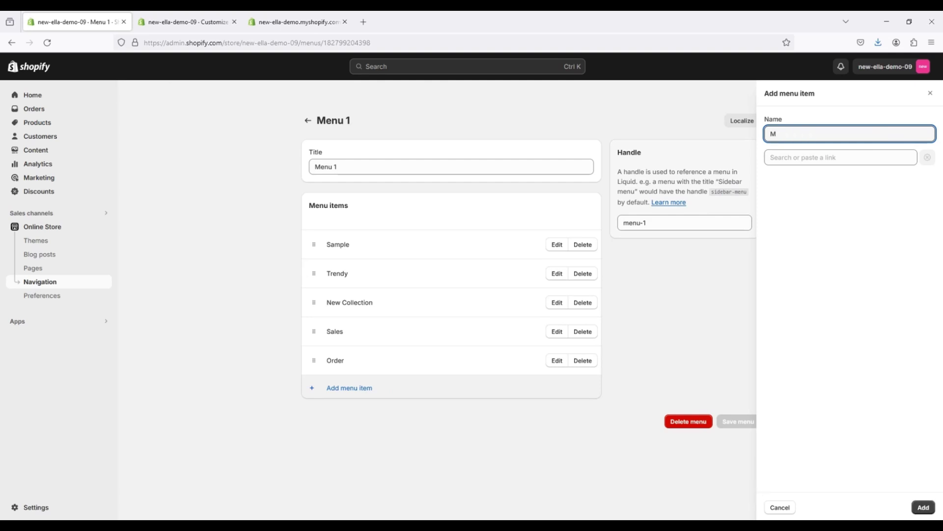
{"action": "left_click", "coordinate": [817, 156]}
{"action": "left_click", "coordinate": [803, 179]}
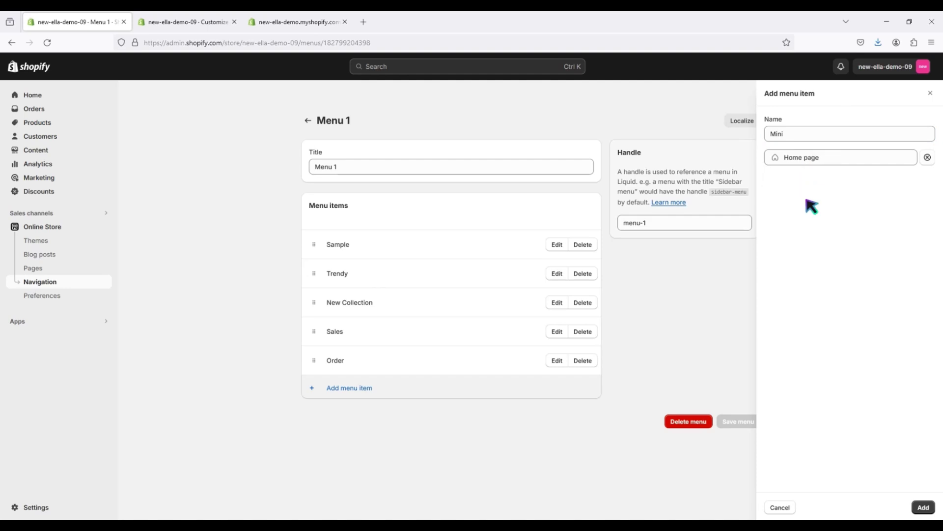
{"action": "left_click", "coordinate": [924, 507]}
{"action": "left_click_drag", "start_coordinate": [313, 395], "coordinate": [327, 285]}
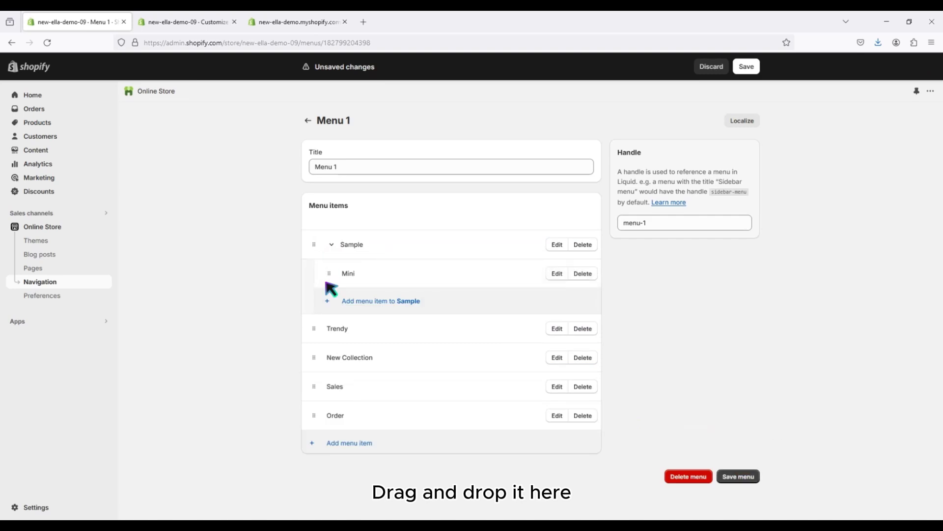
Add 'Cute' and 'Chuppy' under Mini, both linked to the Home page.
{"action": "left_click", "coordinate": [359, 304]}
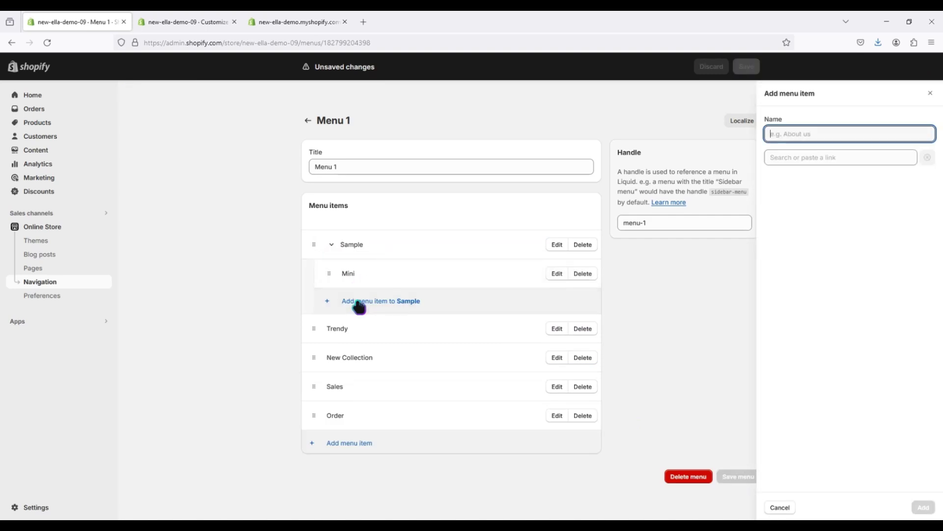
{"action": "type", "text": "Cute"}
{"action": "left_click", "coordinate": [806, 156]}
{"action": "left_click", "coordinate": [799, 177]}
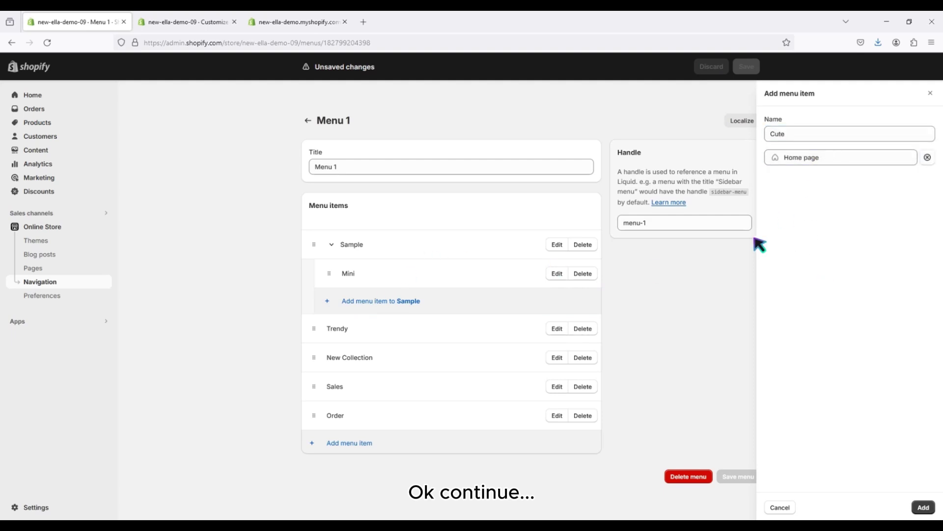
{"action": "left_click", "coordinate": [923, 507]}
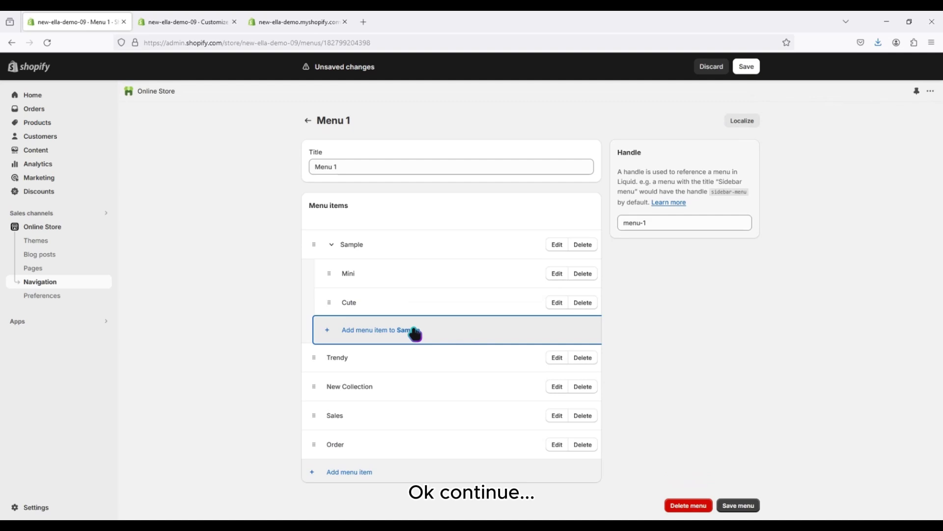
{"action": "left_click_drag", "start_coordinate": [328, 302], "coordinate": [362, 301]}
{"action": "left_click", "coordinate": [363, 330]}
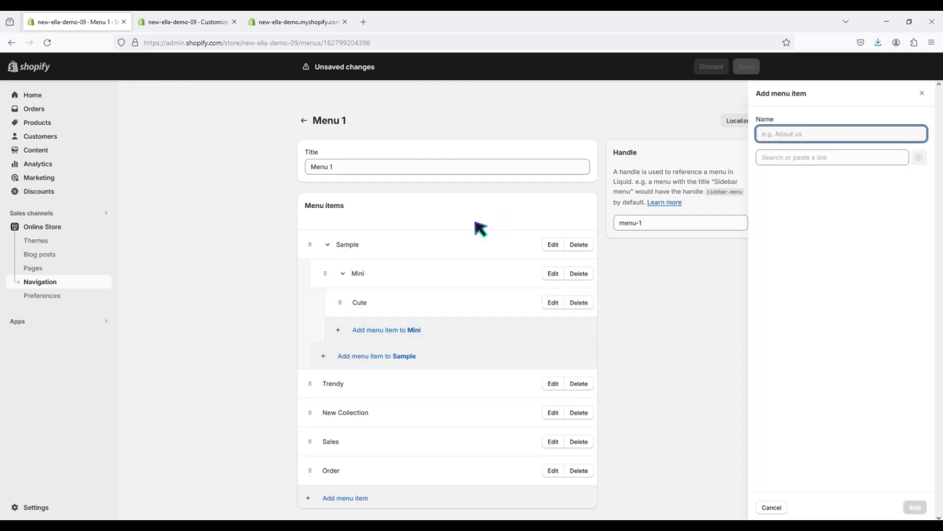
{"action": "type", "text": "C"}
{"action": "left_click", "coordinate": [781, 159]}
{"action": "left_click", "coordinate": [796, 179]}
{"action": "left_click", "coordinate": [915, 507]}
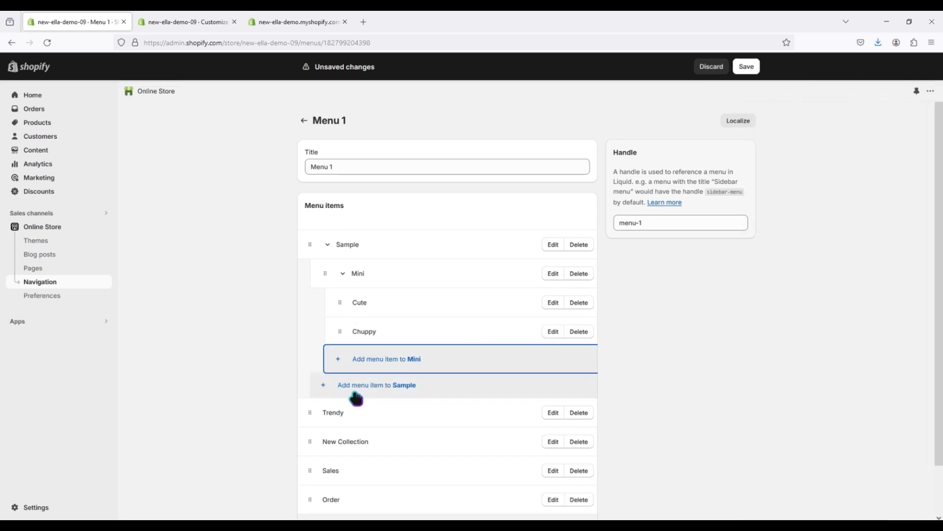
Add 'Happy' under Sample with 'Product 1' nested beneath it.
{"action": "left_click", "coordinate": [385, 388]}
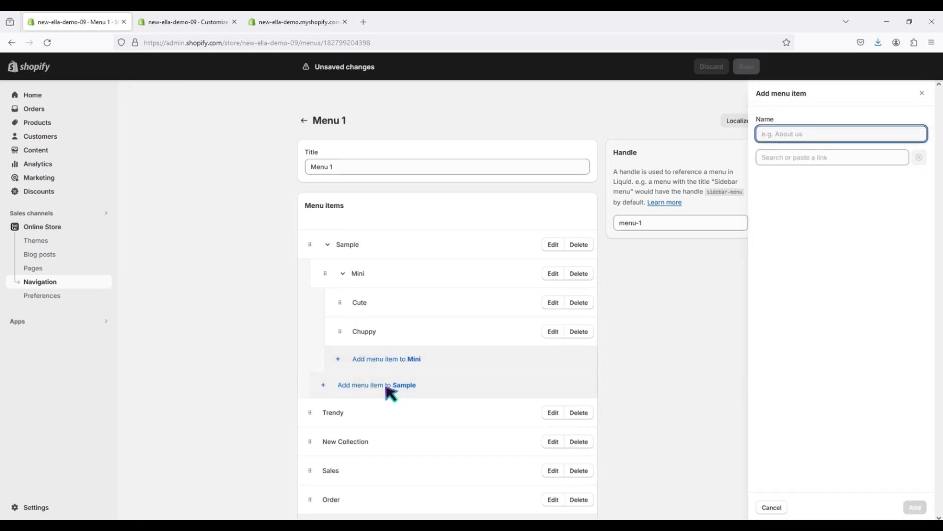
{"action": "type", "text": "Happy"}
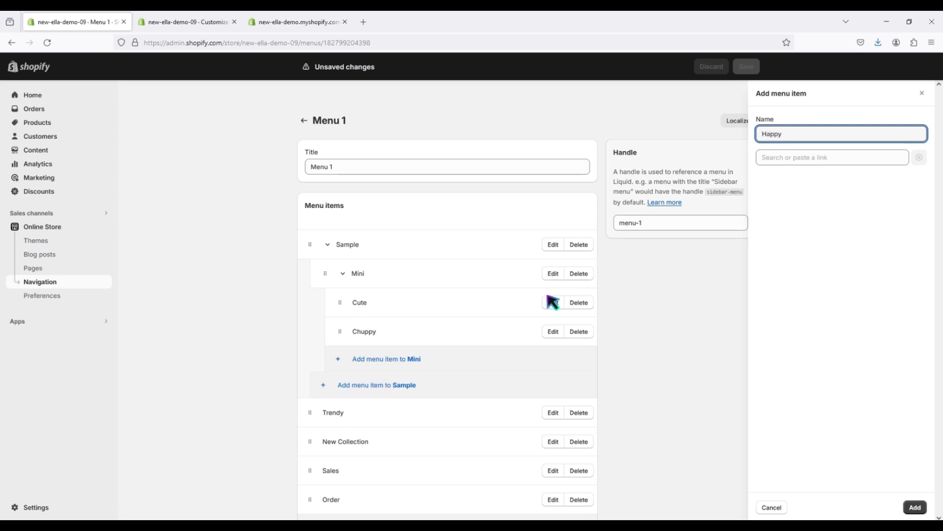
{"action": "left_click", "coordinate": [784, 158]}
{"action": "left_click", "coordinate": [786, 179]}
{"action": "left_click", "coordinate": [915, 507]}
{"action": "left_click", "coordinate": [376, 415]}
{"action": "type", "text": "Product 1"}
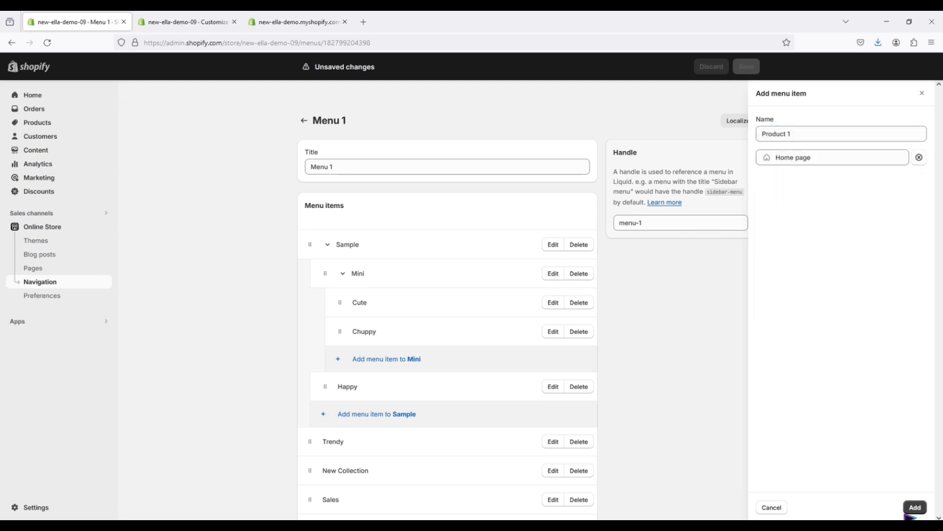
{"action": "left_click", "coordinate": [911, 511]}
{"action": "left_click_drag", "start_coordinate": [324, 420], "coordinate": [346, 412]}
Add 'Product 2' and 'Product 3' under Happy, both linked to the Home page.
{"action": "left_click", "coordinate": [347, 445]}
{"action": "type", "text": "Prod"}
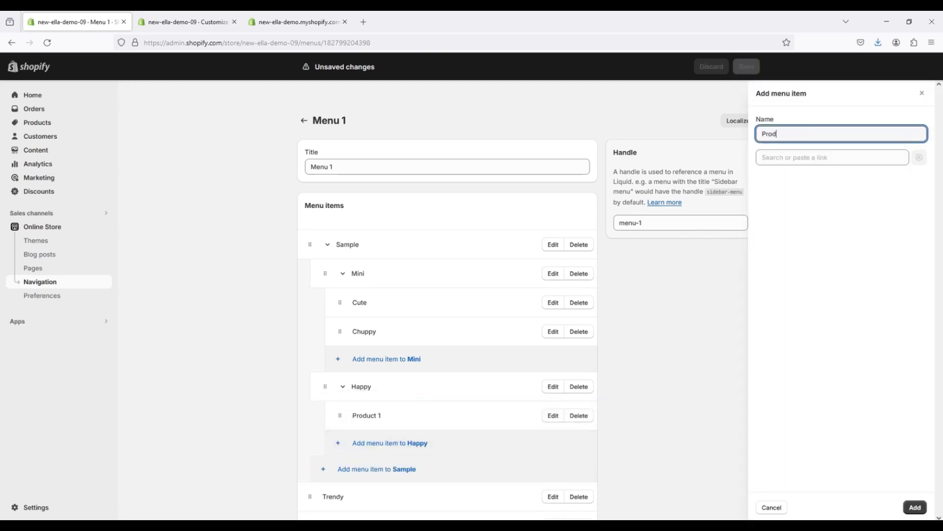
{"action": "left_click", "coordinate": [830, 157]}
{"action": "left_click", "coordinate": [809, 182]}
{"action": "left_click", "coordinate": [915, 507]}
{"action": "left_click", "coordinate": [467, 472]}
{"action": "type", "text": "Pr"}
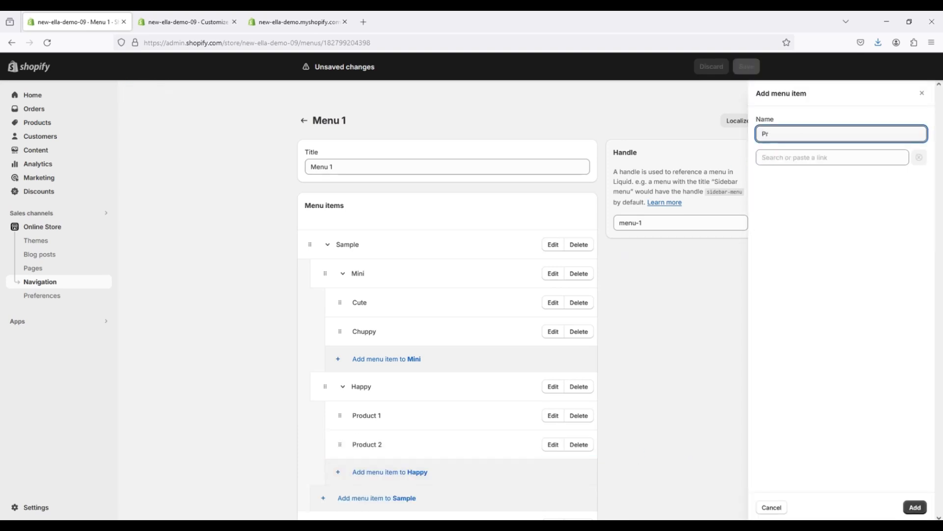
{"action": "type", "text": "oduct 3"}
{"action": "left_click", "coordinate": [830, 157]}
{"action": "left_click", "coordinate": [808, 182]}
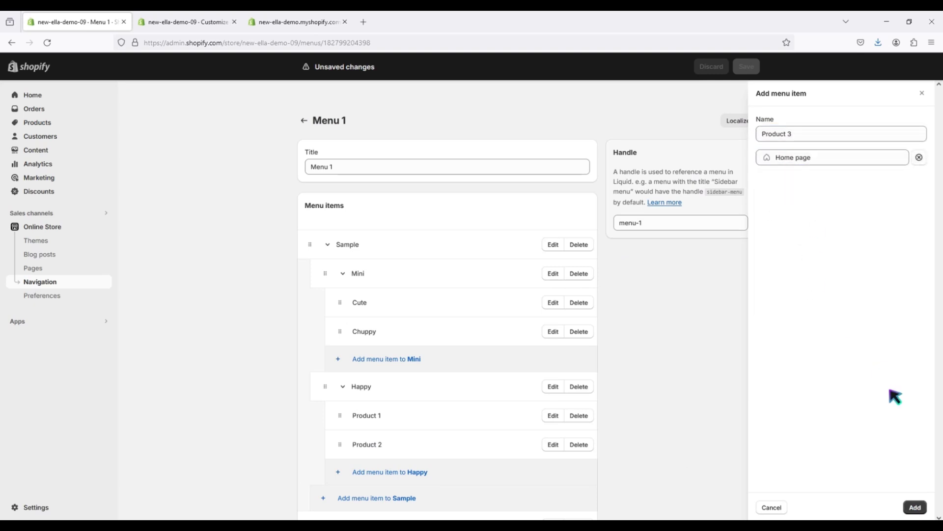
{"action": "left_click", "coordinate": [915, 507]}
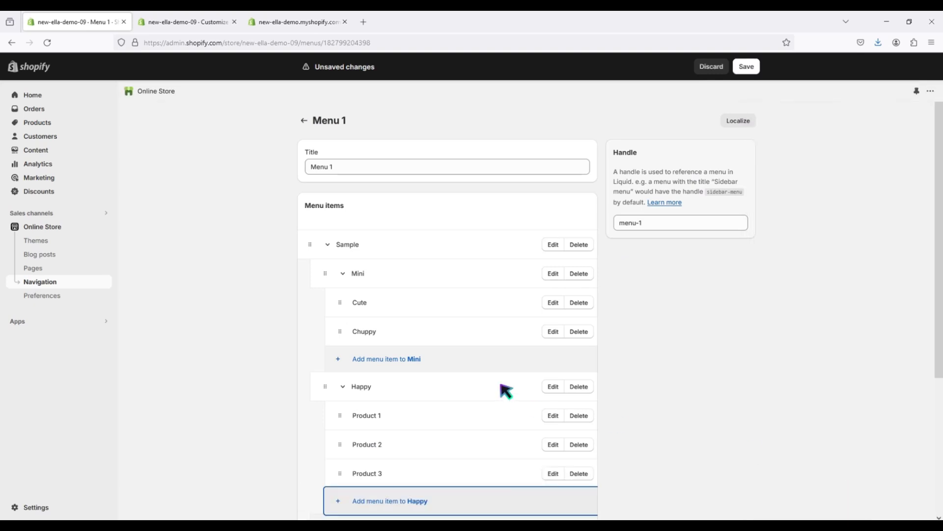
{"action": "scroll", "coordinate": [501, 385], "scroll_direction": "down", "scroll_amount": 3}
{"action": "left_click", "coordinate": [354, 379]}
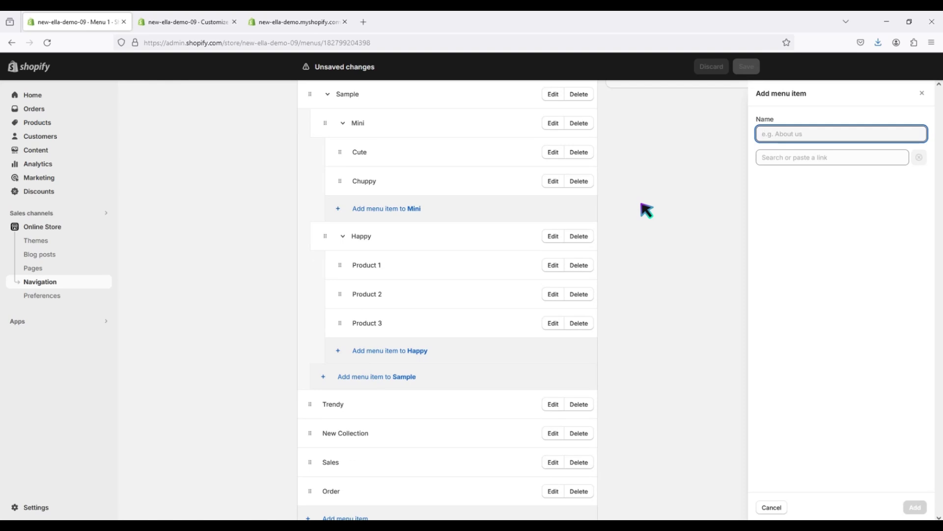
Add 'Lovely' under Sample and nest 'Product 4' beneath it, both linked to the Home page.
{"action": "type", "text": "Lovely"}
{"action": "left_click", "coordinate": [786, 157]}
{"action": "left_click", "coordinate": [796, 179]}
{"action": "left_click", "coordinate": [915, 507]}
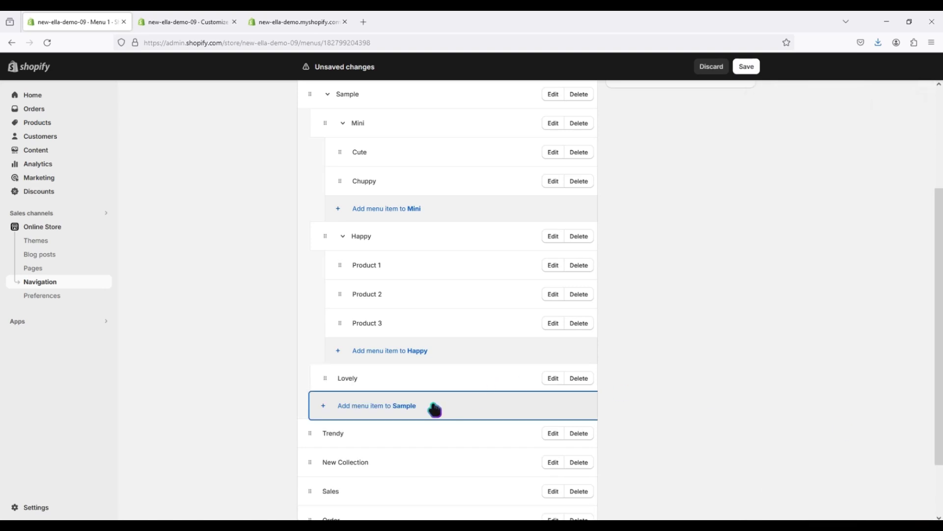
{"action": "left_click", "coordinate": [360, 410]}
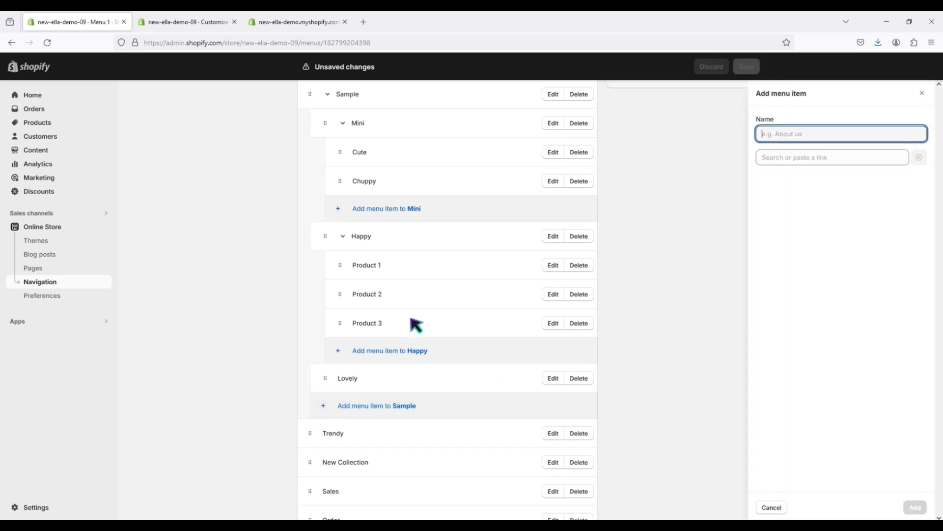
{"action": "type", "text": "Product 4"}
{"action": "left_click", "coordinate": [816, 158]}
{"action": "left_click", "coordinate": [792, 177]}
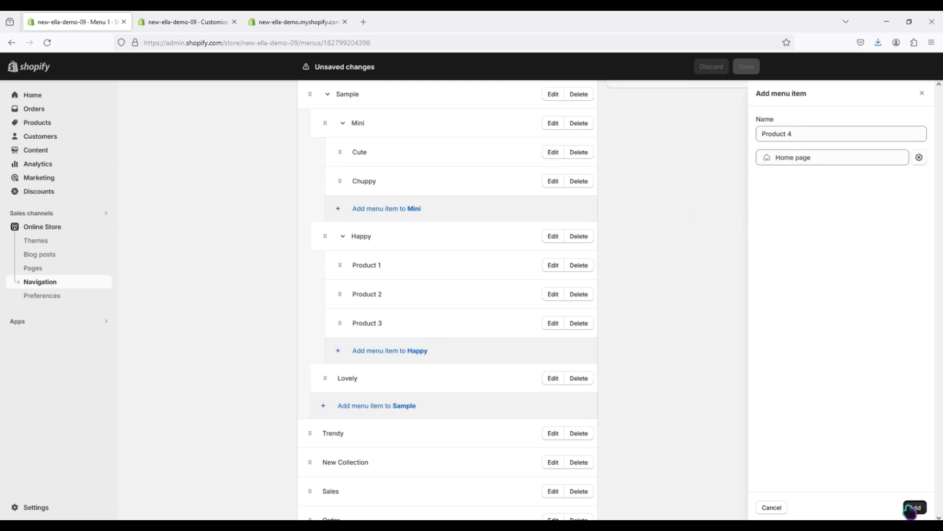
{"action": "left_click", "coordinate": [915, 507]}
{"action": "left_click_drag", "start_coordinate": [324, 407], "coordinate": [344, 393]}
Add 'Product 5' and 'Product 6' under Lovely and save Menu 1.
{"action": "type", "text": "P"}
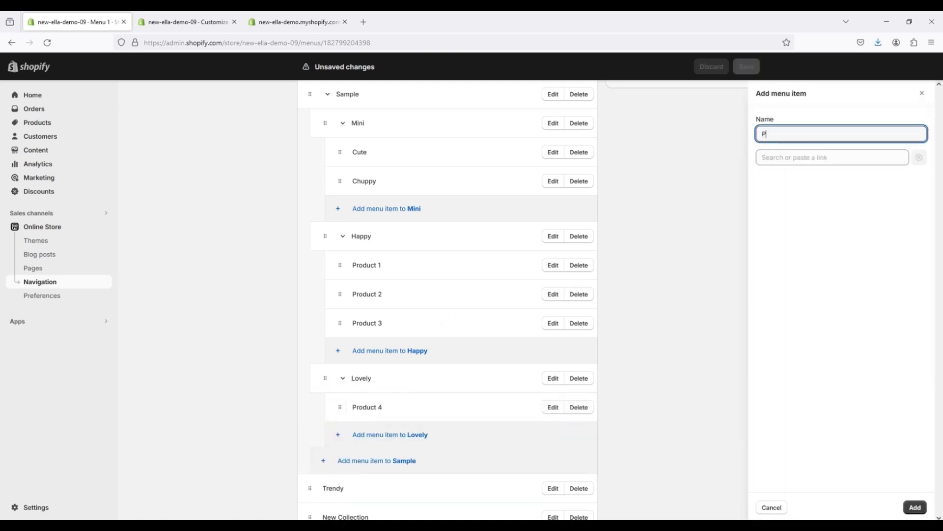
{"action": "left_click", "coordinate": [815, 158]}
{"action": "left_click", "coordinate": [786, 178]}
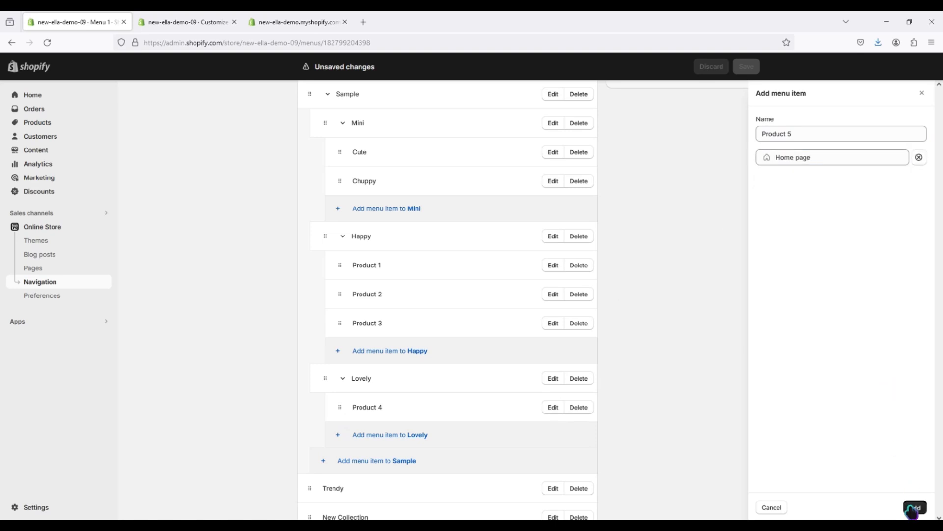
{"action": "left_click", "coordinate": [914, 507]}
{"action": "left_click", "coordinate": [408, 464]}
{"action": "type", "text": "Product "}
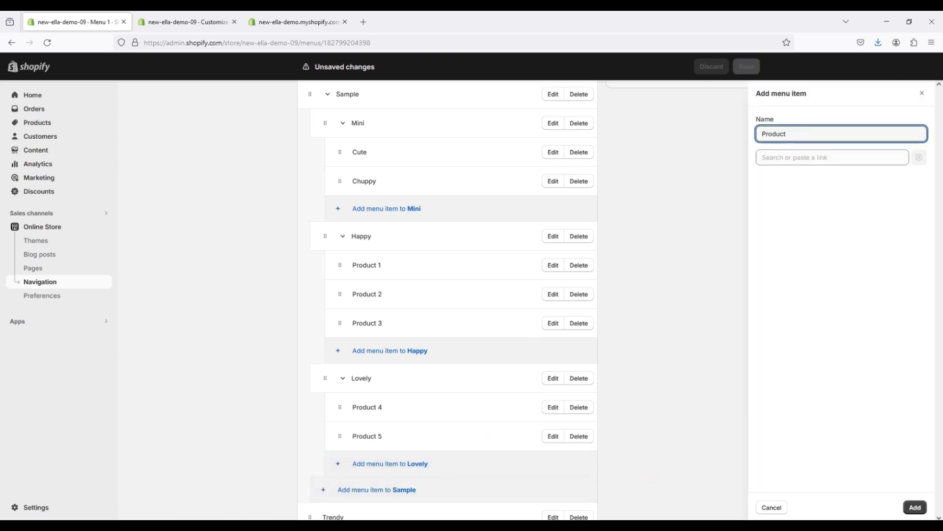
{"action": "type", "text": "6"}
{"action": "left_click", "coordinate": [838, 157]}
{"action": "left_click", "coordinate": [838, 189]}
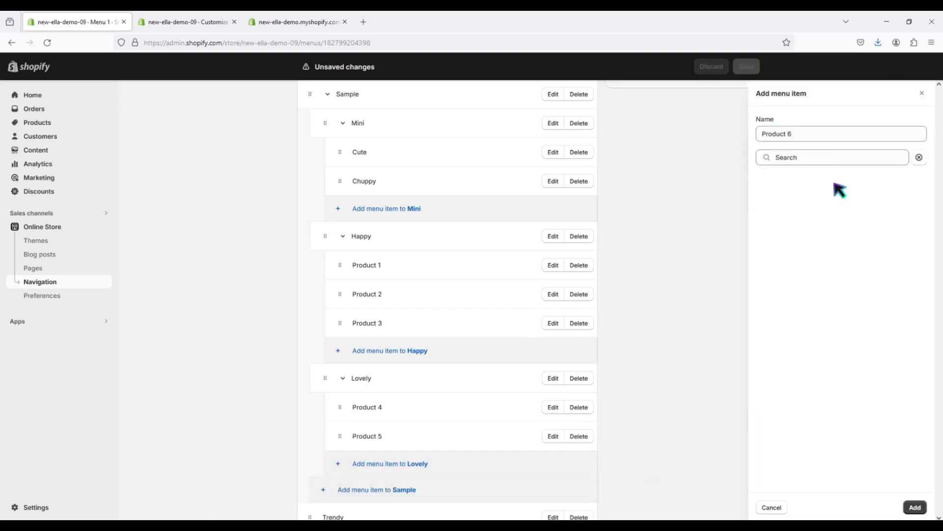
{"action": "left_click", "coordinate": [915, 507]}
{"action": "scroll", "coordinate": [453, 292], "scroll_direction": "up", "scroll_amount": 2}
{"action": "scroll", "coordinate": [602, 467], "scroll_direction": "down", "scroll_amount": 6}
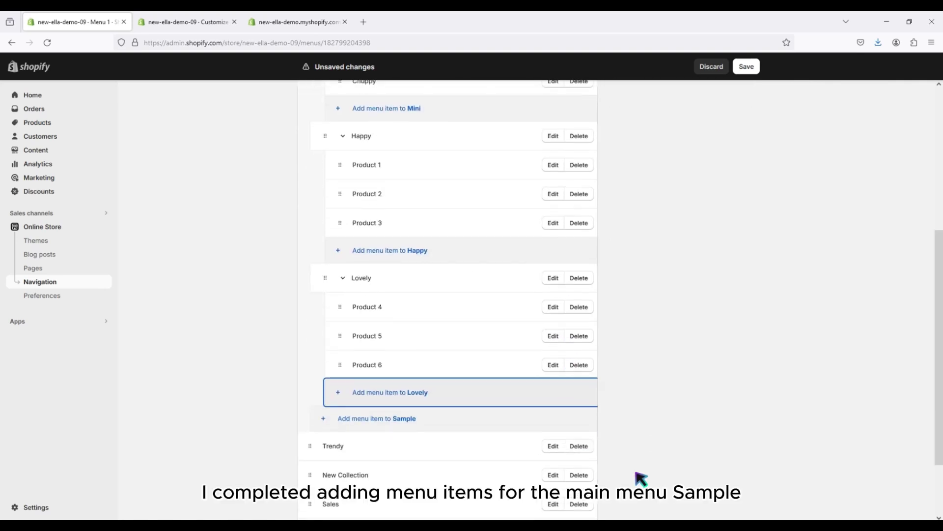
{"action": "left_click", "coordinate": [734, 508]}
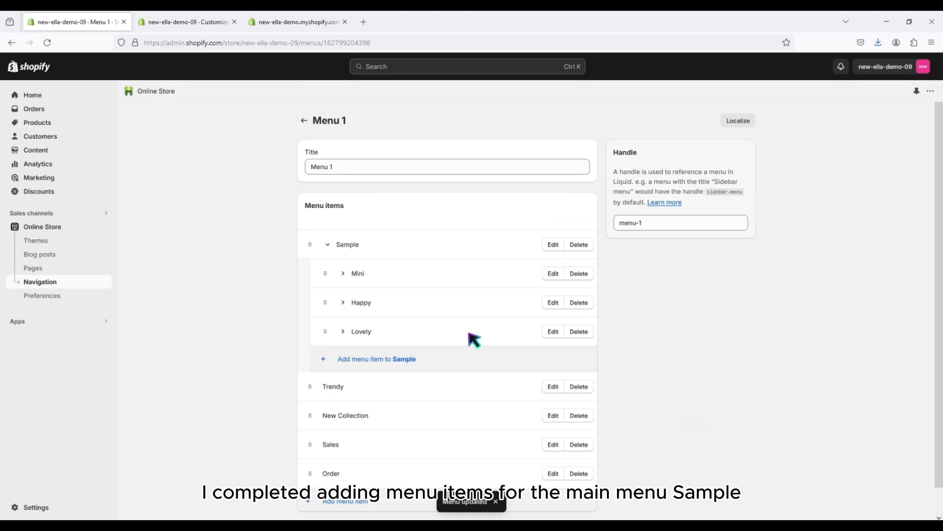
{"action": "scroll", "coordinate": [475, 356], "scroll_direction": "down", "scroll_amount": 1}
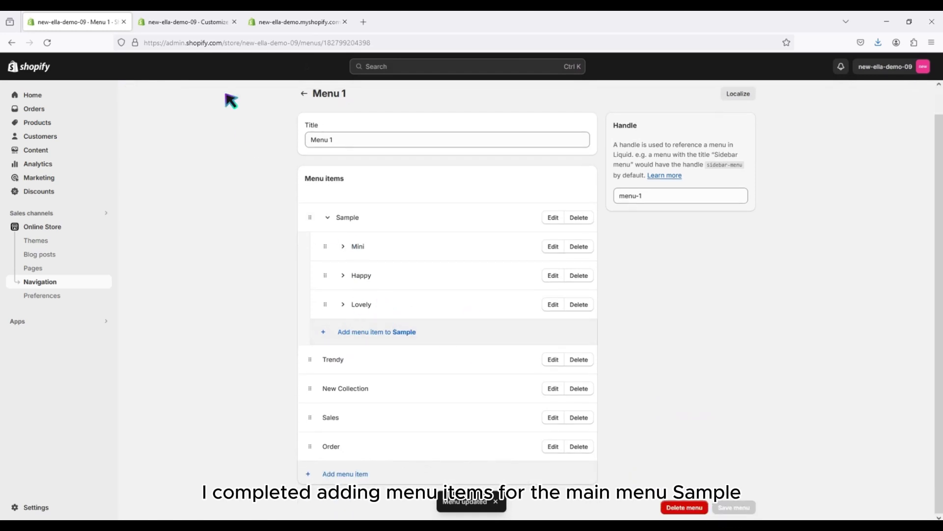
Add a Mega Menu 1 block to the header nav and change its menu item from Catalog to 'Sample'.
{"action": "left_click", "coordinate": [179, 23]}
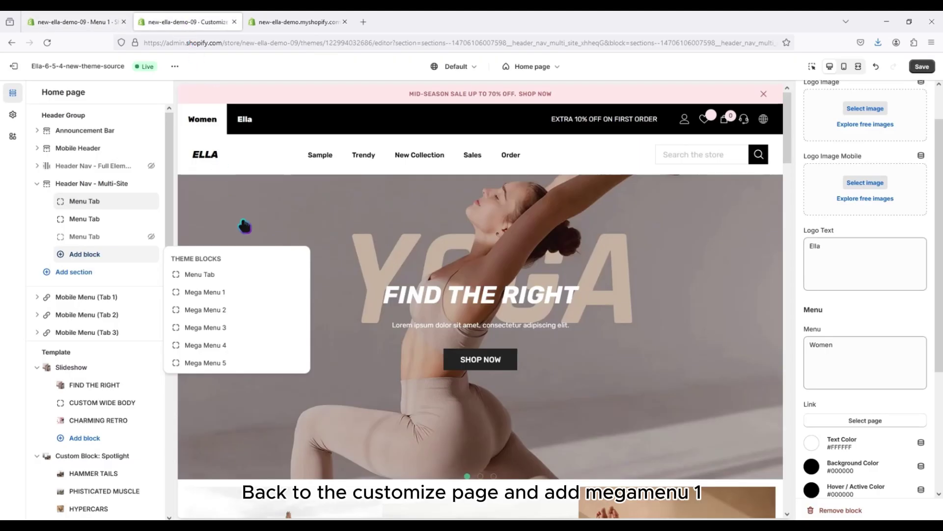
{"action": "left_click", "coordinate": [203, 293]}
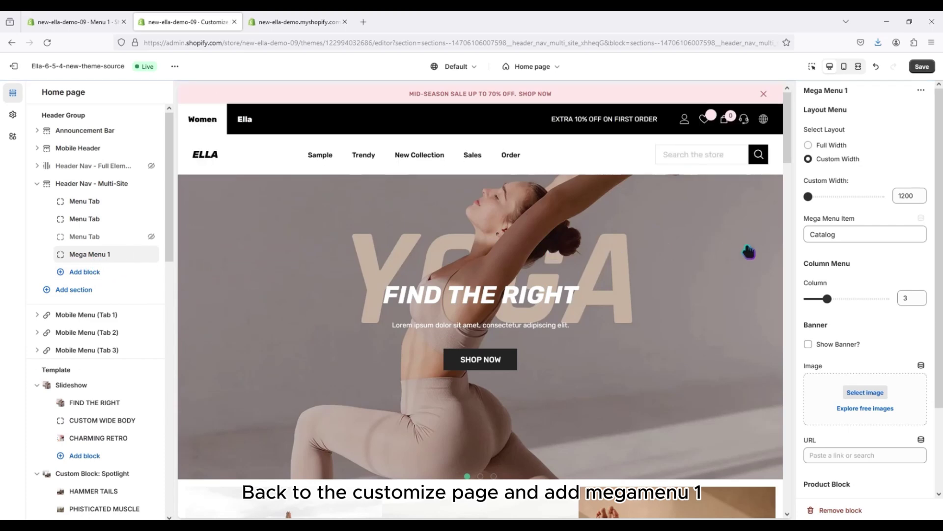
{"action": "left_click", "coordinate": [817, 236]}
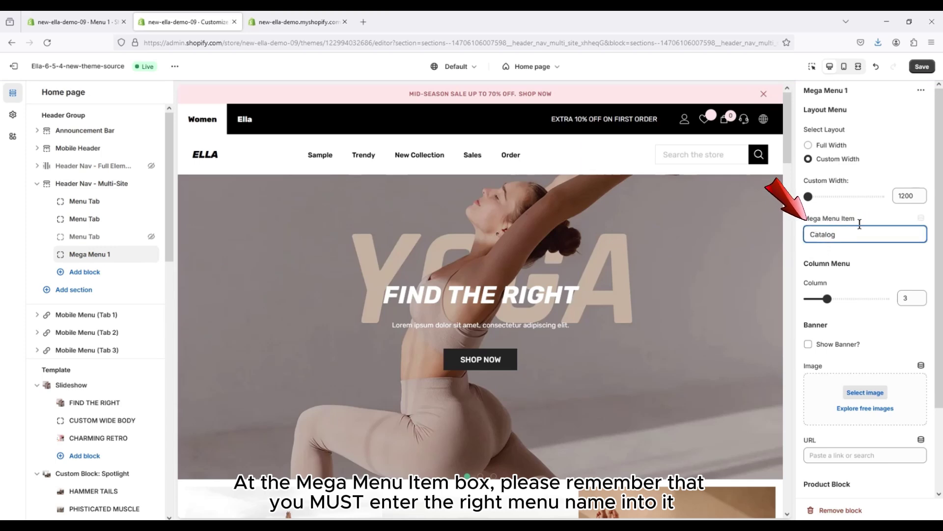
{"action": "double_click", "coordinate": [869, 241]}
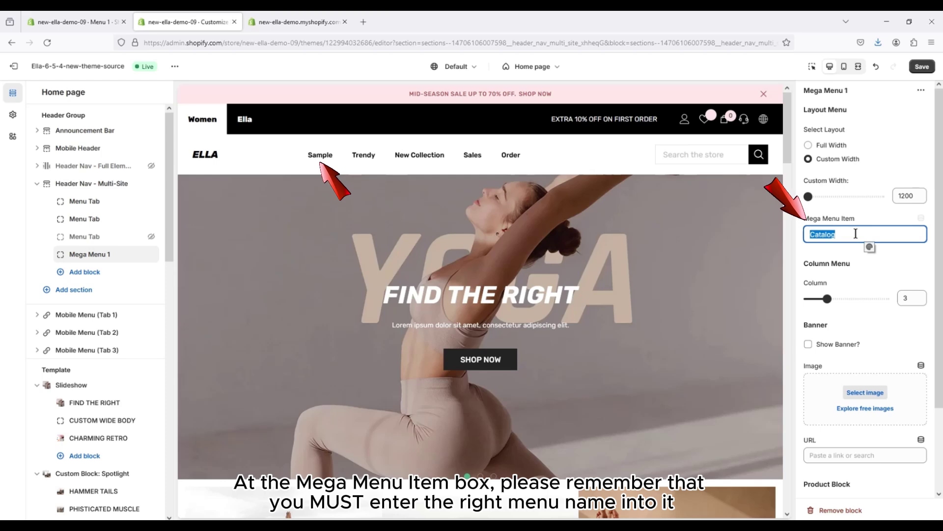
{"action": "type", "text": "Sample"}
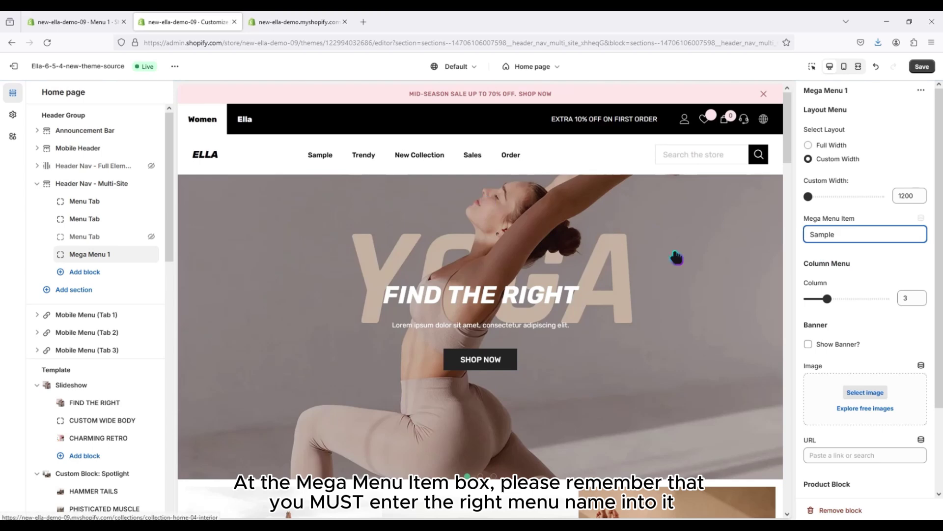
{"action": "mouse_move", "coordinate": [325, 158]}
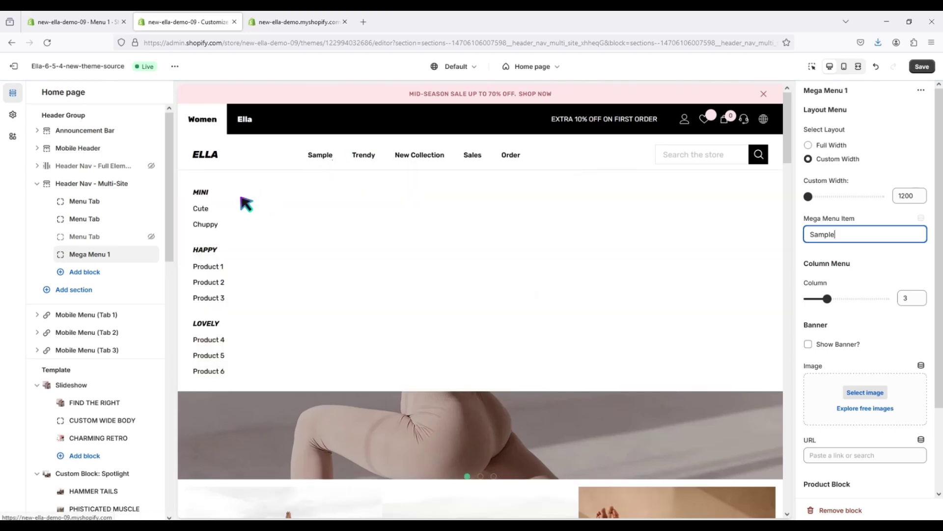
{"action": "scroll", "coordinate": [836, 369], "scroll_direction": "down", "scroll_amount": 2}
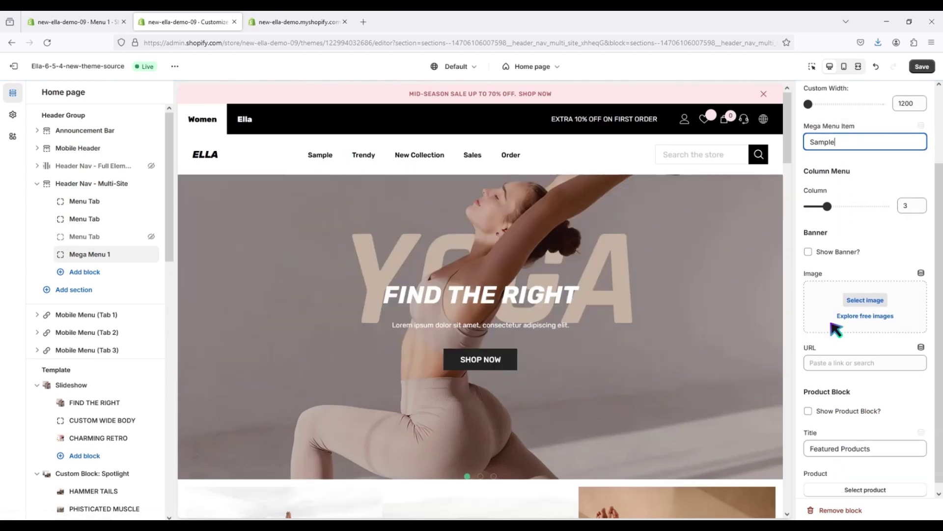
Turn on the mega menu banner using the metropolis image.
{"action": "left_click", "coordinate": [808, 250]}
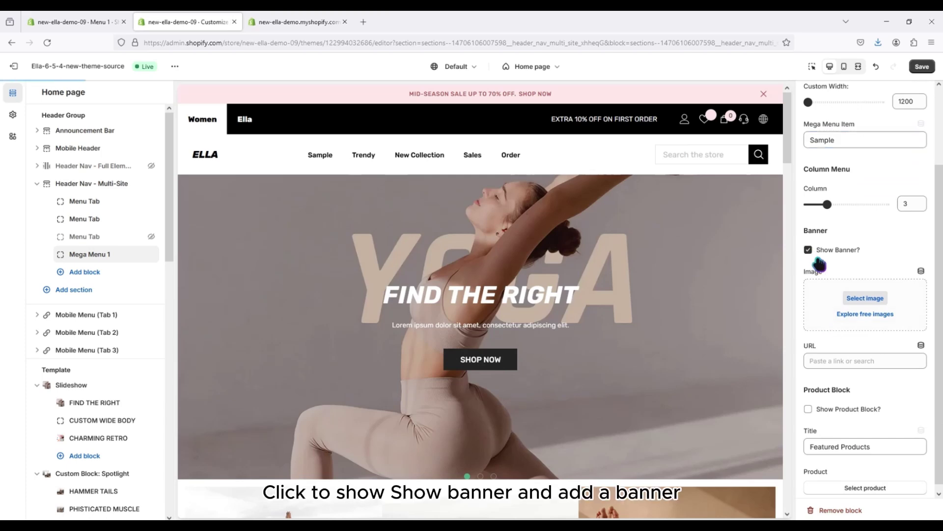
{"action": "left_click", "coordinate": [851, 297]}
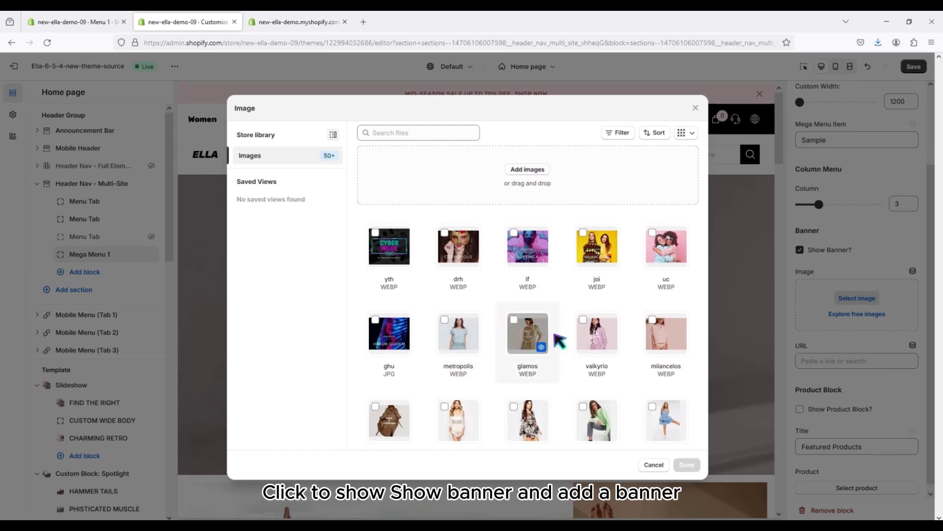
{"action": "left_click", "coordinate": [457, 336]}
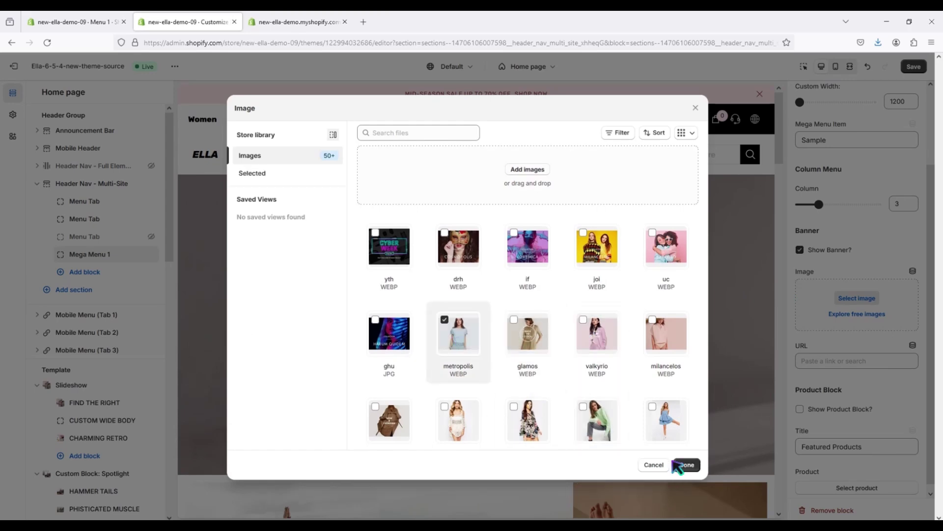
{"action": "left_click", "coordinate": [685, 464]}
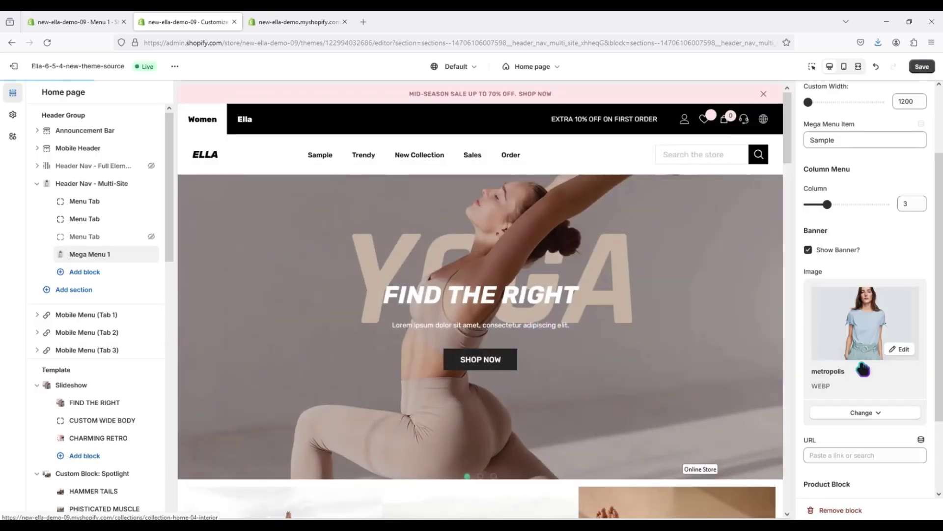
Feature the Celerisque placerat felisentes product in the product block and save the theme.
{"action": "scroll", "coordinate": [874, 368], "scroll_direction": "down", "scroll_amount": 2}
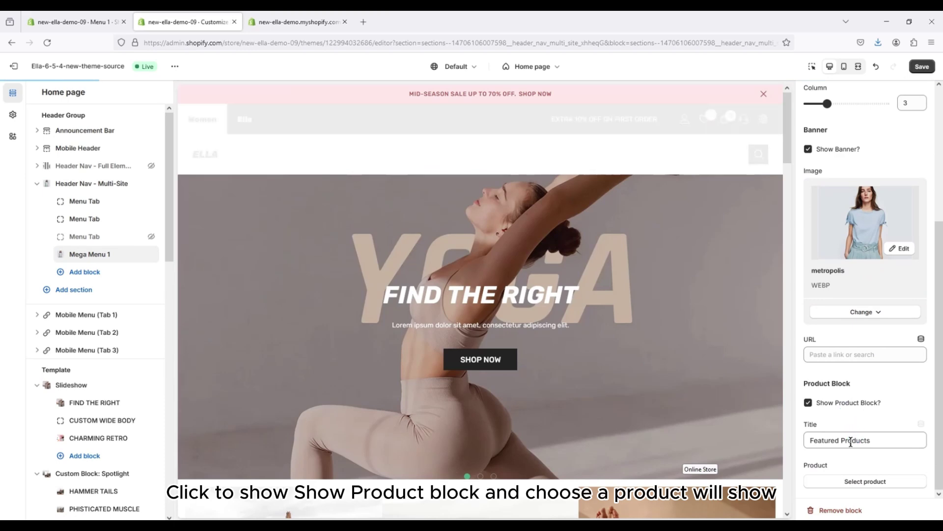
{"action": "left_click", "coordinate": [865, 481]}
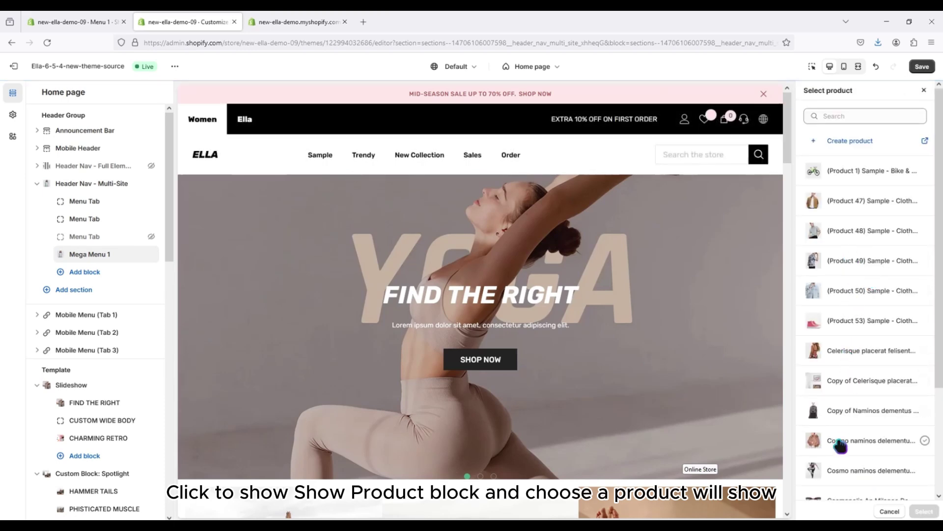
{"action": "left_click", "coordinate": [838, 350]}
{"action": "left_click", "coordinate": [933, 513]}
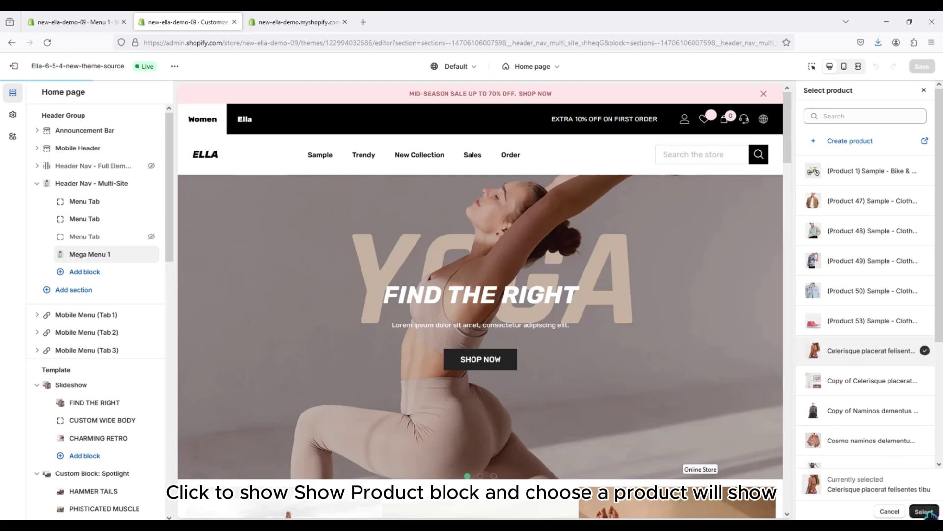
{"action": "left_click", "coordinate": [920, 67]}
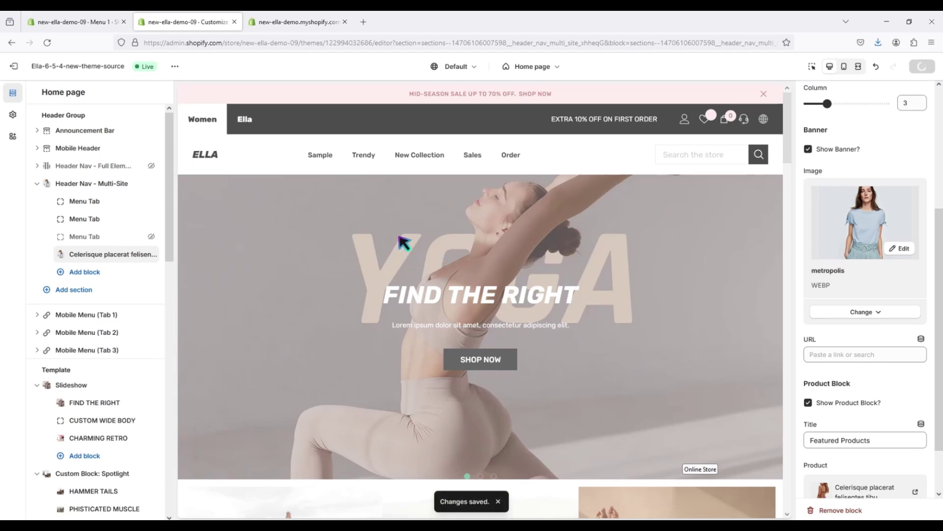
{"action": "mouse_move", "coordinate": [318, 156]}
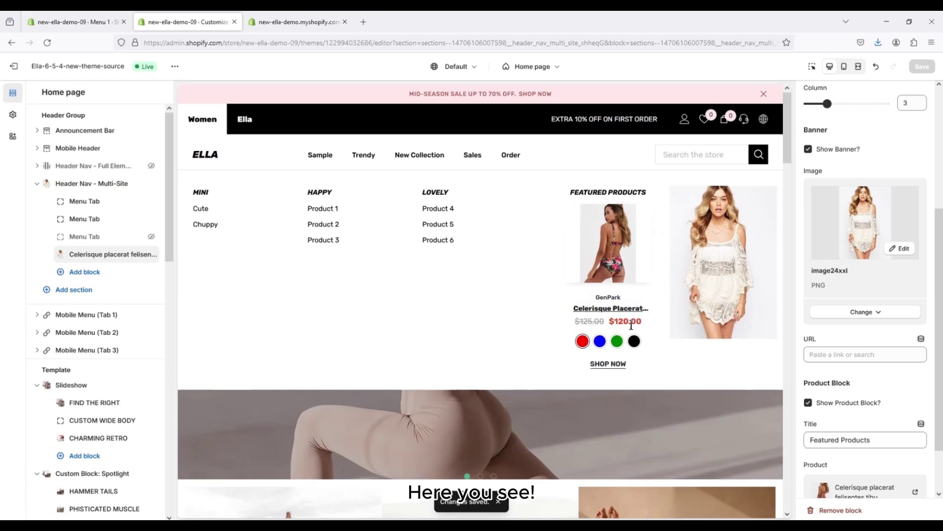
Add a Mega Menu 2 block under Header Nav - Multi-Site and go back to the Menu 1 page.
{"action": "scroll", "coordinate": [845, 364], "scroll_direction": "down", "scroll_amount": 2}
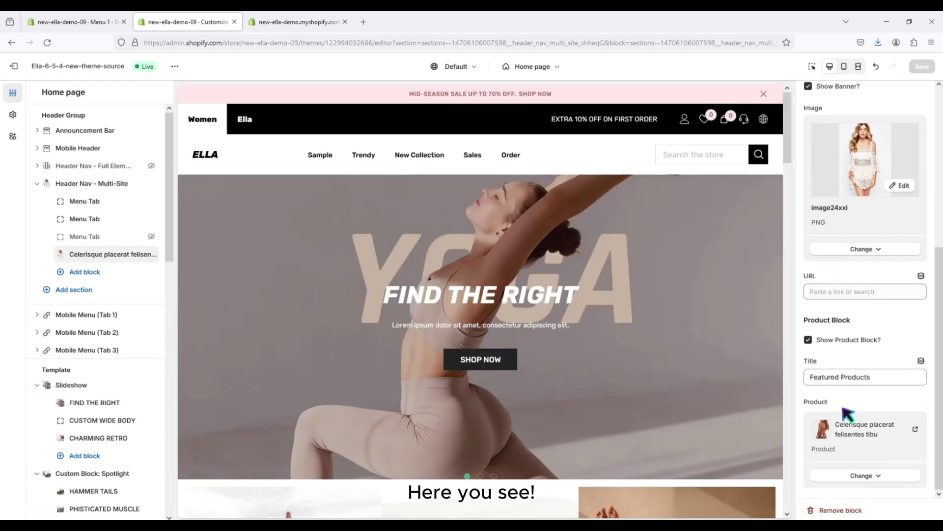
{"action": "scroll", "coordinate": [846, 433], "scroll_direction": "up", "scroll_amount": 5}
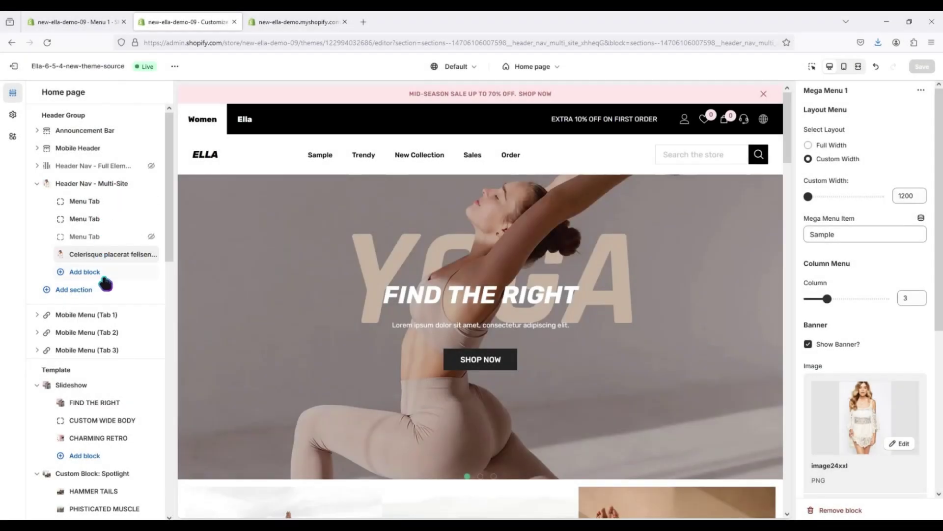
{"action": "left_click", "coordinate": [111, 278]}
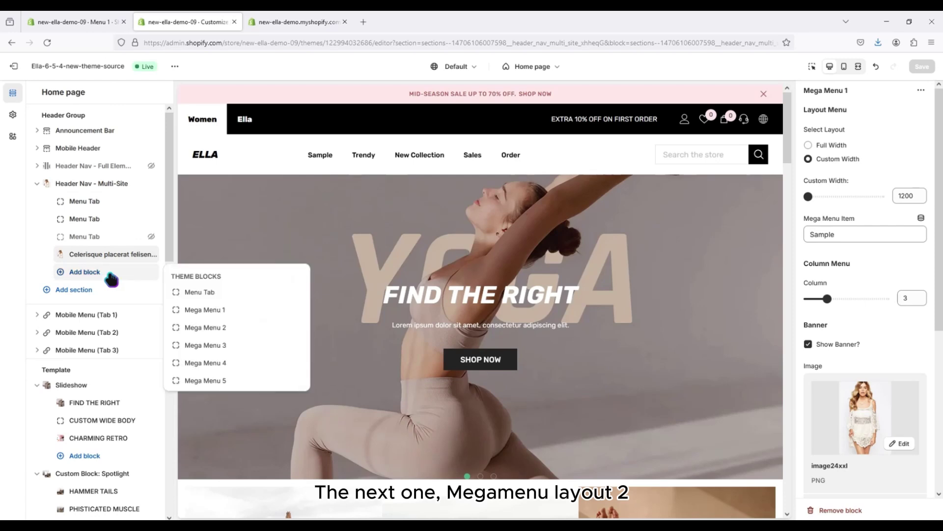
{"action": "left_click", "coordinate": [226, 328]}
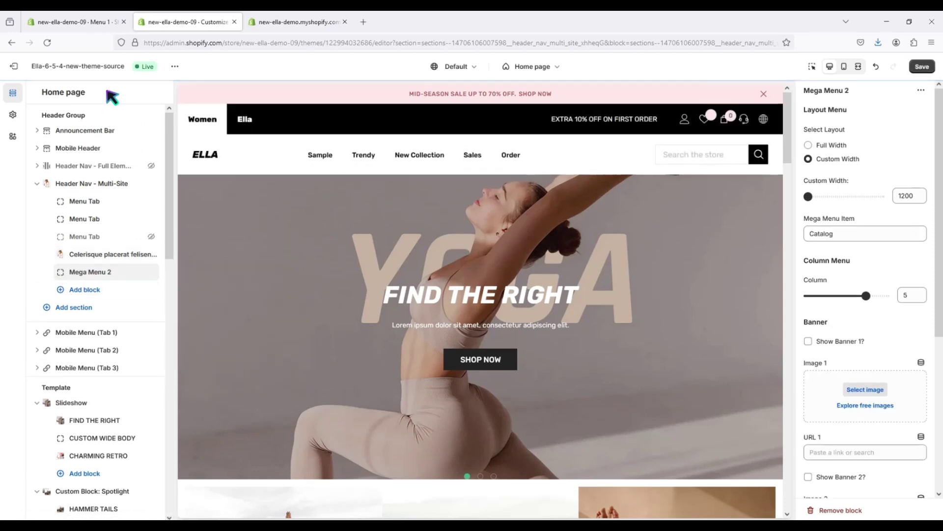
{"action": "left_click", "coordinate": [73, 22]}
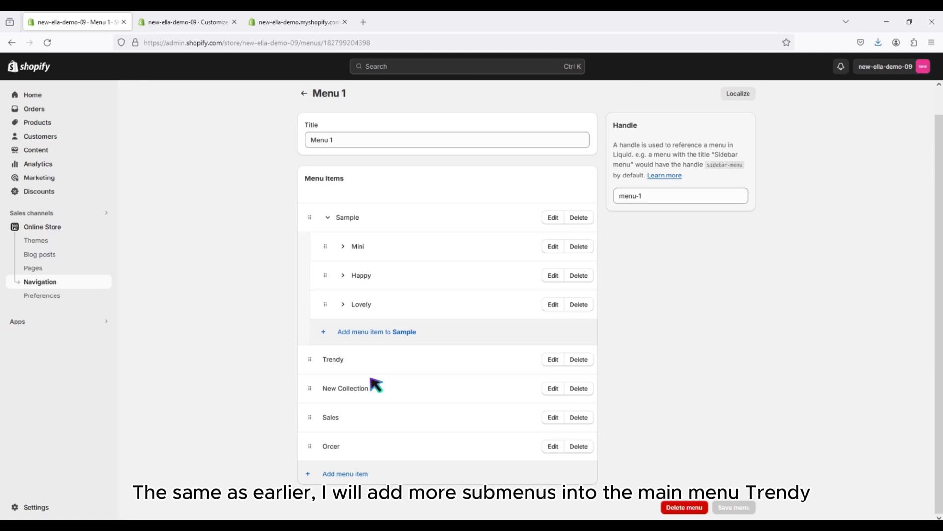
Add a 2022 menu item linked to the Home page and nest it under Trendy.
{"action": "left_click", "coordinate": [373, 475]}
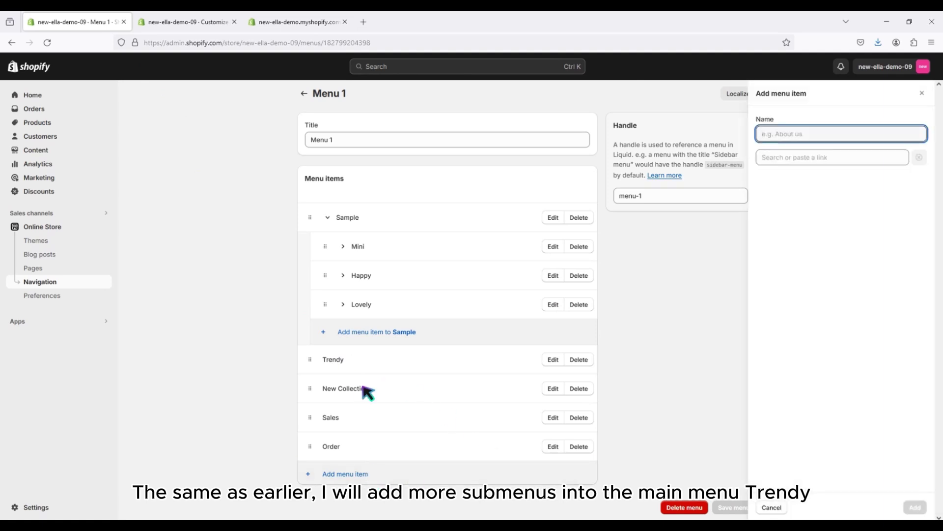
{"action": "type", "text": "20"}
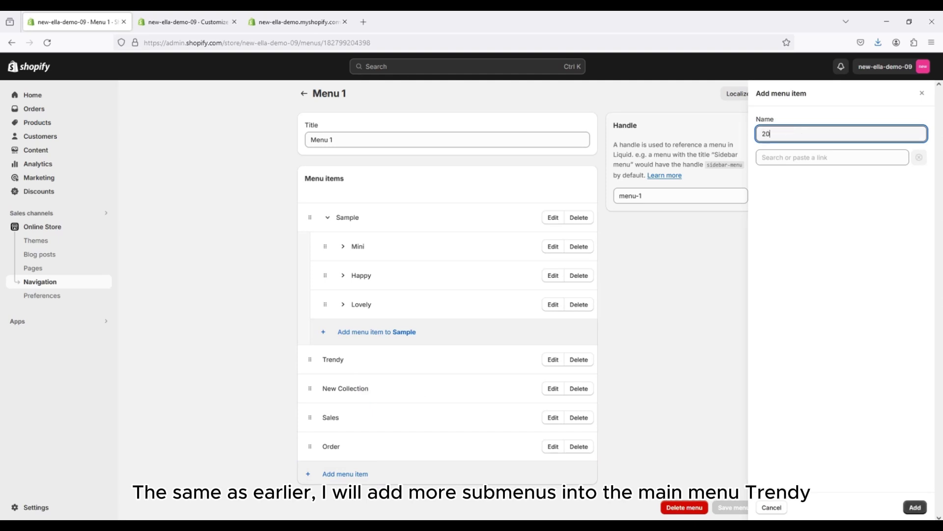
{"action": "type", "text": "22"}
{"action": "left_click", "coordinate": [759, 161]}
{"action": "left_click", "coordinate": [791, 175]}
{"action": "key", "text": "Return"}
{"action": "left_click_drag", "start_coordinate": [310, 474], "coordinate": [346, 389]}
Add 2023 and 2024 items under Trendy, each linked to the Home page.
{"action": "left_click", "coordinate": [362, 417]}
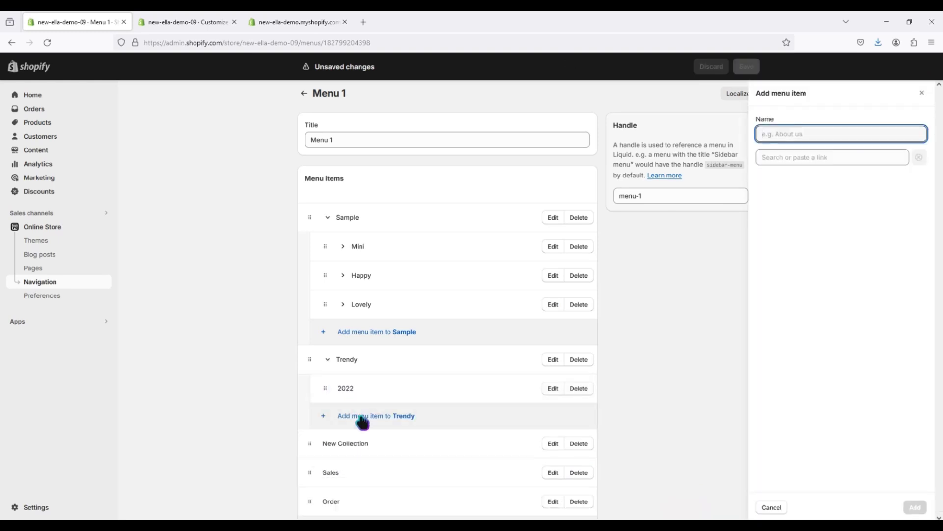
{"action": "type", "text": "2023"}
{"action": "left_click", "coordinate": [781, 157]}
{"action": "left_click", "coordinate": [788, 178]}
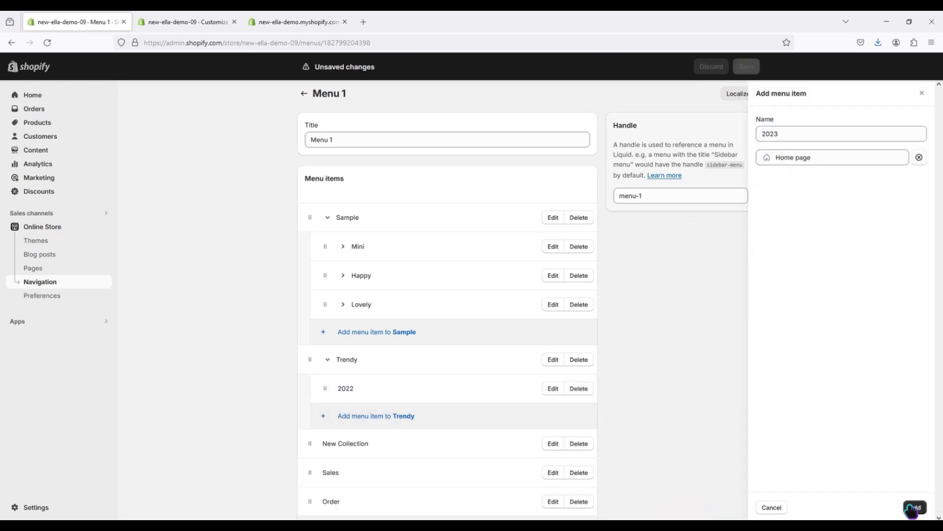
{"action": "left_click", "coordinate": [915, 507]}
{"action": "left_click", "coordinate": [377, 445]}
{"action": "type", "text": "2024"}
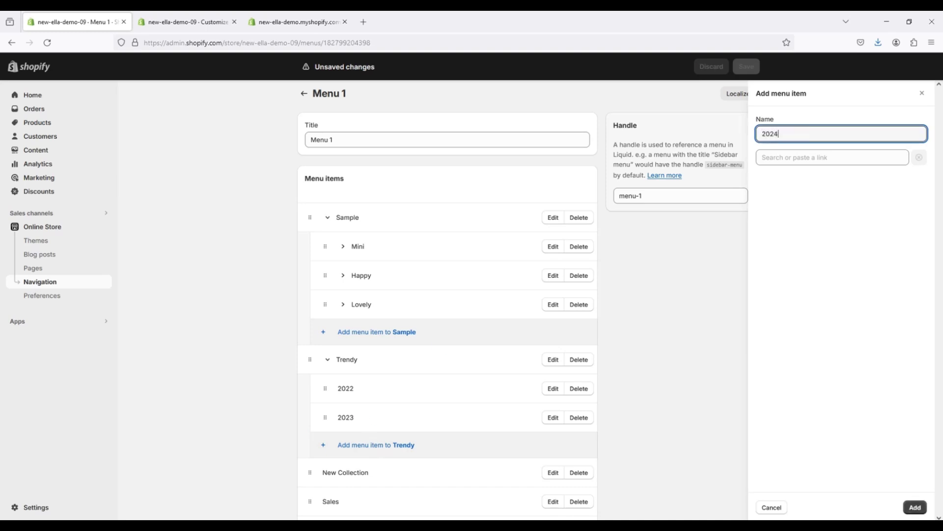
{"action": "left_click", "coordinate": [796, 157]}
{"action": "left_click", "coordinate": [789, 178]}
{"action": "left_click", "coordinate": [915, 507]}
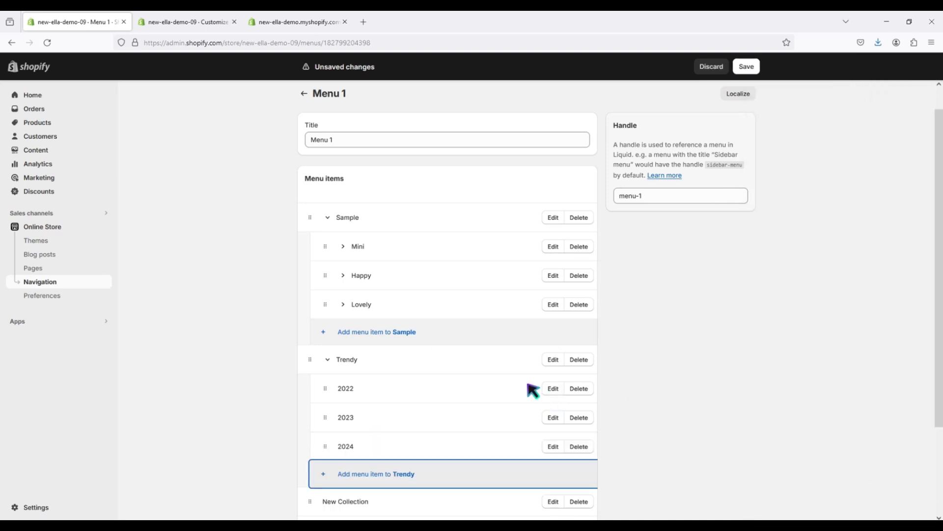
Add a new 1 item linked to the Home page and nest it under 2022.
{"action": "left_click", "coordinate": [393, 475]}
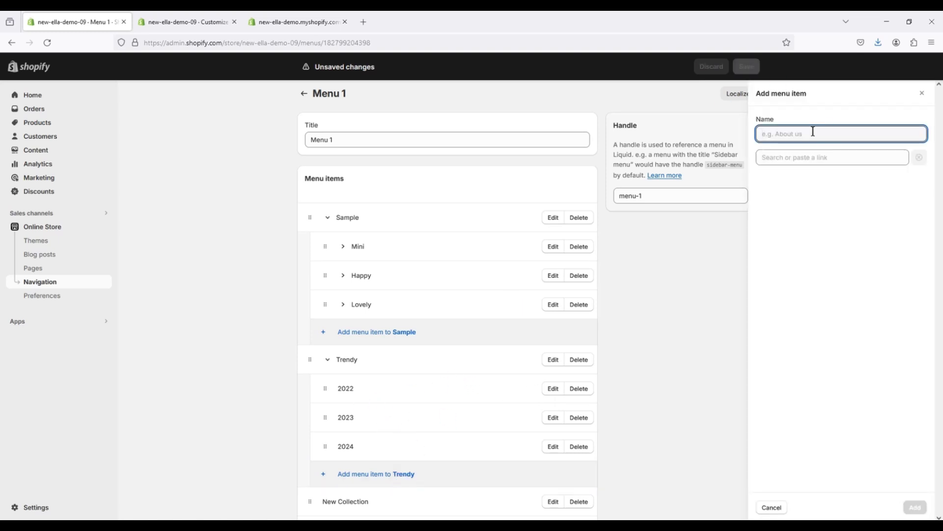
{"action": "type", "text": "new 1"}
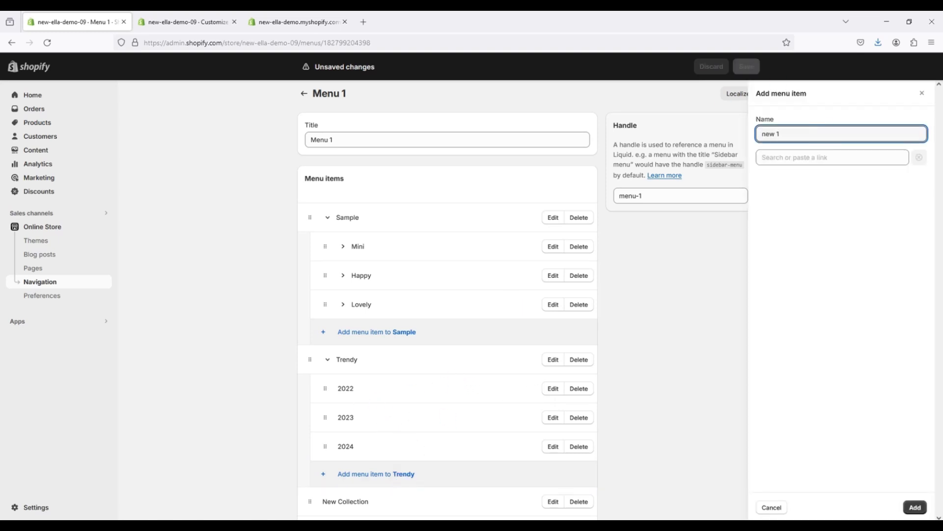
{"action": "left_click", "coordinate": [914, 507]}
{"action": "left_click", "coordinate": [796, 157]}
{"action": "left_click", "coordinate": [791, 178]}
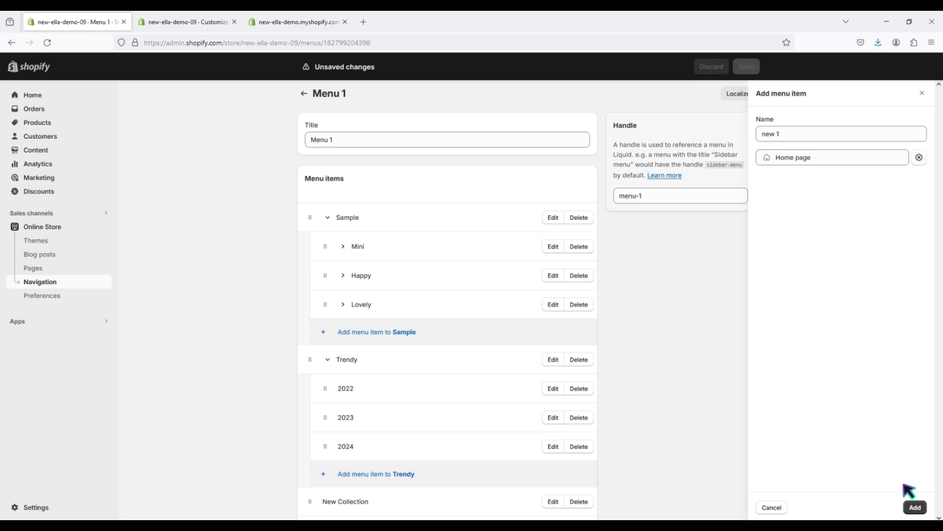
{"action": "left_click", "coordinate": [915, 507]}
{"action": "left_click_drag", "start_coordinate": [325, 476], "coordinate": [346, 423]}
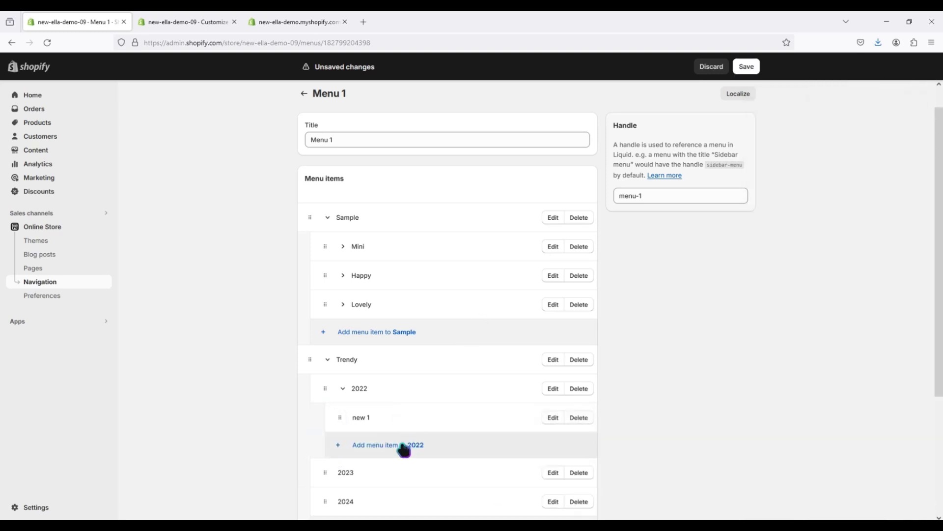
Add new 2 and new 3 under 2022, each linked to the Home page.
{"action": "left_click", "coordinate": [404, 447]}
{"action": "type", "text": "new"}
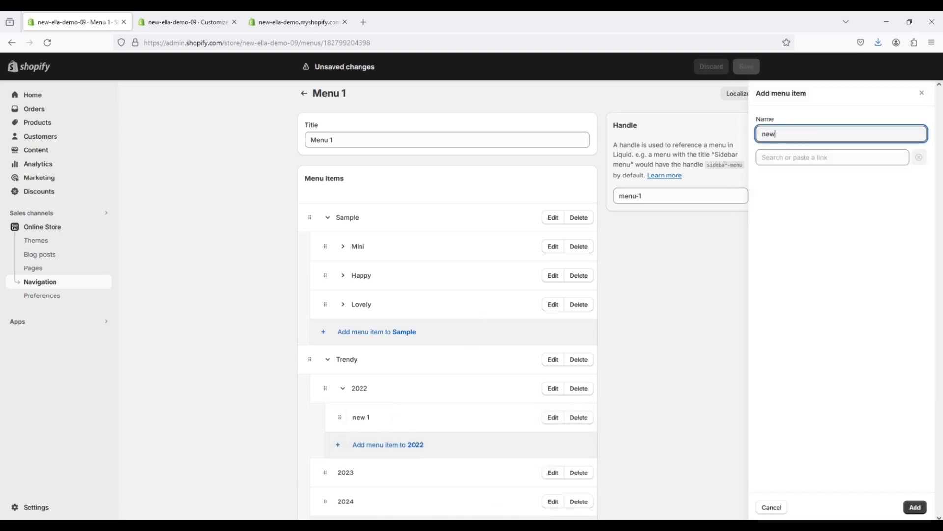
{"action": "type", "text": " 2"}
{"action": "left_click", "coordinate": [811, 157]}
{"action": "left_click", "coordinate": [806, 178]}
{"action": "left_click", "coordinate": [915, 507]}
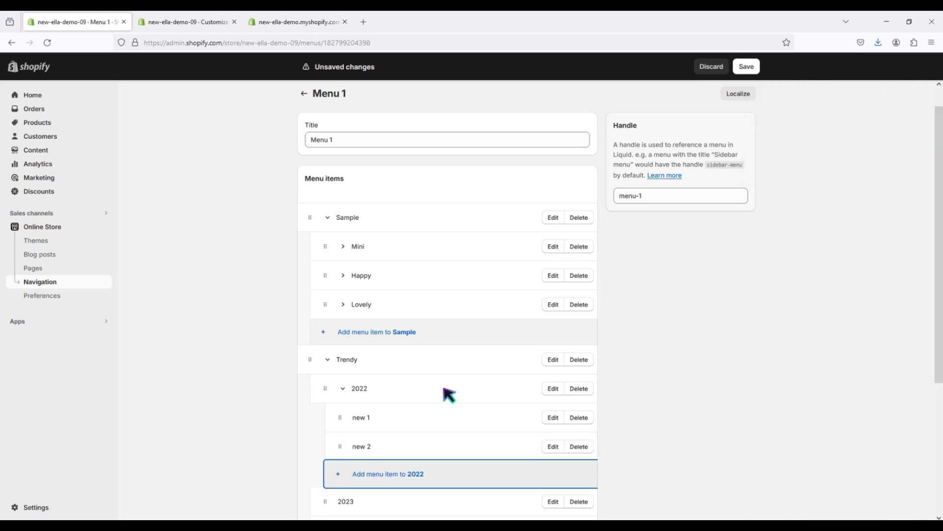
{"action": "left_click", "coordinate": [338, 475]}
{"action": "type", "text": "new 3"}
{"action": "left_click", "coordinate": [834, 156]}
{"action": "left_click", "coordinate": [836, 178]}
{"action": "left_click", "coordinate": [915, 507]}
Add new4 and new 5 under 2023, each linked to the Home page.
{"action": "scroll", "coordinate": [344, 461], "scroll_direction": "down", "scroll_amount": 3}
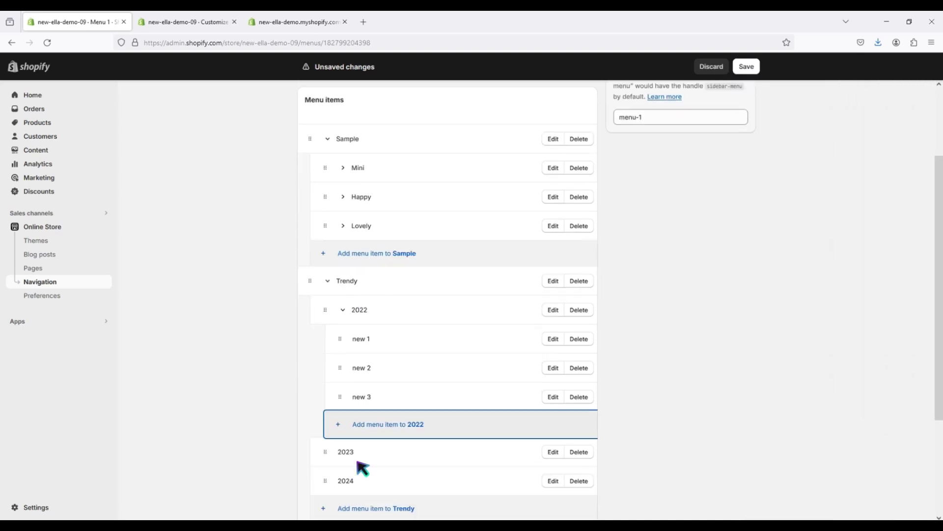
{"action": "left_click", "coordinate": [353, 487]}
{"action": "type", "text": "new"}
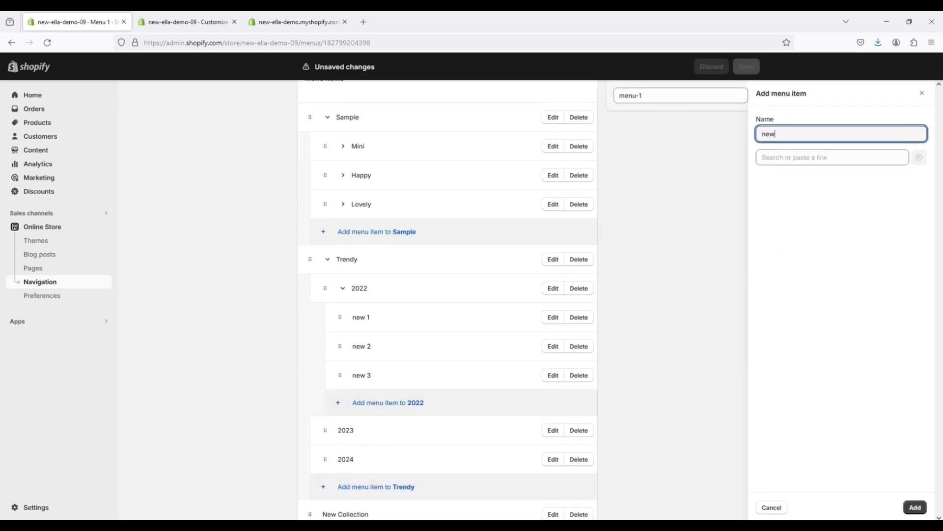
{"action": "type", "text": "4"}
{"action": "left_click", "coordinate": [780, 155]}
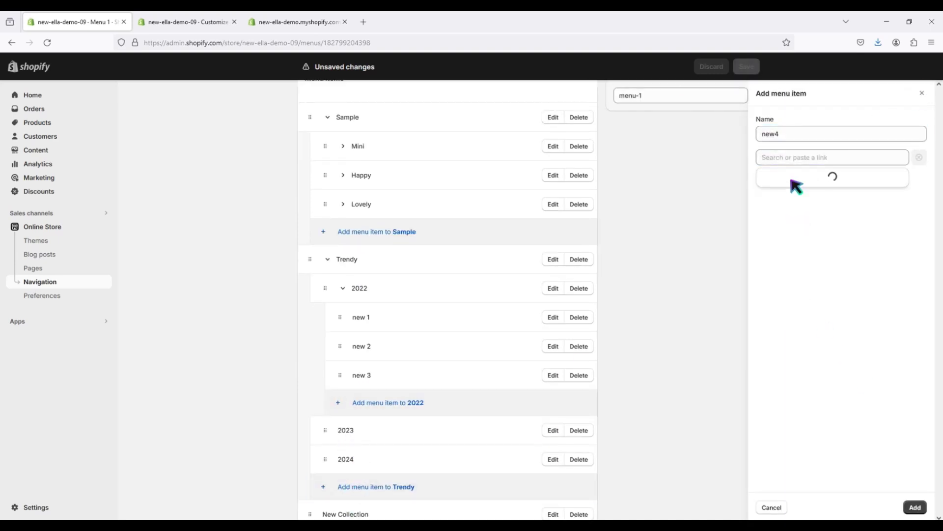
{"action": "left_click", "coordinate": [799, 178]}
{"action": "left_click", "coordinate": [915, 507]}
{"action": "left_click_drag", "start_coordinate": [336, 486], "coordinate": [338, 451]}
{"action": "left_click", "coordinate": [443, 404]}
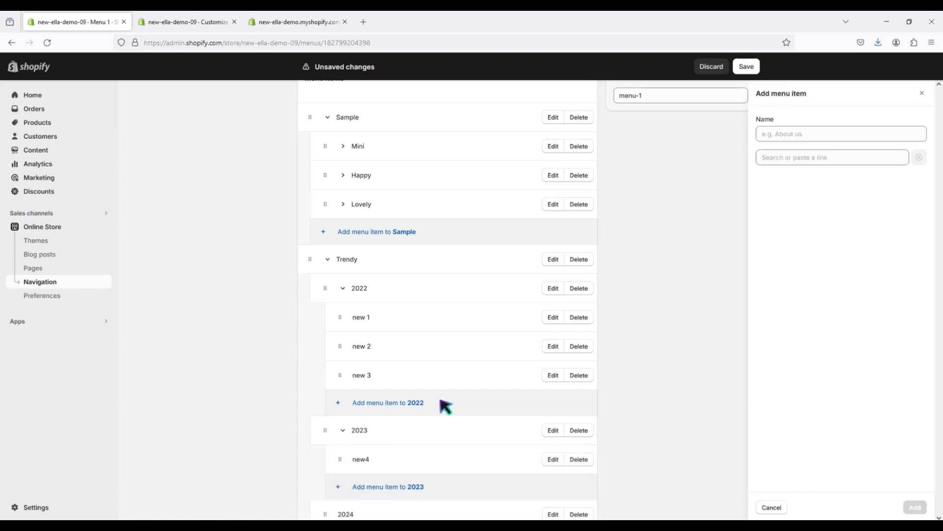
{"action": "type", "text": "new 5"}
{"action": "left_click", "coordinate": [781, 156]}
{"action": "left_click", "coordinate": [796, 177]}
{"action": "left_click", "coordinate": [914, 507]}
Add new 6 linked to the Home page under 2024, then save Menu 1.
{"action": "scroll", "coordinate": [451, 421], "scroll_direction": "down", "scroll_amount": 2}
{"action": "left_click", "coordinate": [330, 470]}
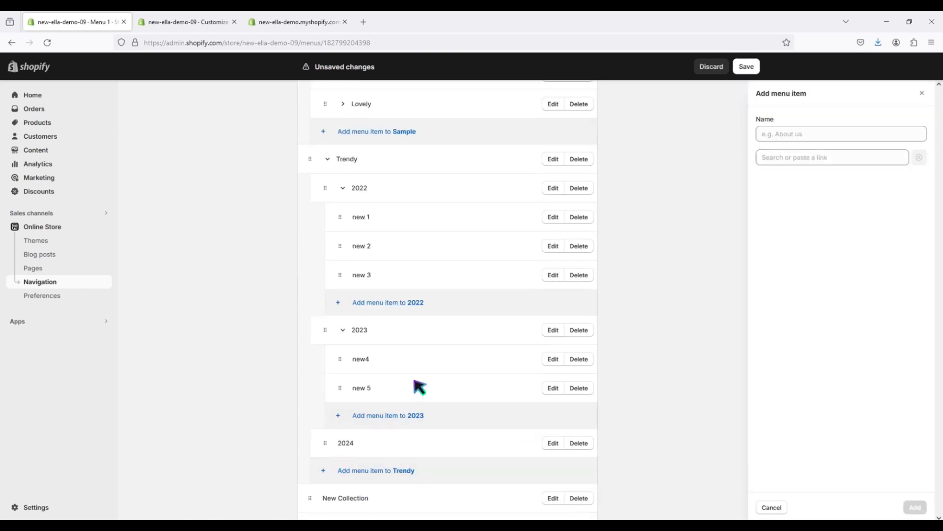
{"action": "type", "text": "new 6"}
{"action": "left_click", "coordinate": [842, 156]}
{"action": "left_click", "coordinate": [828, 178]}
{"action": "left_click", "coordinate": [915, 507]}
{"action": "left_click_drag", "start_coordinate": [330, 474], "coordinate": [354, 416]}
{"action": "scroll", "coordinate": [419, 358], "scroll_direction": "down", "scroll_amount": 3}
{"action": "left_click", "coordinate": [731, 506]}
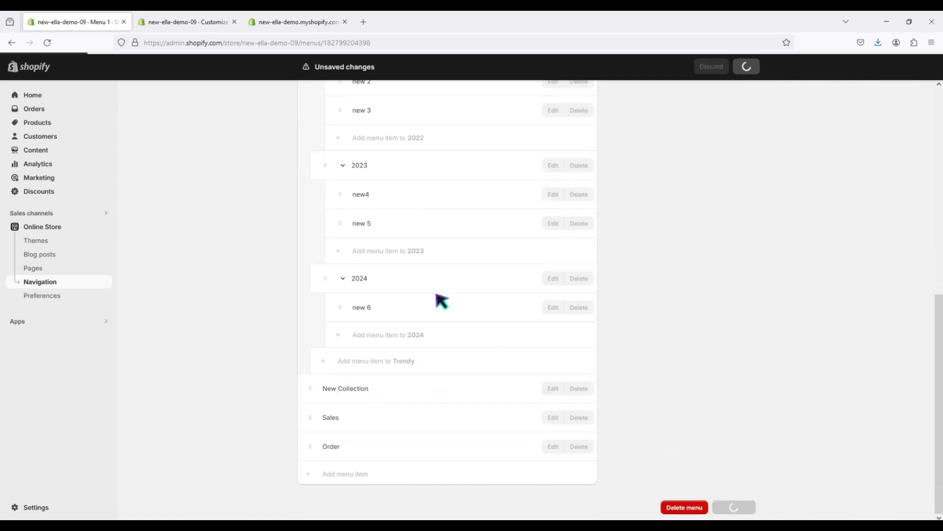
{"action": "scroll", "coordinate": [427, 287], "scroll_direction": "down", "scroll_amount": 3}
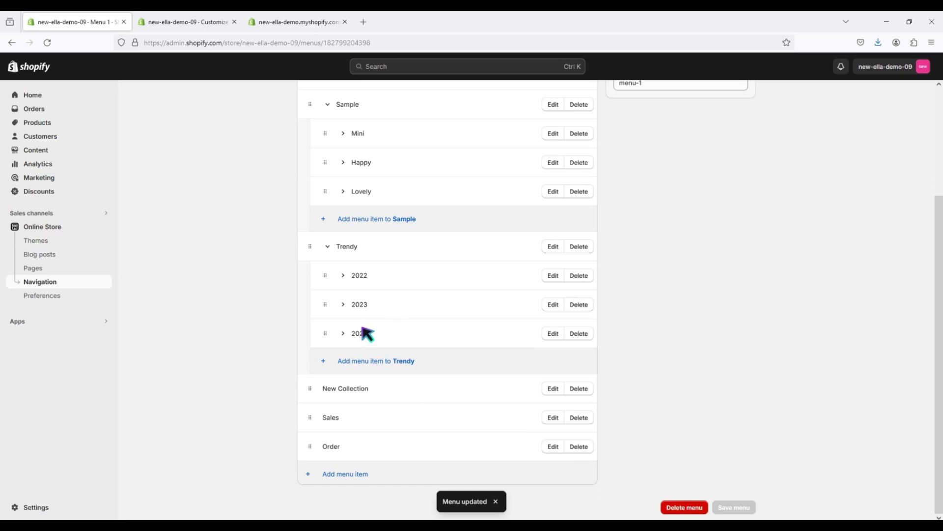
In the theme editor, change Mega Menu 2's menu item from Catalog to Trendy.
{"action": "left_click", "coordinate": [173, 19]}
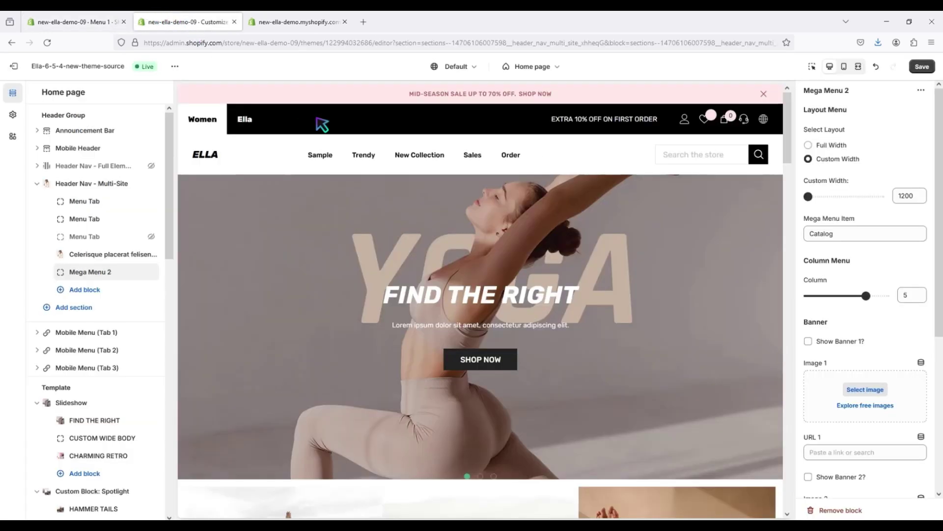
{"action": "double_click", "coordinate": [838, 233]}
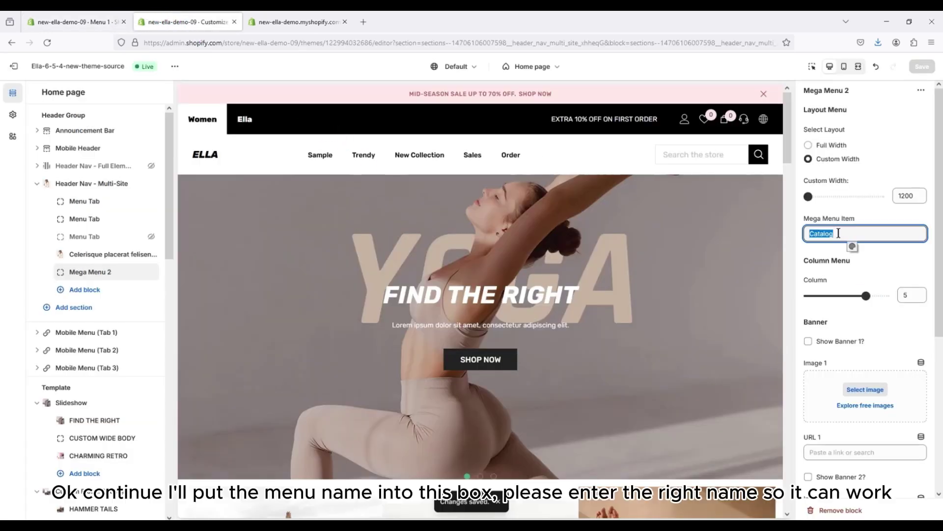
{"action": "type", "text": "Trendy"}
{"action": "left_click", "coordinate": [859, 266]}
Set banner 1 to the if image and banner 2 to joi, and show banner 2.
{"action": "scroll", "coordinate": [859, 262], "scroll_direction": "down", "scroll_amount": 2}
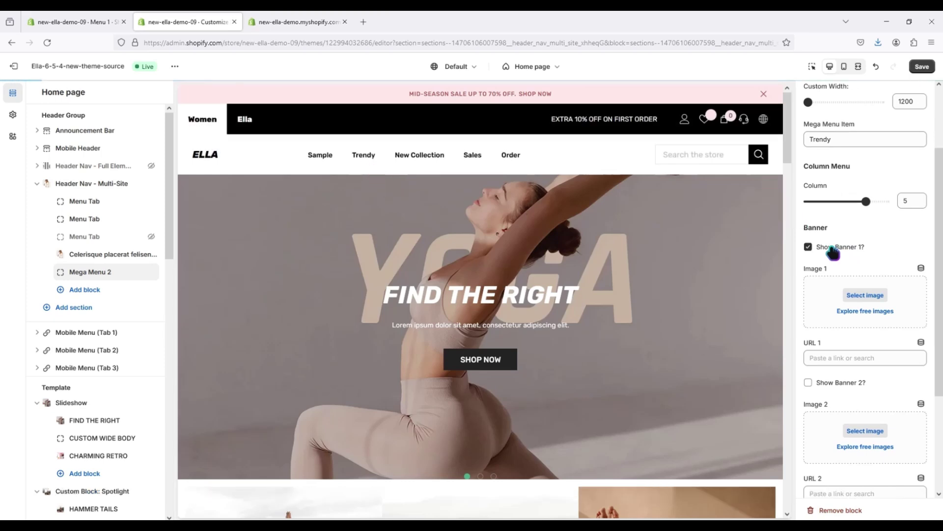
{"action": "scroll", "coordinate": [835, 248], "scroll_direction": "down", "scroll_amount": 2}
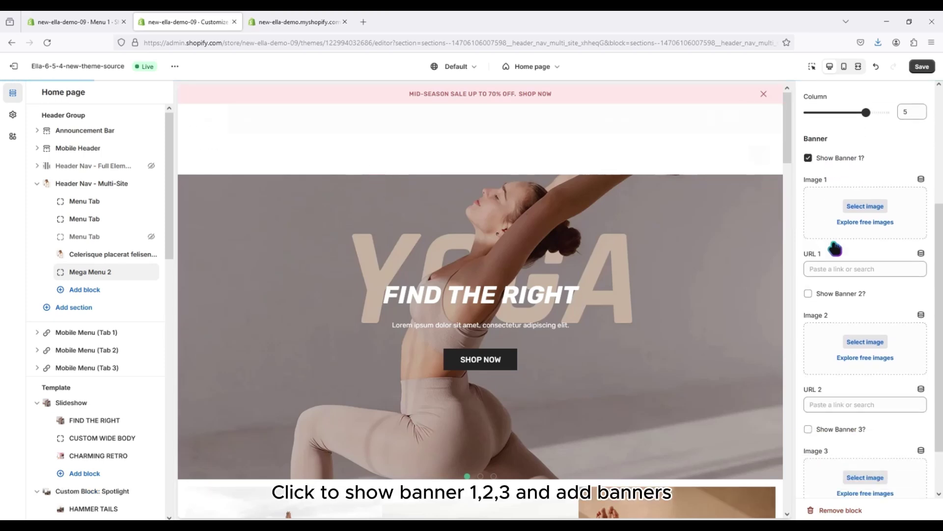
{"action": "left_click", "coordinate": [863, 201]}
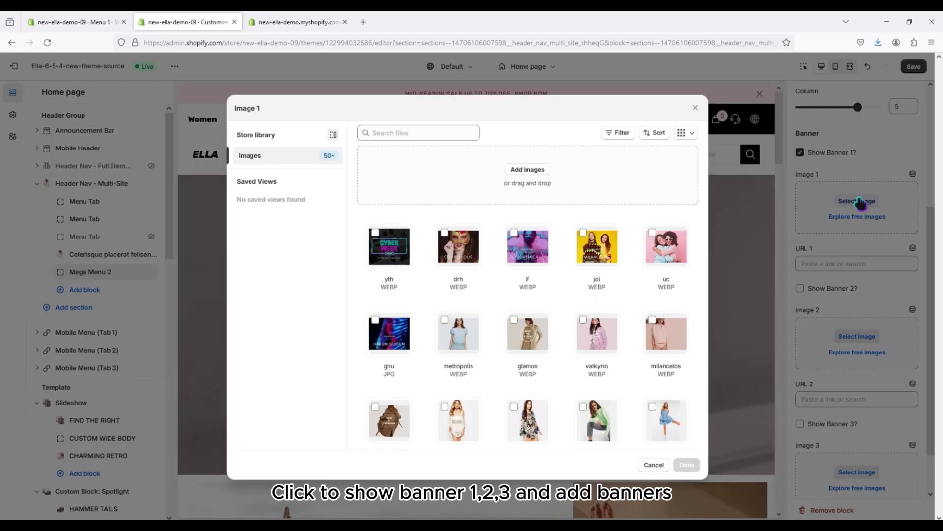
{"action": "scroll", "coordinate": [639, 361], "scroll_direction": "down", "scroll_amount": 1}
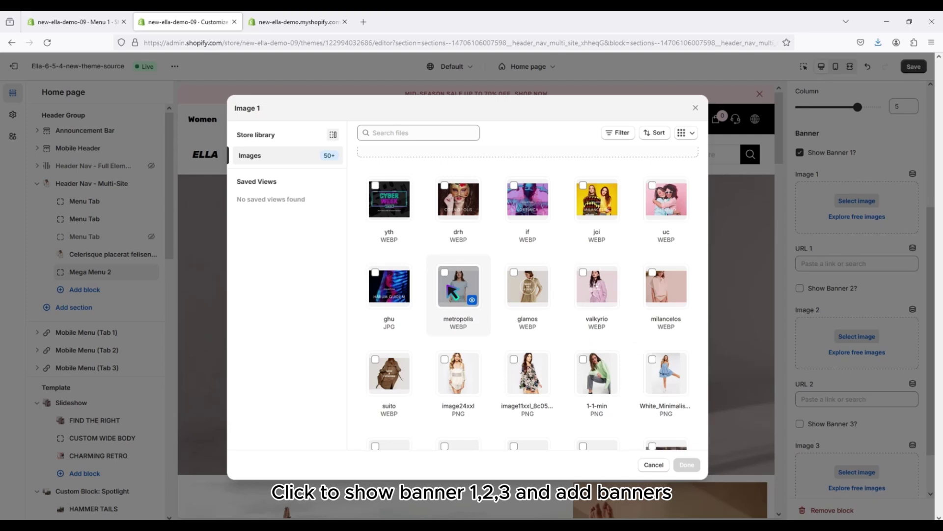
{"action": "left_click", "coordinate": [527, 199]}
{"action": "left_click", "coordinate": [687, 465]}
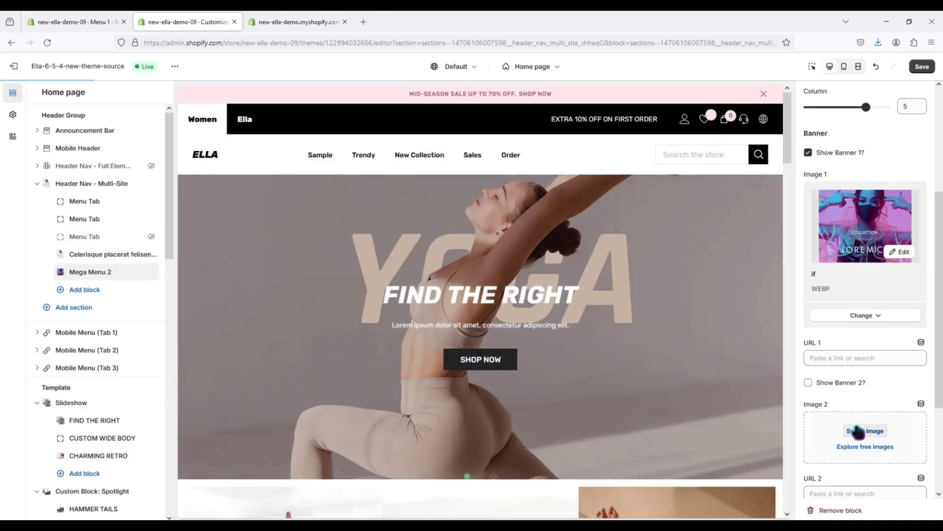
{"action": "left_click", "coordinate": [849, 426]}
{"action": "left_click", "coordinate": [392, 335]}
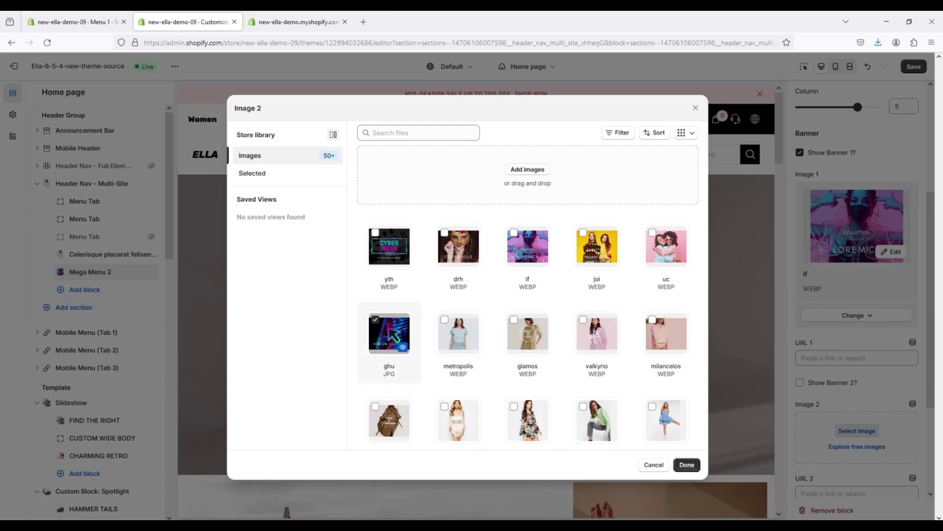
{"action": "left_click", "coordinate": [688, 464]}
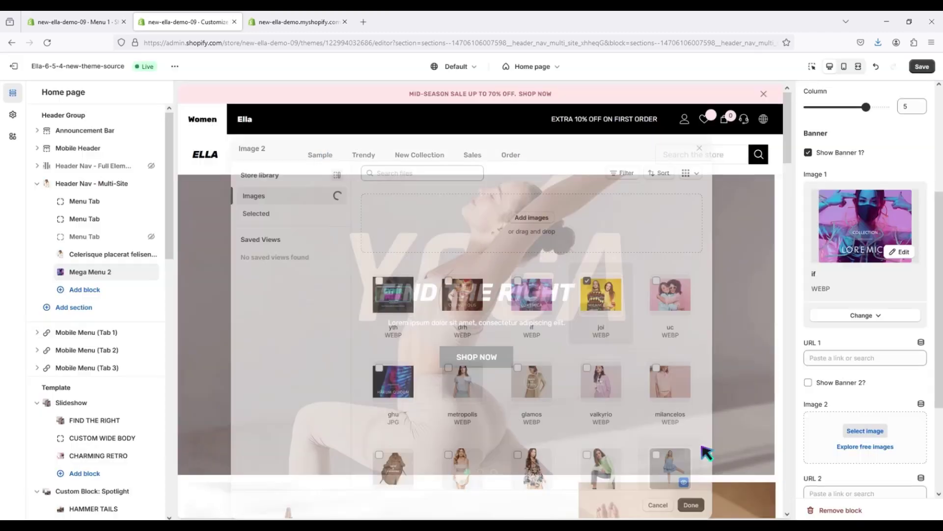
{"action": "scroll", "coordinate": [839, 358], "scroll_direction": "down", "scroll_amount": 3}
{"action": "left_click", "coordinate": [808, 242]}
Set banner 3 to the White_Minimalist blue-dress image.
{"action": "scroll", "coordinate": [815, 344], "scroll_direction": "down", "scroll_amount": 2}
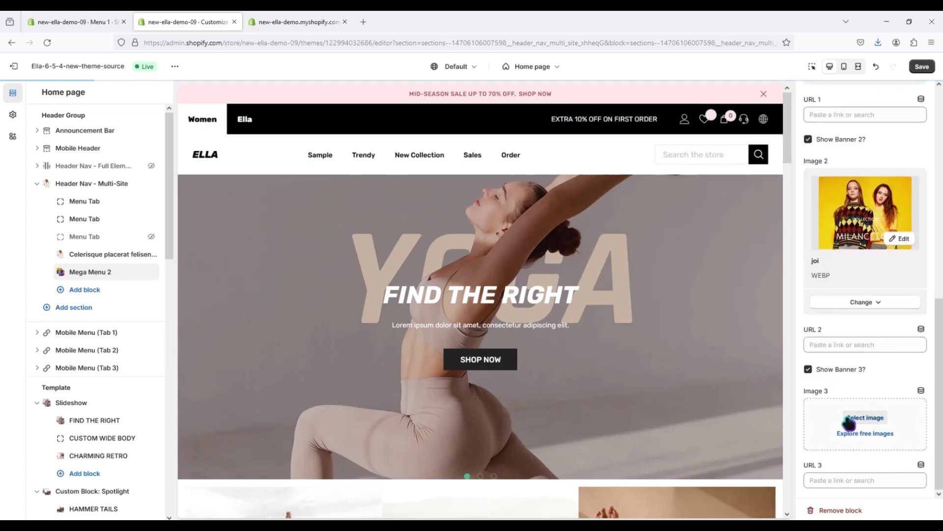
{"action": "left_click", "coordinate": [865, 417]}
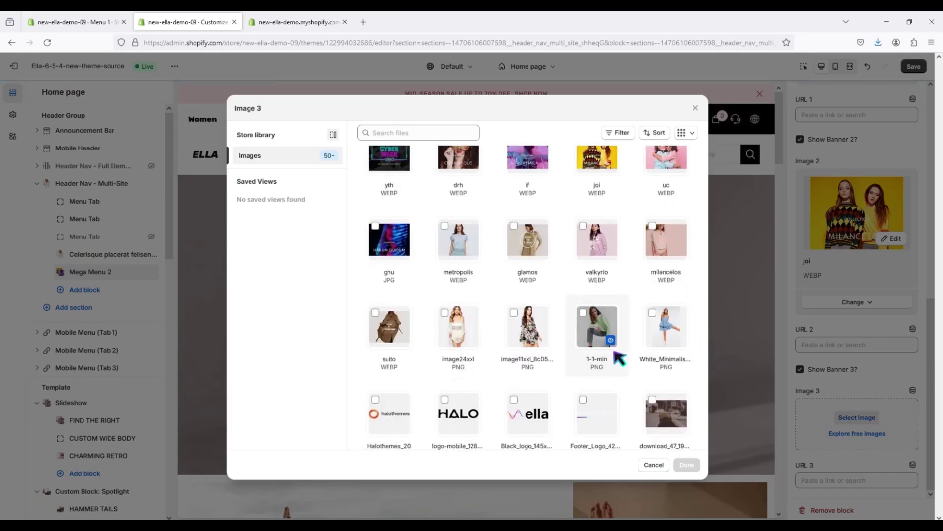
{"action": "left_click", "coordinate": [667, 328]}
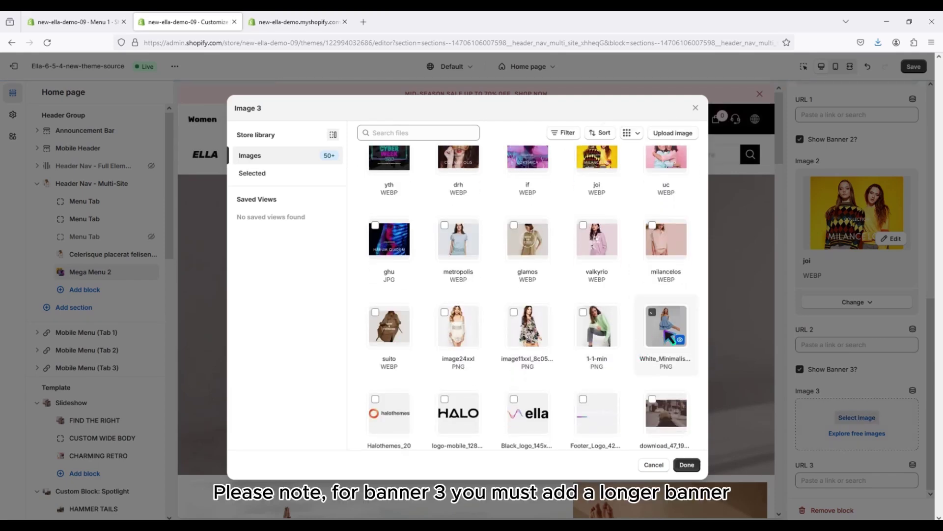
{"action": "left_click", "coordinate": [687, 465]}
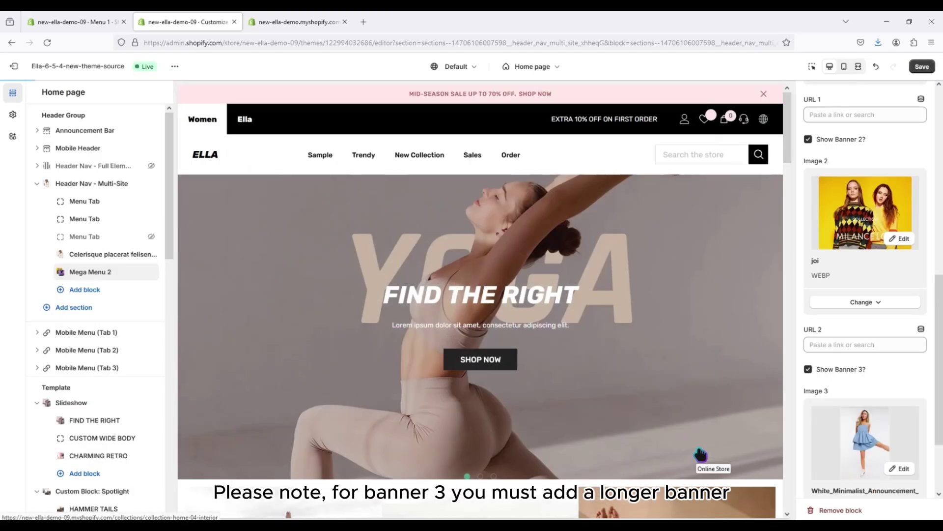
{"action": "scroll", "coordinate": [836, 270], "scroll_direction": "up", "scroll_amount": 8}
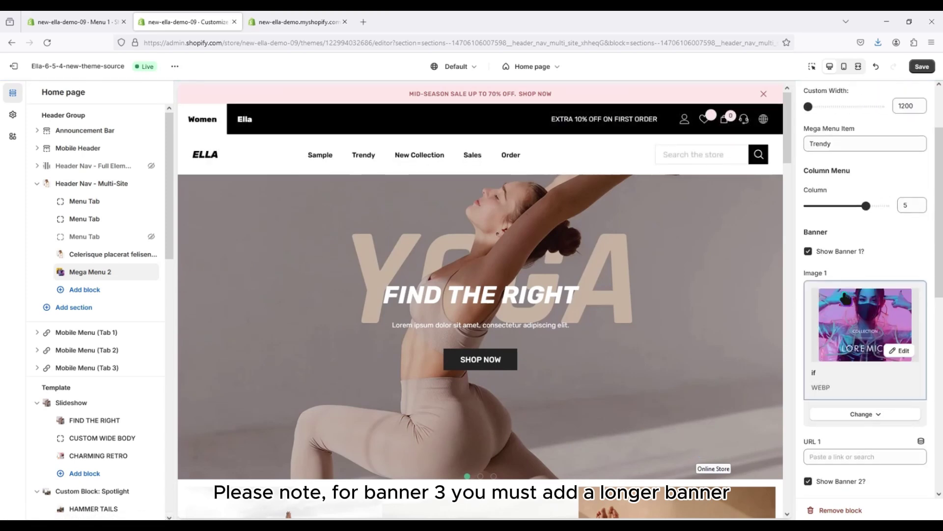
Save the theme, lower Mega Menu 2's columns from 5 to 3, and save again.
{"action": "left_click", "coordinate": [915, 71]}
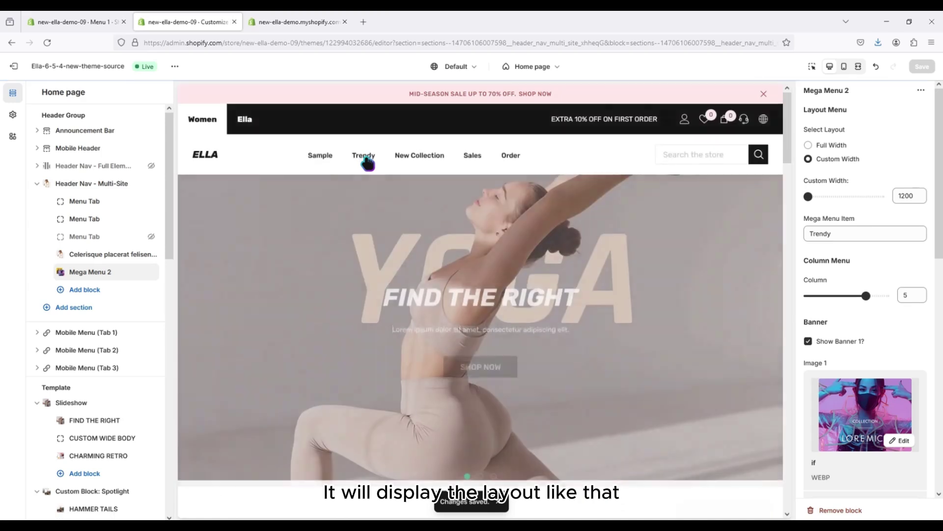
{"action": "mouse_move", "coordinate": [358, 159]}
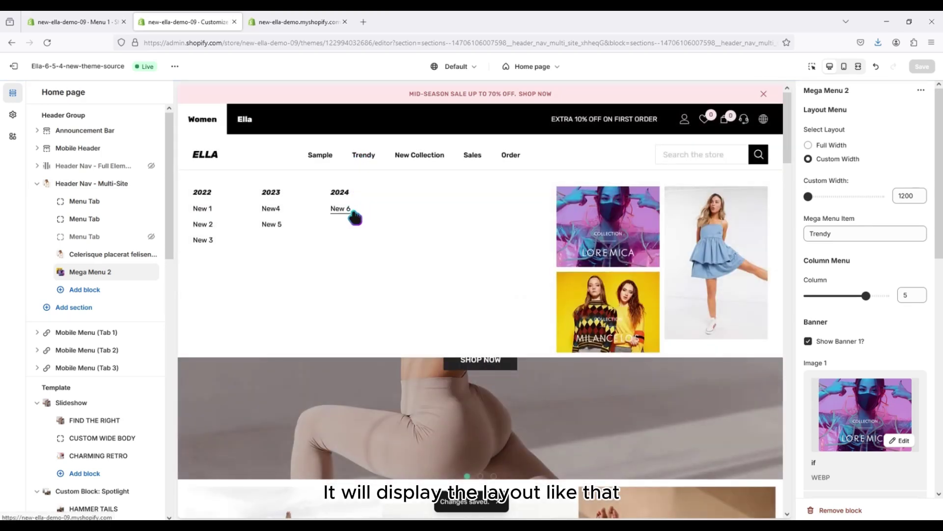
{"action": "left_click", "coordinate": [848, 296]}
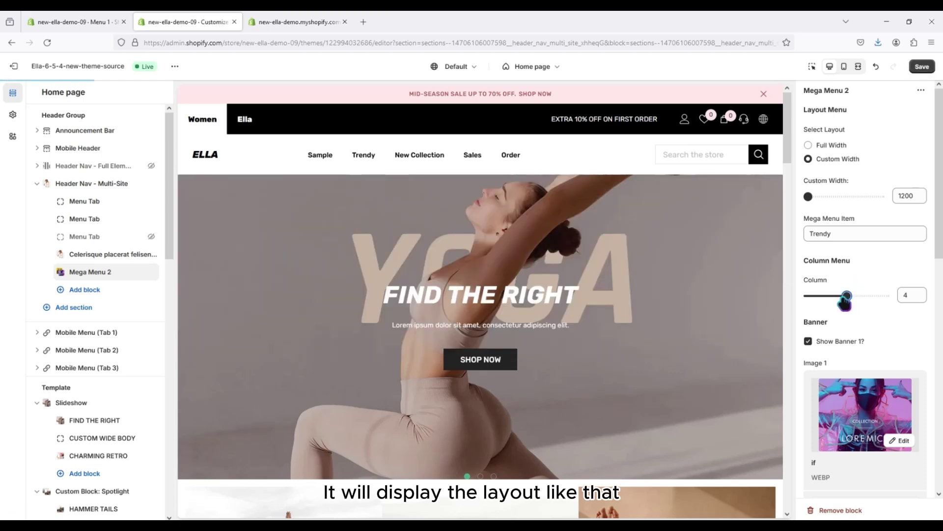
{"action": "left_click_drag", "start_coordinate": [841, 300], "coordinate": [828, 296]}
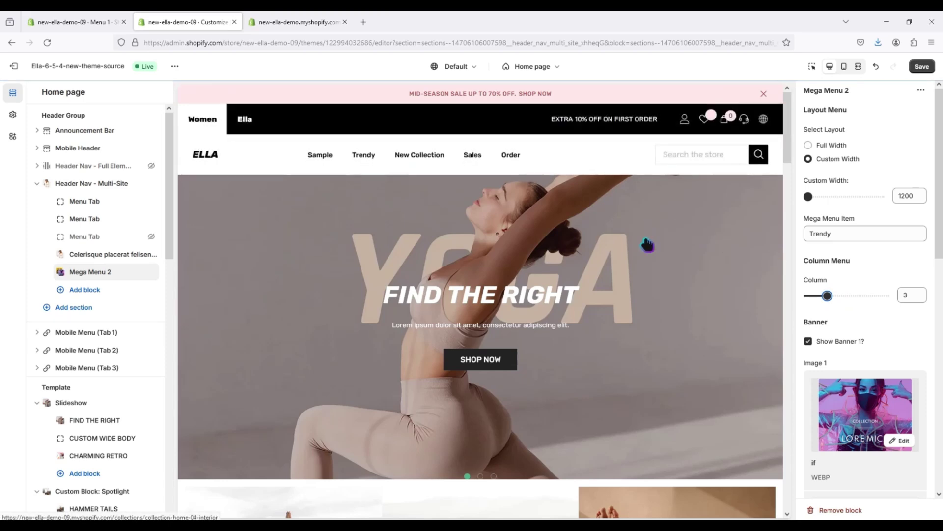
{"action": "left_click", "coordinate": [921, 66]}
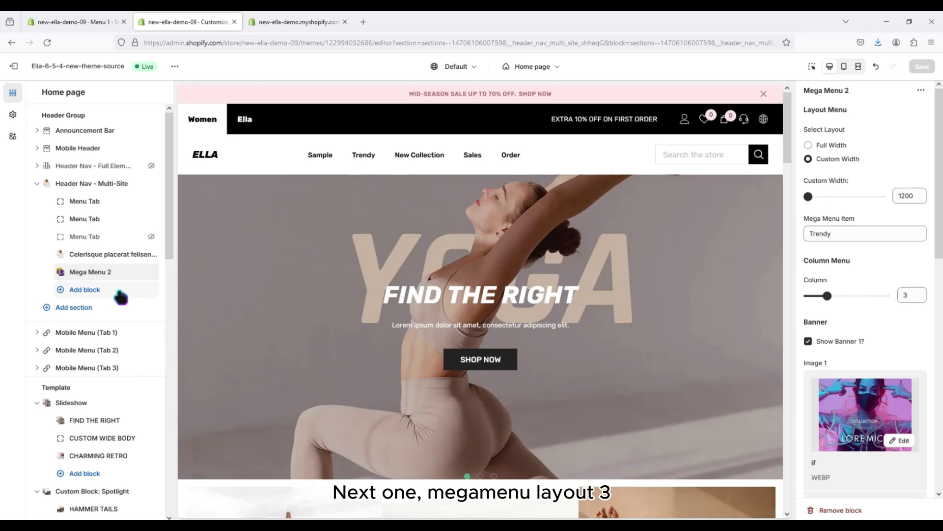
Add a Mega Menu 3 block to the header nav and return to the Menu 1 tab.
{"action": "left_click", "coordinate": [113, 292]}
{"action": "left_click", "coordinate": [205, 364]}
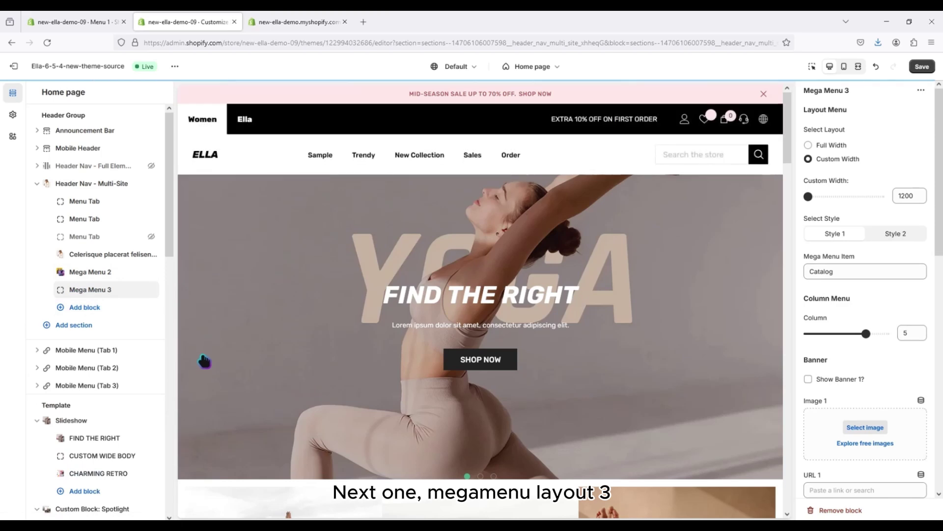
{"action": "left_click", "coordinate": [77, 23]}
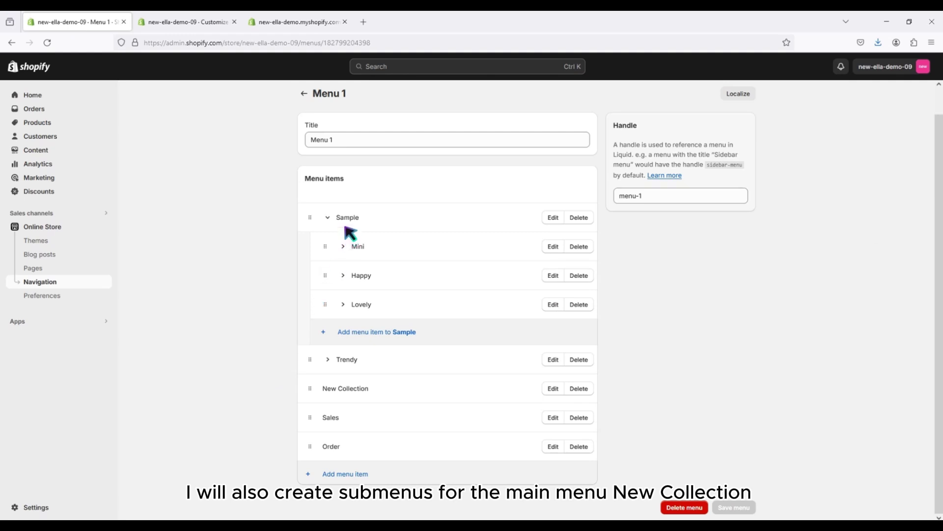
Collapse Sample and add Collection a, linked to Home page, nested under New Collection.
{"action": "left_click", "coordinate": [329, 219]}
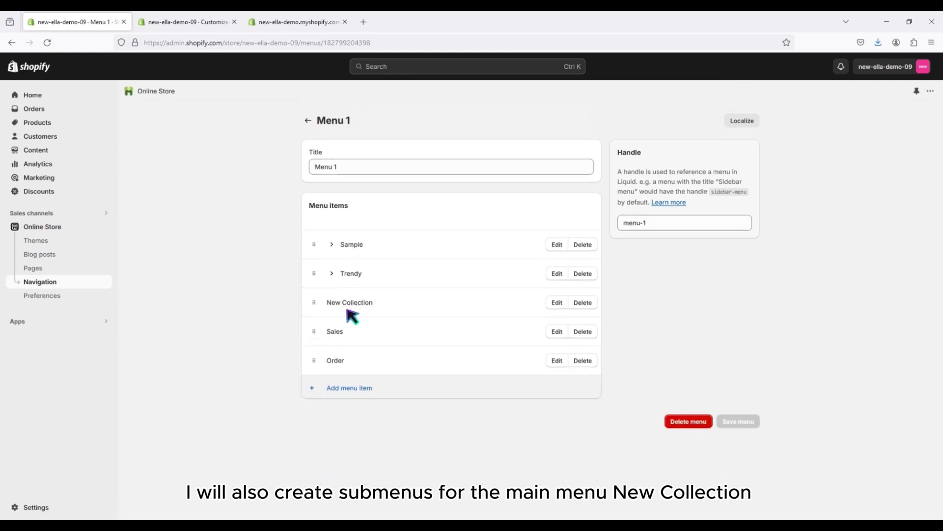
{"action": "left_click", "coordinate": [366, 391]}
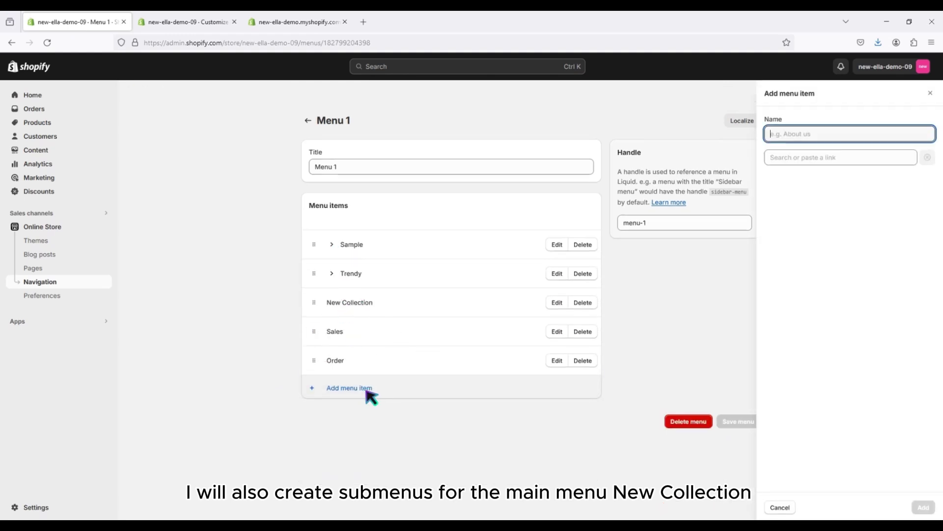
{"action": "type", "text": "Collection a"}
{"action": "left_click", "coordinate": [847, 158]}
{"action": "left_click", "coordinate": [847, 176]}
{"action": "left_click", "coordinate": [924, 507]}
{"action": "left_click_drag", "start_coordinate": [316, 390], "coordinate": [327, 322]}
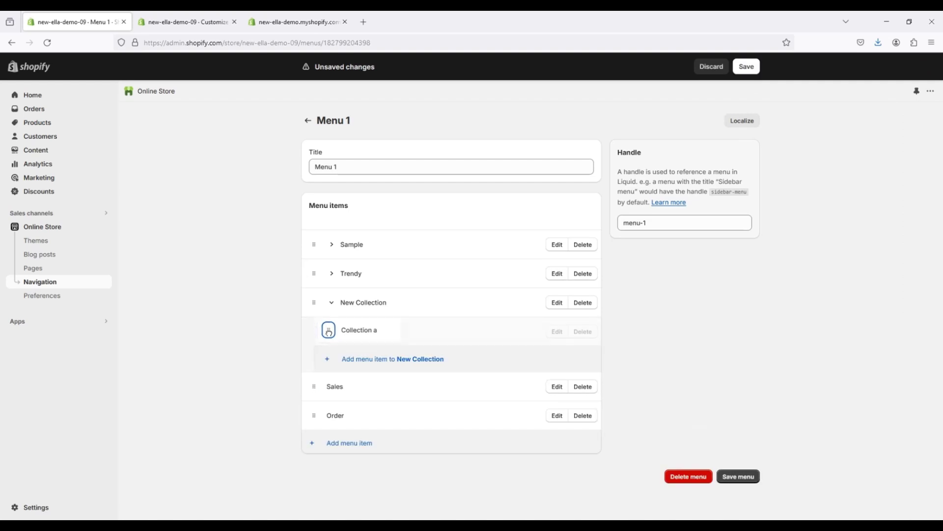
Add Collection b and Collection c under New Collection, linked to the Home page.
{"action": "left_click", "coordinate": [358, 358]}
{"action": "type", "text": "Collection b"}
{"action": "left_click", "coordinate": [847, 158]}
{"action": "left_click", "coordinate": [847, 176]}
{"action": "left_click", "coordinate": [923, 507]}
{"action": "left_click", "coordinate": [411, 389]}
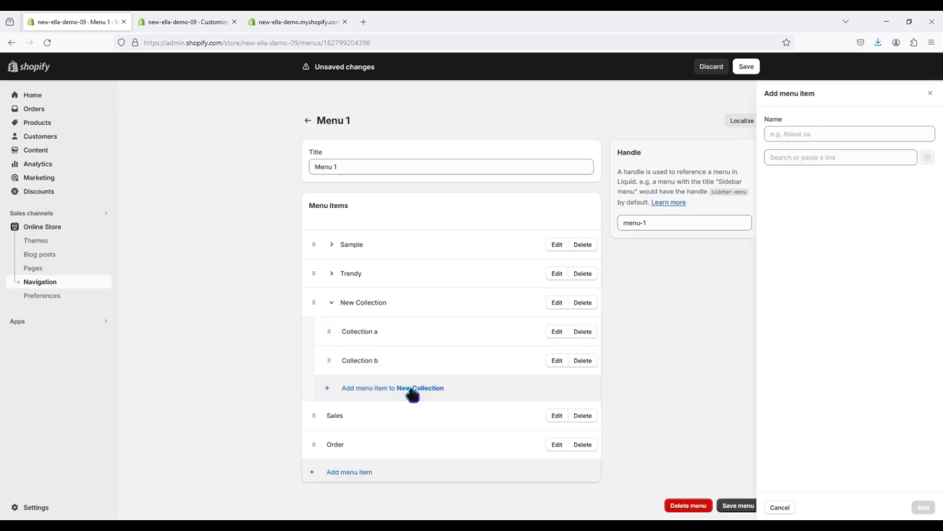
{"action": "type", "text": "Collection"}
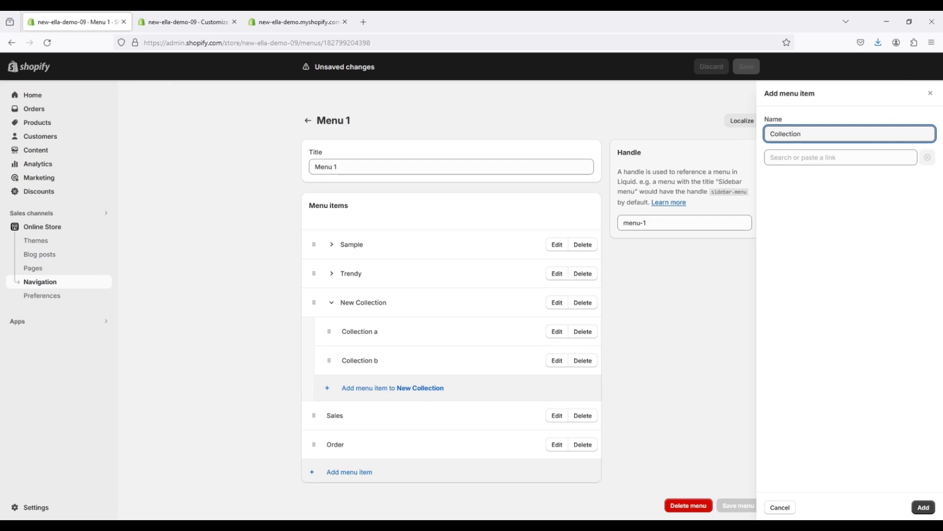
{"action": "left_click", "coordinate": [821, 164]}
{"action": "left_click", "coordinate": [847, 176]}
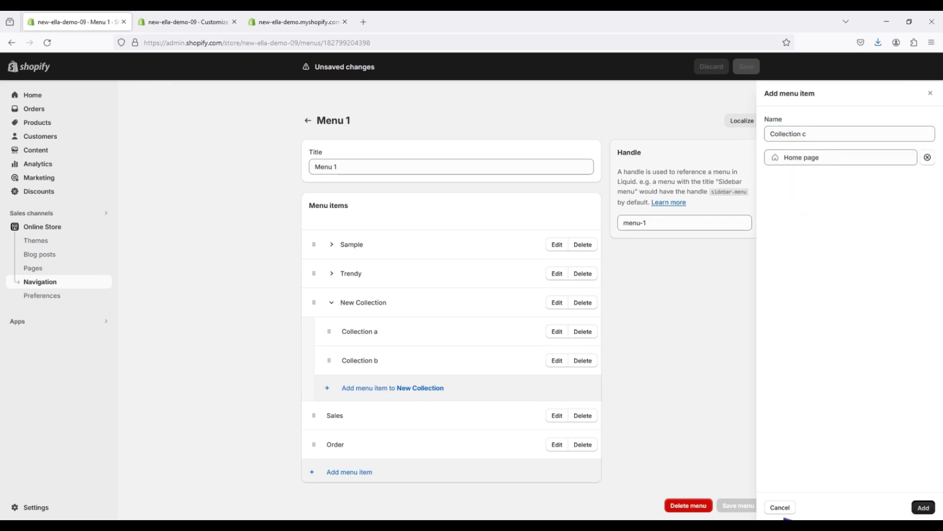
{"action": "left_click", "coordinate": [924, 507]}
Add Collection d and Collection e under New Collection, linked to the Home page.
{"action": "left_click", "coordinate": [436, 422]}
{"action": "type", "text": "Collection"}
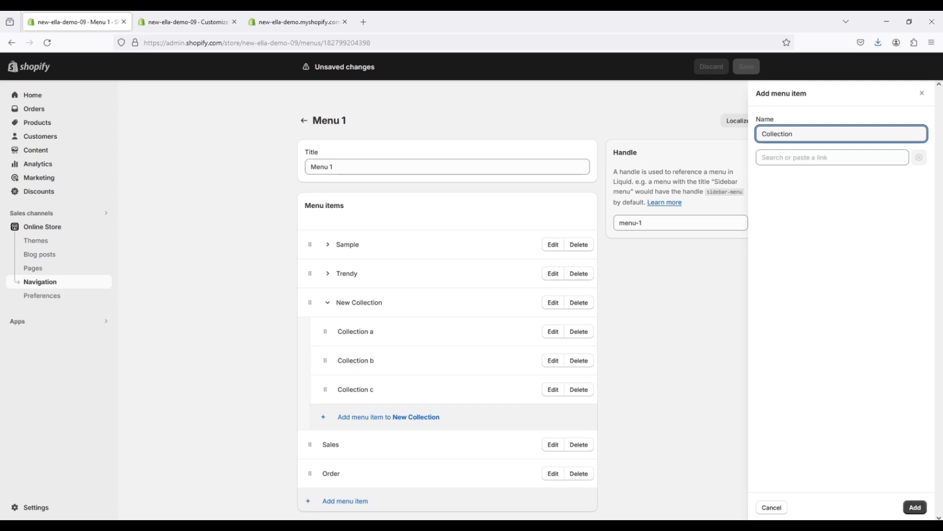
{"action": "left_click", "coordinate": [825, 157]}
{"action": "left_click", "coordinate": [830, 176]}
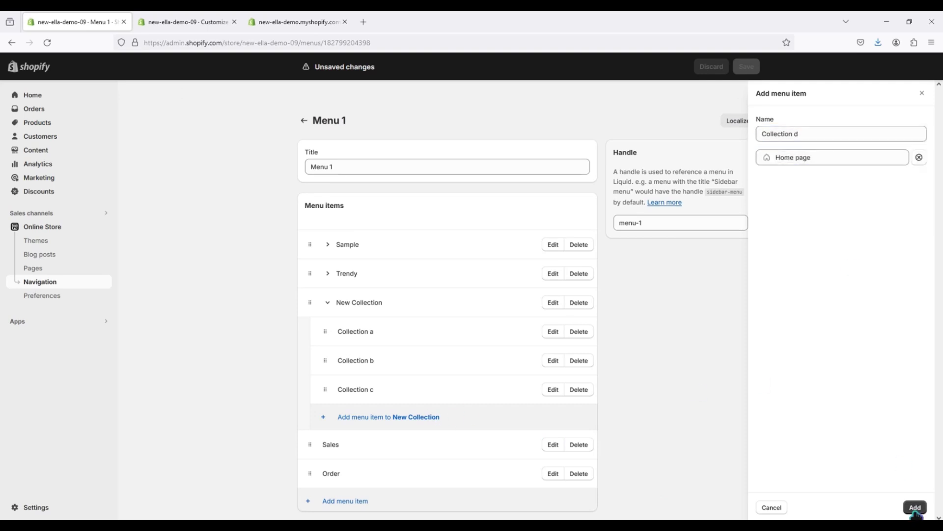
{"action": "left_click", "coordinate": [915, 507]}
{"action": "left_click", "coordinate": [435, 446]}
{"action": "type", "text": "Coll"}
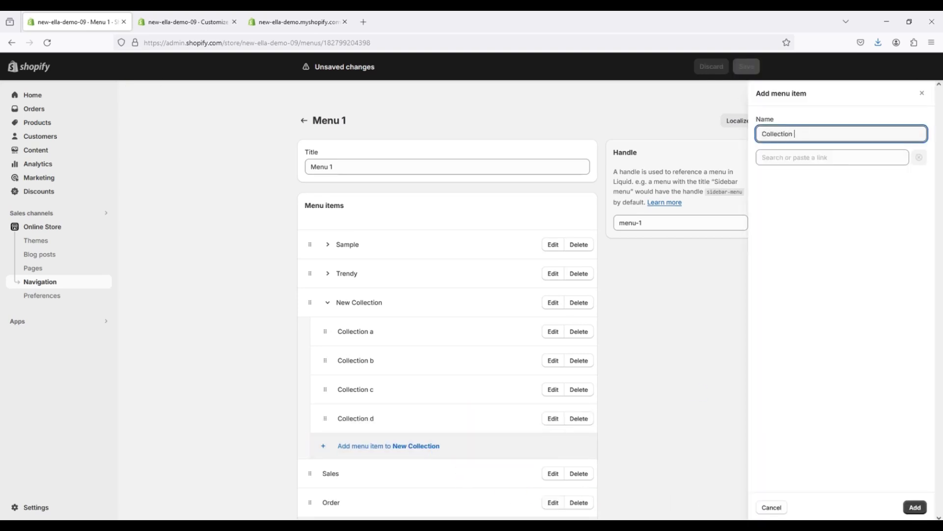
{"action": "left_click", "coordinate": [796, 157]}
{"action": "left_click", "coordinate": [789, 178]}
{"action": "left_click", "coordinate": [915, 507]}
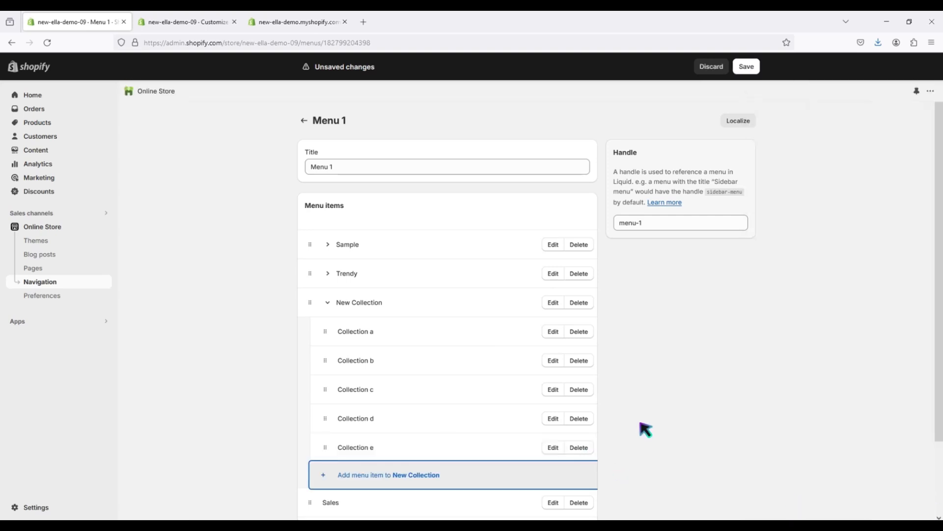
{"action": "left_click", "coordinate": [354, 475]}
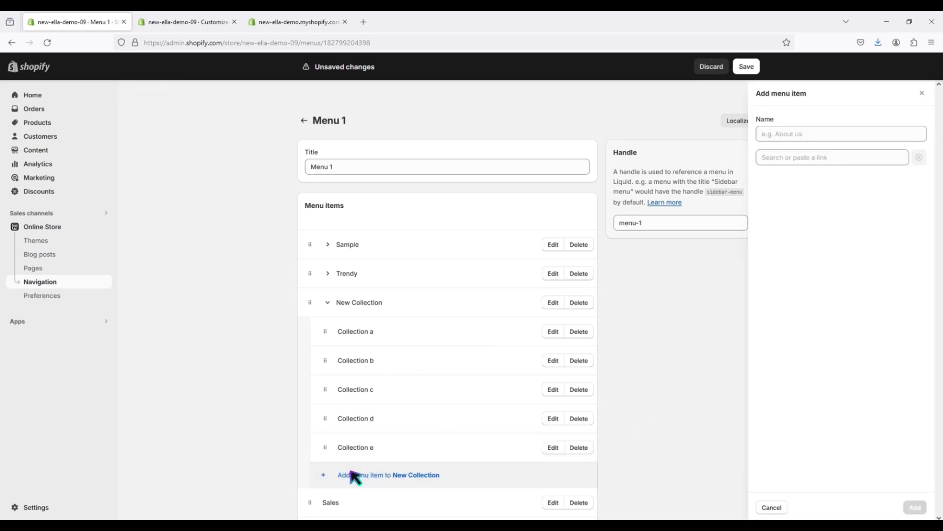
Add Menu 1 and Menu 2 under Collection a, both linked to the Home page.
{"action": "type", "text": "Mne"}
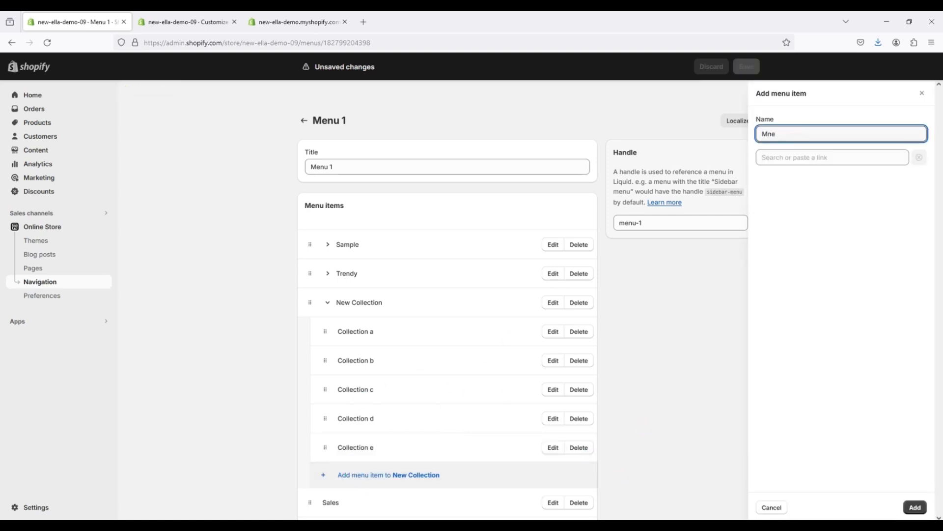
{"action": "type", "text": "u 1"}
{"action": "left_click", "coordinate": [796, 157]}
{"action": "left_click", "coordinate": [789, 178]}
{"action": "left_click", "coordinate": [914, 507]}
{"action": "left_click_drag", "start_coordinate": [324, 476], "coordinate": [410, 392]}
{"action": "left_click", "coordinate": [411, 388]}
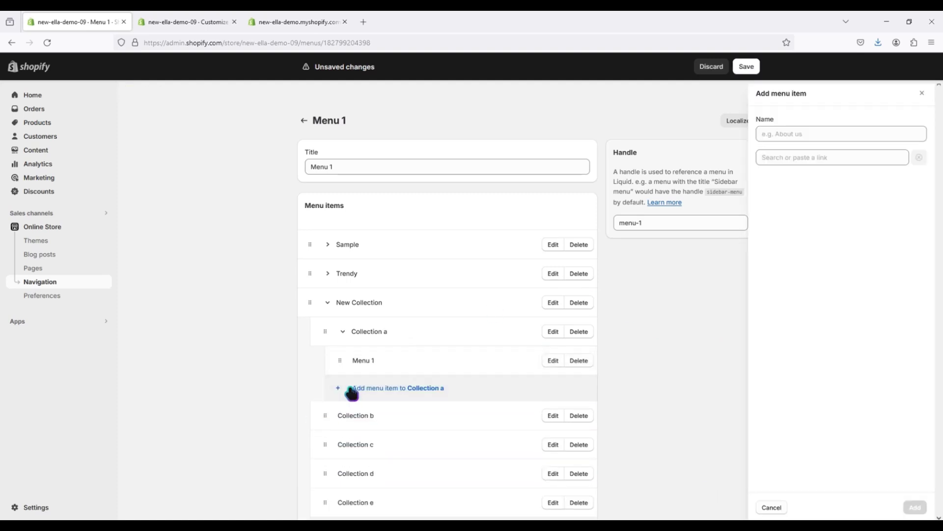
{"action": "type", "text": "menu 2"}
{"action": "left_click", "coordinate": [796, 157]}
{"action": "left_click", "coordinate": [791, 178]}
{"action": "left_click", "coordinate": [915, 507]}
{"action": "scroll", "coordinate": [351, 410], "scroll_direction": "down", "scroll_amount": 1}
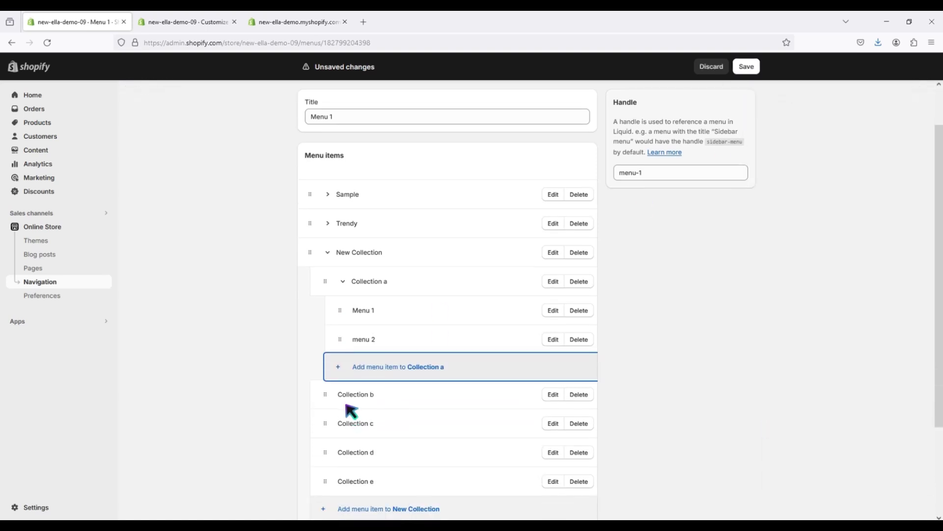
Add Menu 3 and Menu 4 under Collection b, both linked to the Home page.
{"action": "left_click", "coordinate": [360, 372]}
{"action": "type", "text": "M"}
{"action": "left_click", "coordinate": [776, 156]}
{"action": "left_click", "coordinate": [792, 177]}
{"action": "left_click", "coordinate": [915, 507]}
{"action": "left_click_drag", "start_coordinate": [322, 364], "coordinate": [344, 305]}
{"action": "left_click", "coordinate": [442, 331]}
{"action": "type", "text": "n"}
{"action": "key", "text": "BackSpace"}
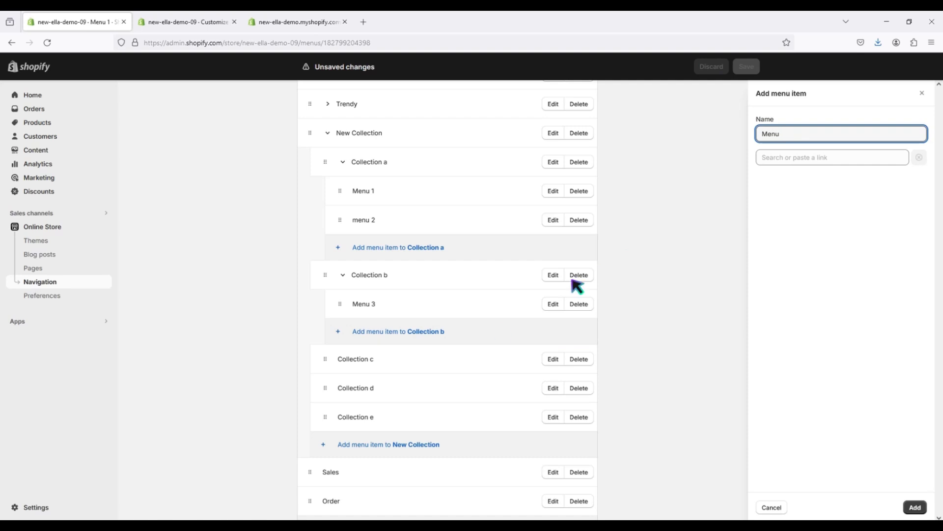
{"action": "left_click", "coordinate": [806, 157]}
{"action": "left_click", "coordinate": [796, 178]}
{"action": "left_click", "coordinate": [915, 507]}
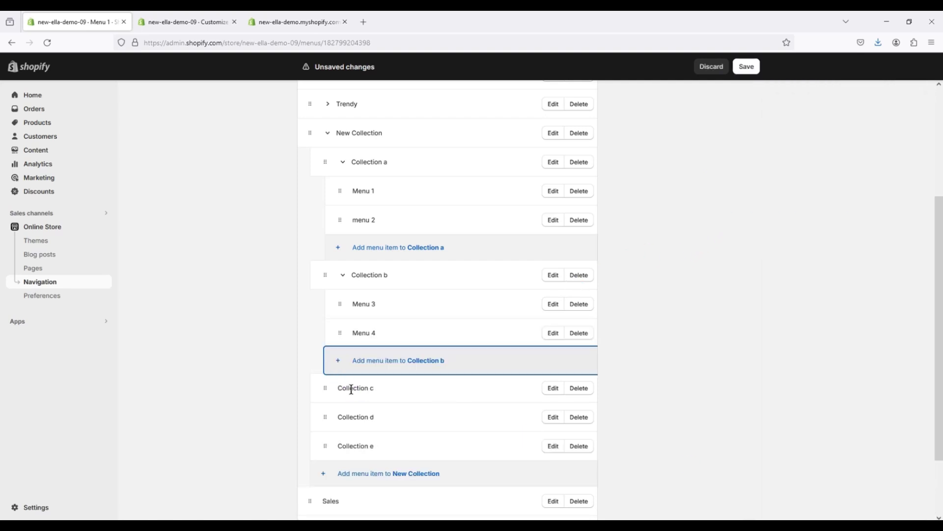
Add Menu 5, linked to the Home page, and nest it under Collection c.
{"action": "left_click", "coordinate": [360, 474]}
{"action": "type", "text": "Menu 5"}
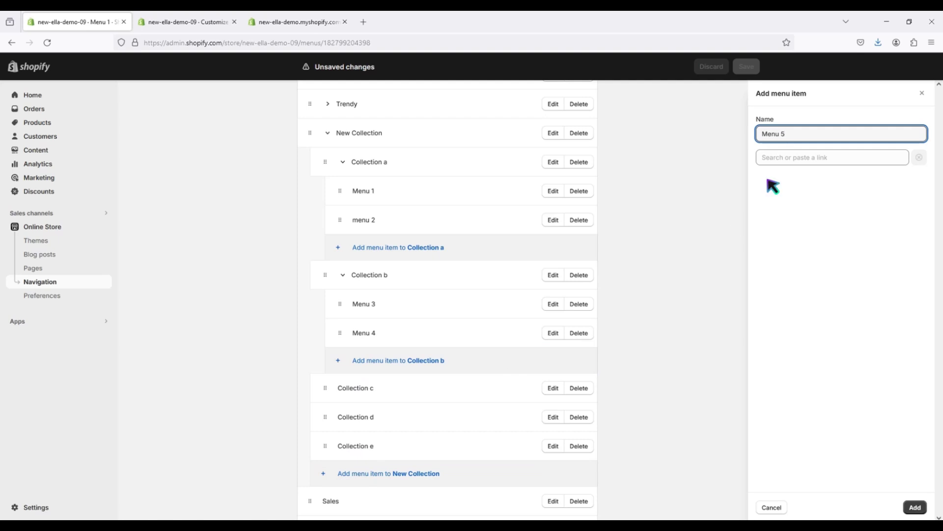
{"action": "left_click", "coordinate": [786, 157]}
{"action": "left_click", "coordinate": [790, 178]}
{"action": "left_click", "coordinate": [915, 507]}
{"action": "left_click_drag", "start_coordinate": [325, 473], "coordinate": [359, 420]}
Add a second Home page item under Collection c and name it Menu 6.
{"action": "left_click", "coordinate": [364, 444]}
{"action": "type", "text": "Me"}
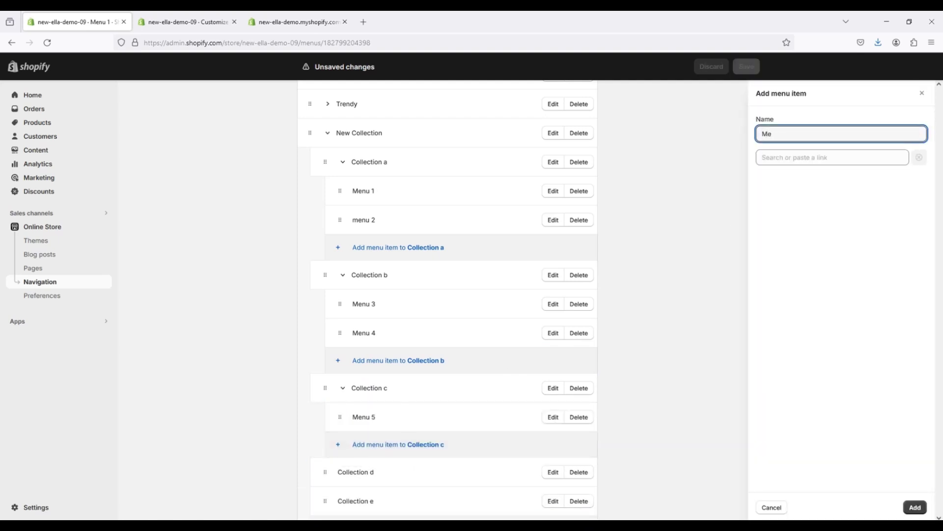
{"action": "left_click", "coordinate": [791, 157]}
{"action": "left_click", "coordinate": [786, 178]}
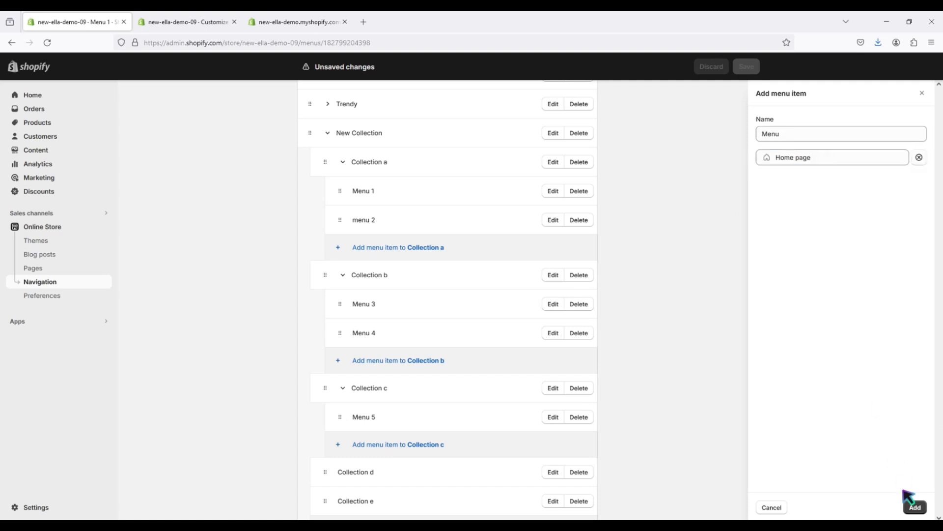
{"action": "left_click", "coordinate": [915, 507]}
{"action": "scroll", "coordinate": [418, 417], "scroll_direction": "down", "scroll_amount": 2}
{"action": "left_click", "coordinate": [553, 346]}
{"action": "type", "text": "6"}
{"action": "left_click", "coordinate": [887, 511]}
Add Menu 7 and Menu 8 under Collection d, both linked to the Home page.
{"action": "left_click", "coordinate": [376, 456]}
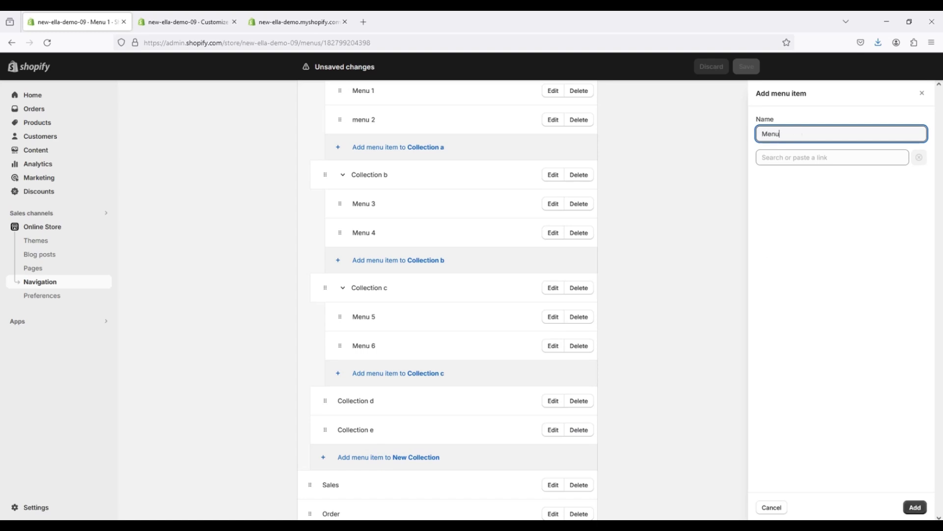
{"action": "left_click", "coordinate": [836, 158]}
{"action": "left_click", "coordinate": [806, 177]}
{"action": "left_click", "coordinate": [914, 507]}
{"action": "left_click_drag", "start_coordinate": [328, 457], "coordinate": [346, 432]}
{"action": "left_click", "coordinate": [368, 452]}
{"action": "type", "text": "Menu 8"}
{"action": "left_click", "coordinate": [794, 156]}
{"action": "left_click", "coordinate": [806, 178]}
{"action": "left_click", "coordinate": [914, 507]}
{"action": "scroll", "coordinate": [344, 448], "scroll_direction": "down", "scroll_amount": 2}
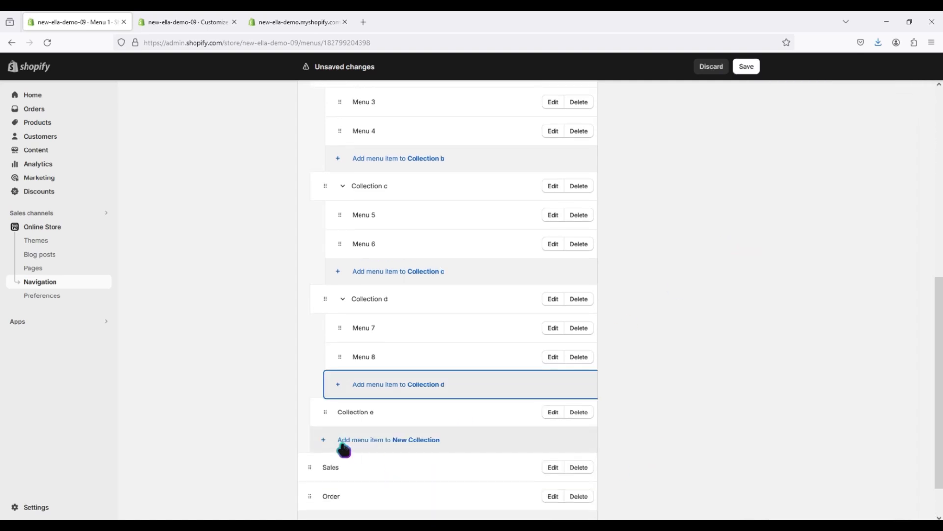
Add Menu 9 and Menu 10 under Collection e, linked to the Home page, and save.
{"action": "left_click", "coordinate": [343, 441]}
{"action": "type", "text": "Menu 9"}
{"action": "left_click", "coordinate": [794, 156]}
{"action": "left_click", "coordinate": [806, 177]}
{"action": "left_click", "coordinate": [915, 507]}
{"action": "left_click_drag", "start_coordinate": [325, 441], "coordinate": [333, 439]}
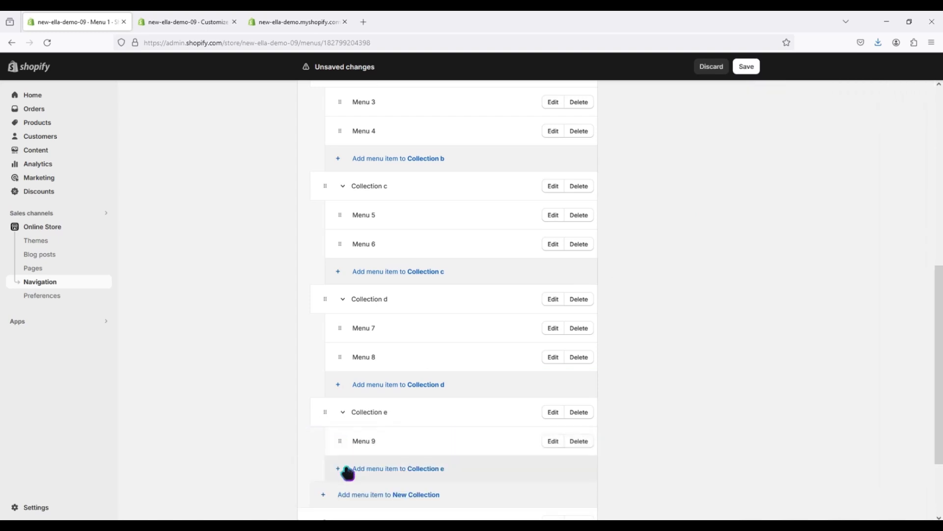
{"action": "left_click", "coordinate": [349, 469]}
{"action": "type", "text": "Men"}
{"action": "left_click", "coordinate": [794, 157]}
{"action": "left_click", "coordinate": [806, 178]}
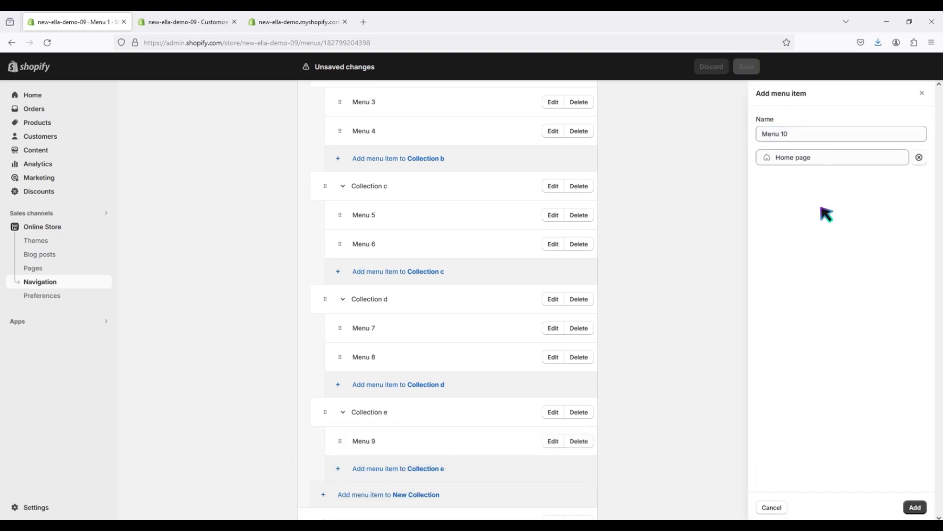
{"action": "left_click", "coordinate": [915, 507]}
{"action": "scroll", "coordinate": [457, 344], "scroll_direction": "up", "scroll_amount": 3}
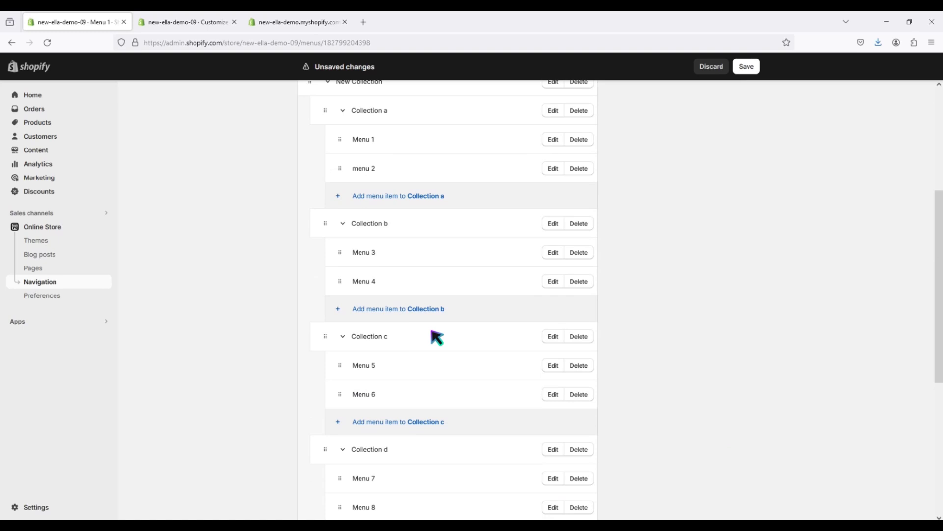
{"action": "scroll", "coordinate": [437, 337], "scroll_direction": "down", "scroll_amount": 6}
{"action": "left_click", "coordinate": [722, 508]}
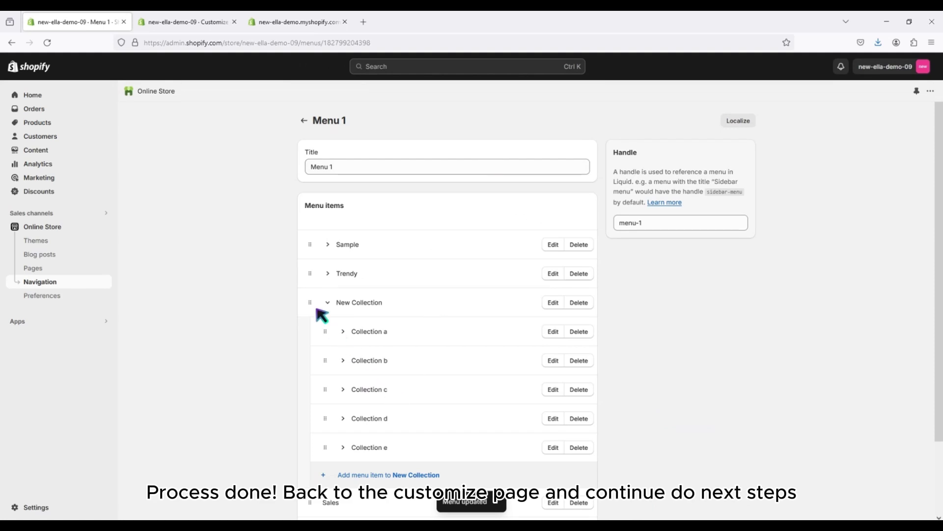
Replace Catalog with New Collection as Mega Menu 3's Mega Menu Item.
{"action": "left_click", "coordinate": [186, 23]}
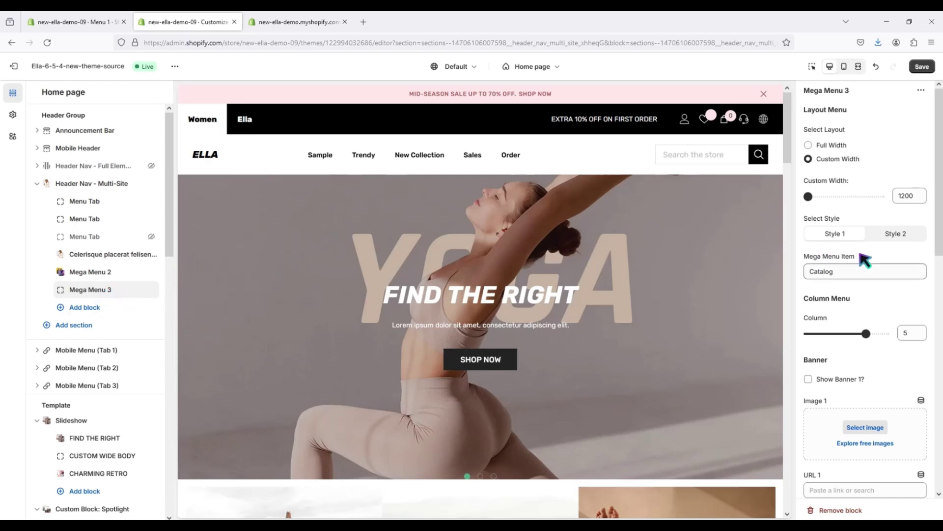
{"action": "left_click", "coordinate": [847, 273]}
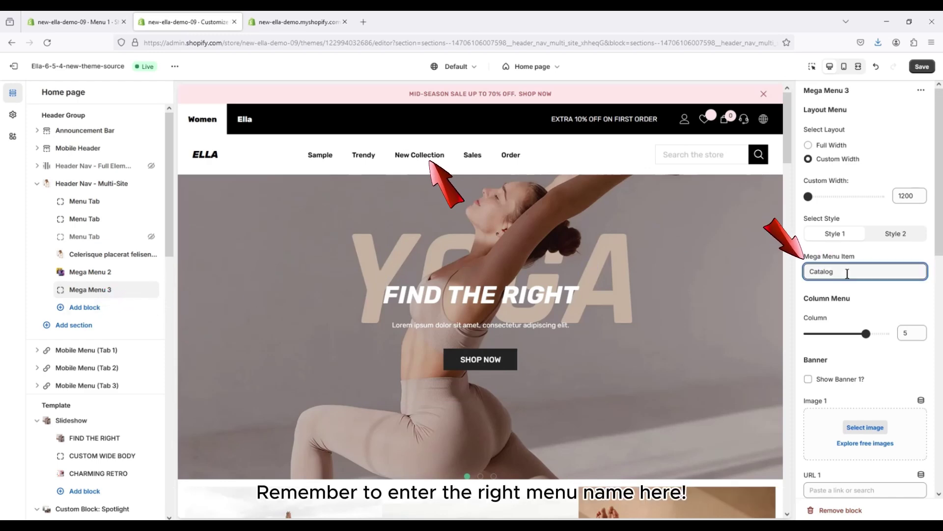
{"action": "key", "text": "BackSpace"}
{"action": "key", "text": "BackSpace"}
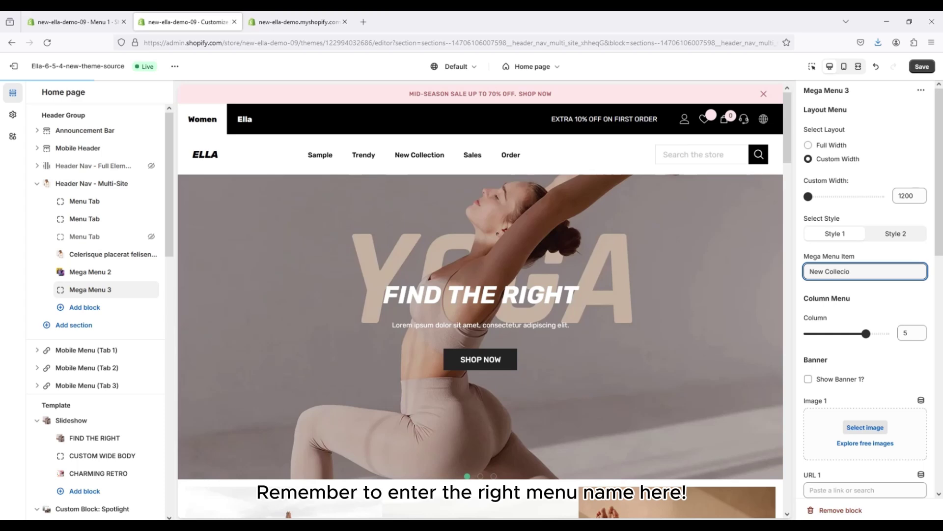
{"action": "key", "text": "BackSpace"}
{"action": "key", "text": "BackSpace"}
{"action": "type", "text": "tion"}
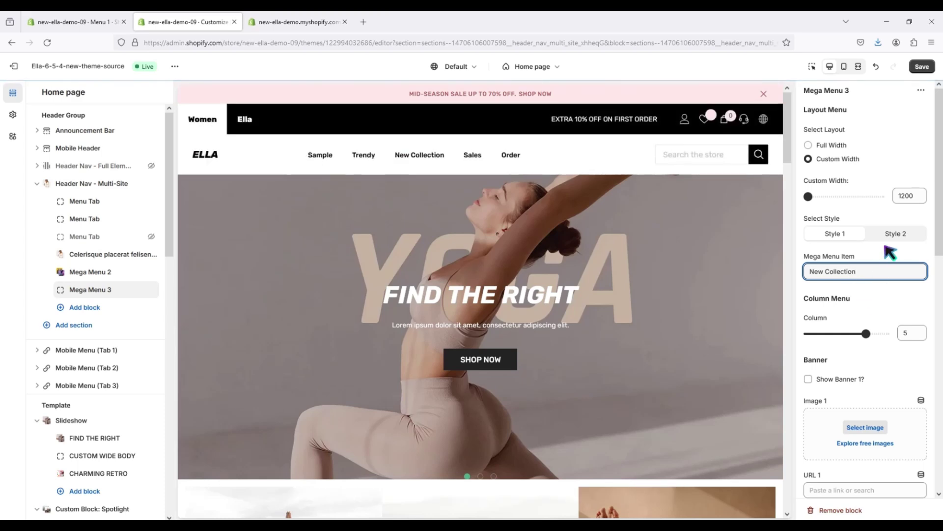
{"action": "scroll", "coordinate": [884, 253], "scroll_direction": "down", "scroll_amount": 2}
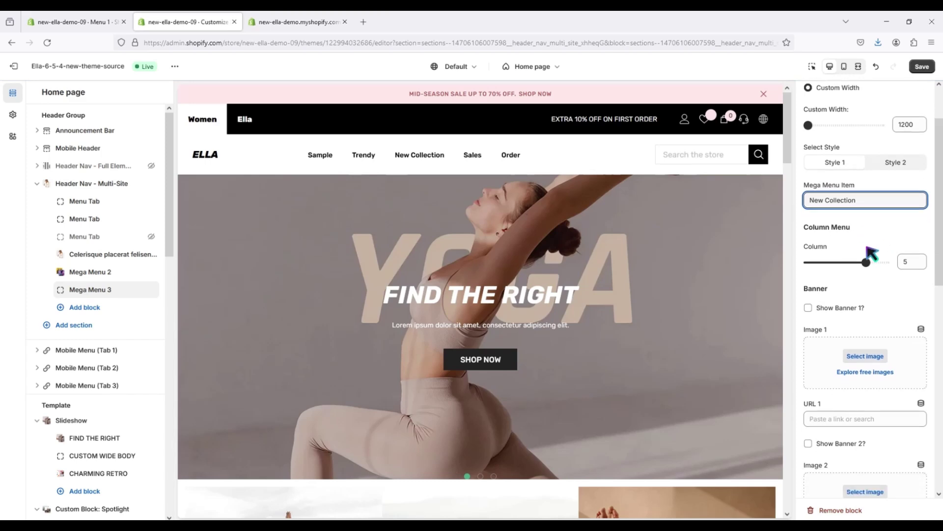
Show banners 1 and 2 with the drh and if images.
{"action": "left_click", "coordinate": [809, 285]}
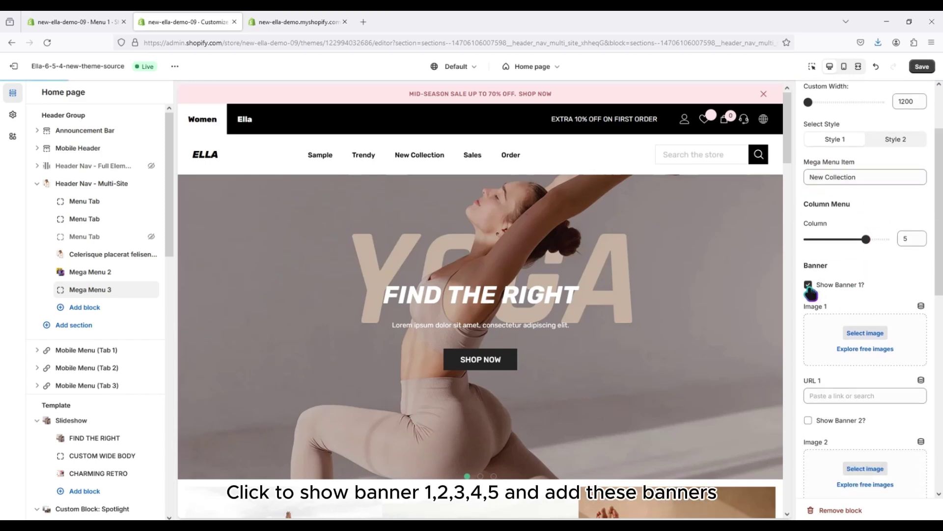
{"action": "scroll", "coordinate": [830, 270], "scroll_direction": "down", "scroll_amount": 2}
{"action": "left_click", "coordinate": [843, 241]}
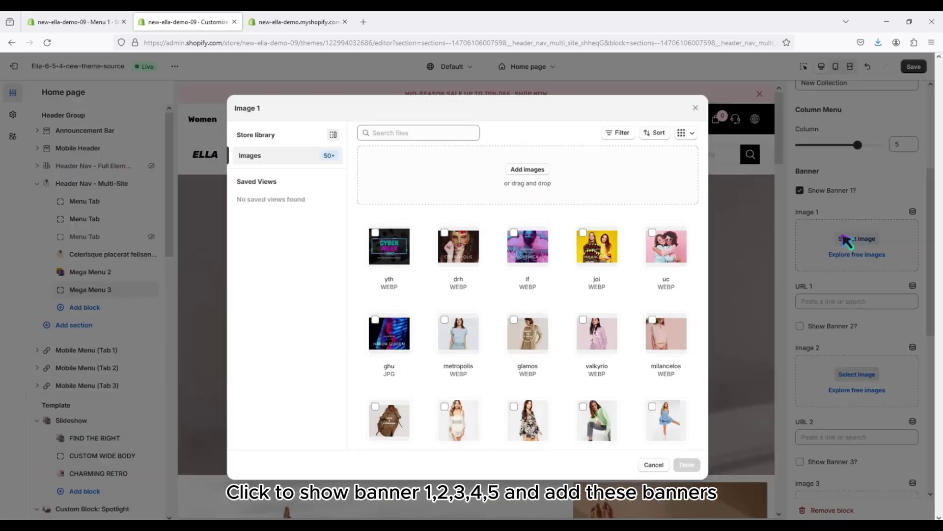
{"action": "left_click", "coordinate": [461, 246]}
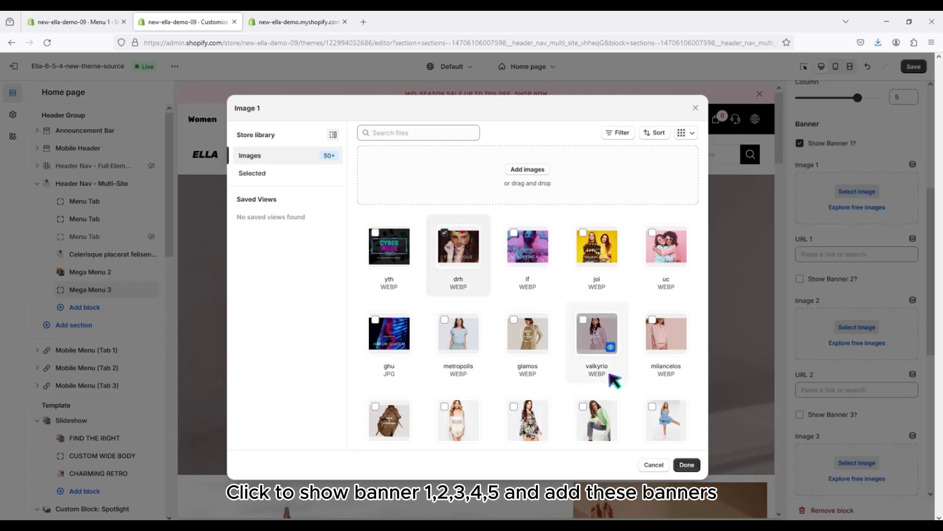
{"action": "left_click", "coordinate": [686, 465]}
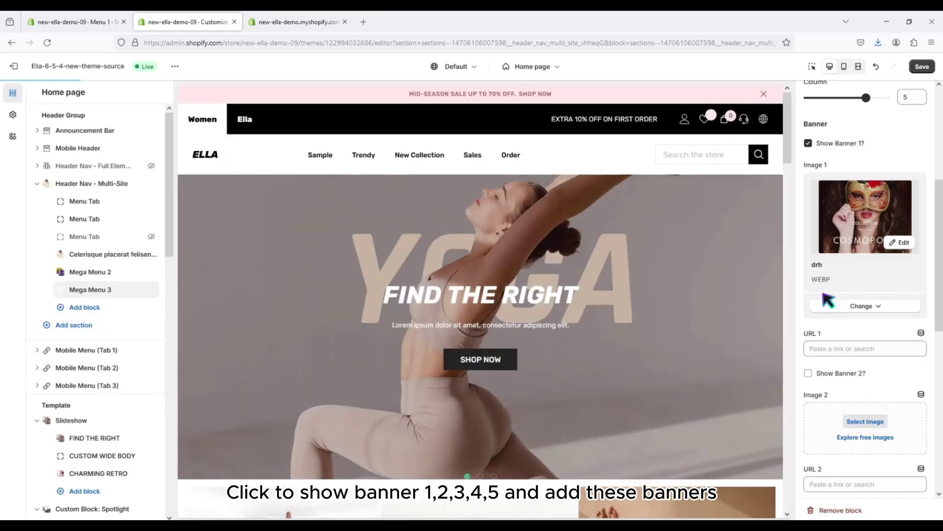
{"action": "left_click", "coordinate": [809, 373]}
{"action": "scroll", "coordinate": [835, 334], "scroll_direction": "down", "scroll_amount": 3}
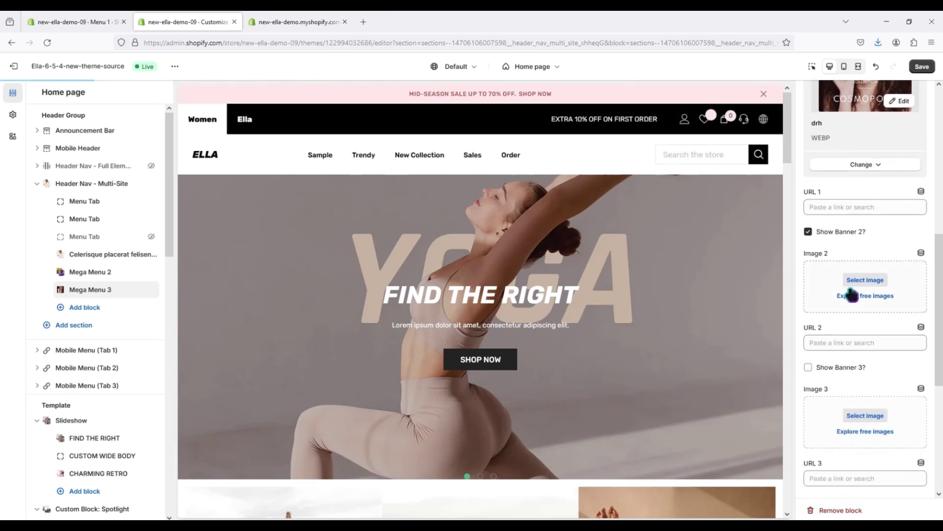
{"action": "left_click", "coordinate": [857, 279]}
{"action": "left_click", "coordinate": [555, 275]}
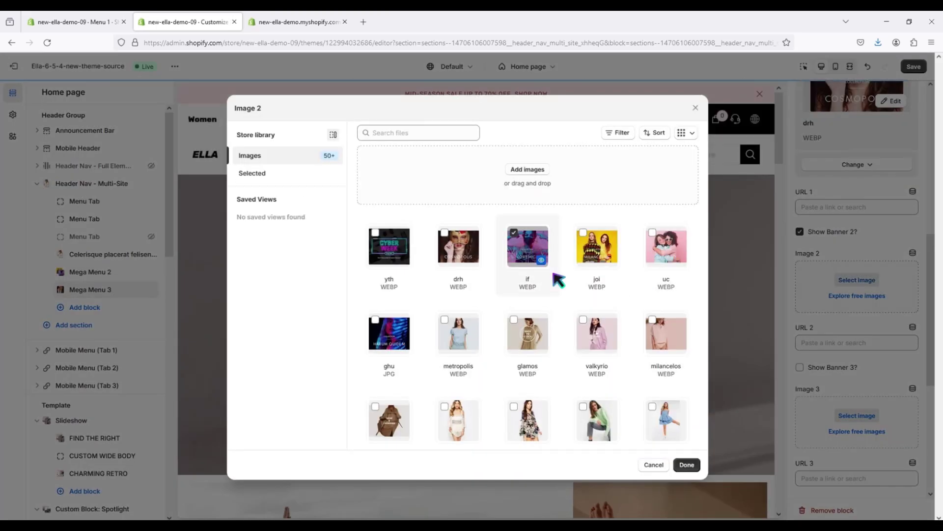
{"action": "left_click", "coordinate": [687, 464]}
Show banners 3 and 4 with the joi and uc images.
{"action": "scroll", "coordinate": [832, 347], "scroll_direction": "down", "scroll_amount": 2}
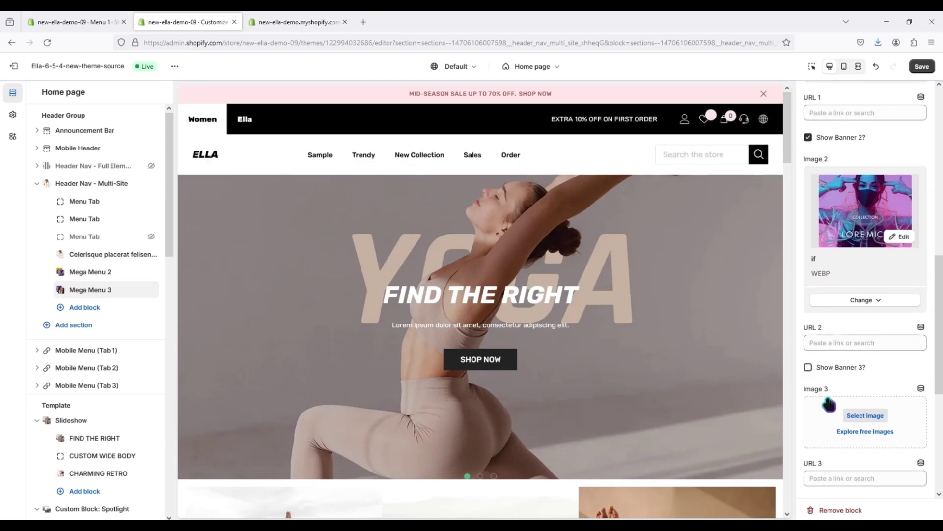
{"action": "left_click", "coordinate": [844, 415]}
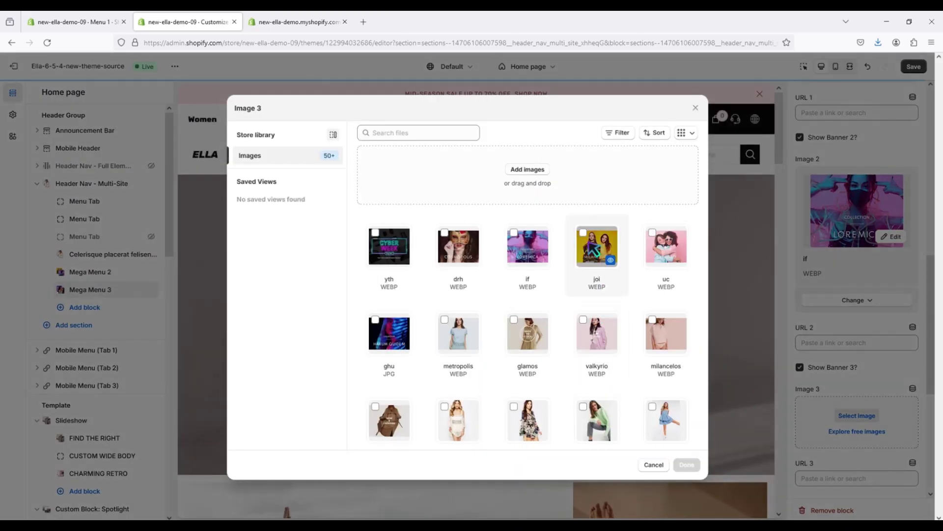
{"action": "left_click", "coordinate": [666, 420]}
{"action": "left_click", "coordinate": [686, 464]}
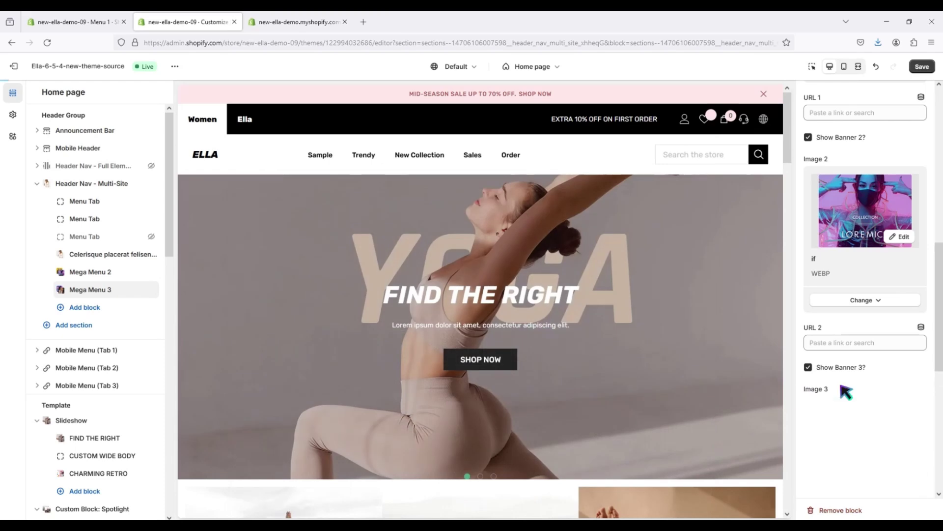
{"action": "scroll", "coordinate": [841, 391], "scroll_direction": "down", "scroll_amount": 5}
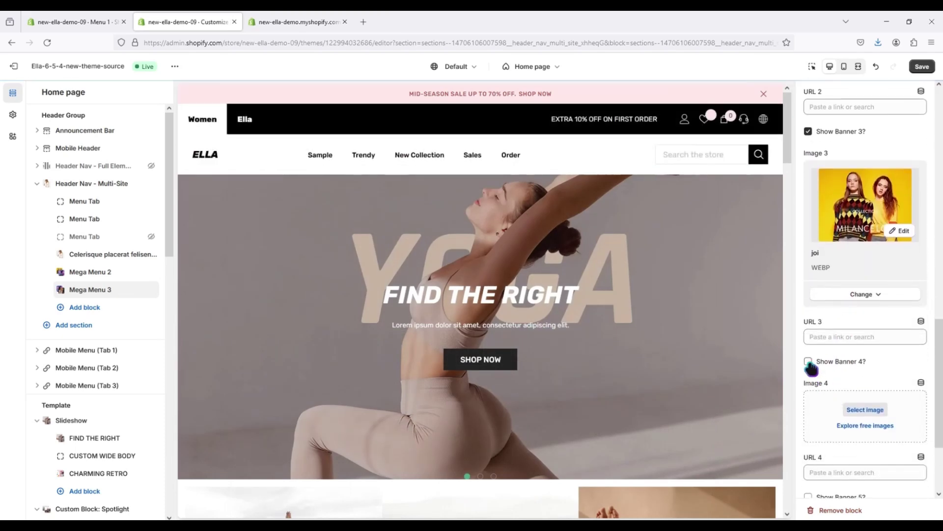
{"action": "left_click", "coordinate": [827, 424]}
{"action": "left_click", "coordinate": [664, 273]}
{"action": "left_click", "coordinate": [687, 464]}
Show banner 5 with the ghu image.
{"action": "scroll", "coordinate": [849, 410], "scroll_direction": "down", "scroll_amount": 2}
{"action": "scroll", "coordinate": [845, 418], "scroll_direction": "down", "scroll_amount": 1}
{"action": "left_click", "coordinate": [808, 448]}
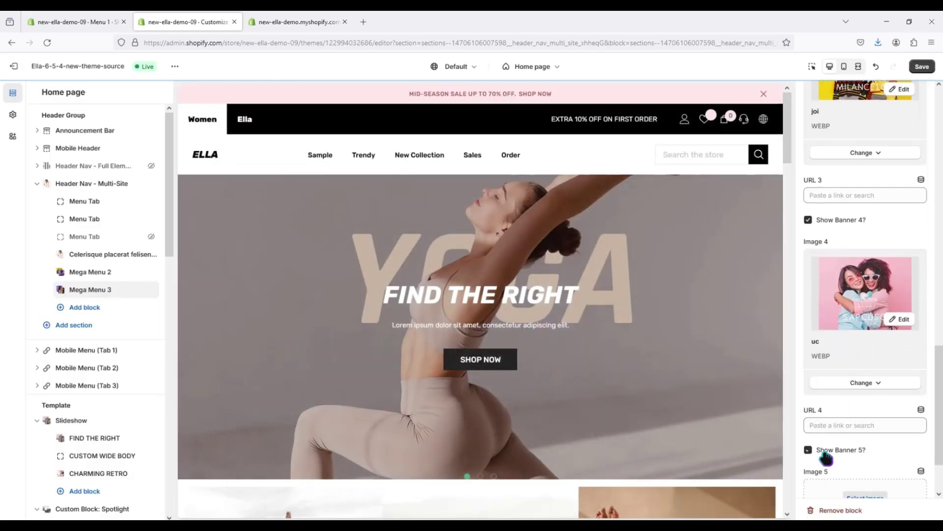
{"action": "scroll", "coordinate": [827, 445], "scroll_direction": "down", "scroll_amount": 2}
{"action": "left_click", "coordinate": [835, 424]}
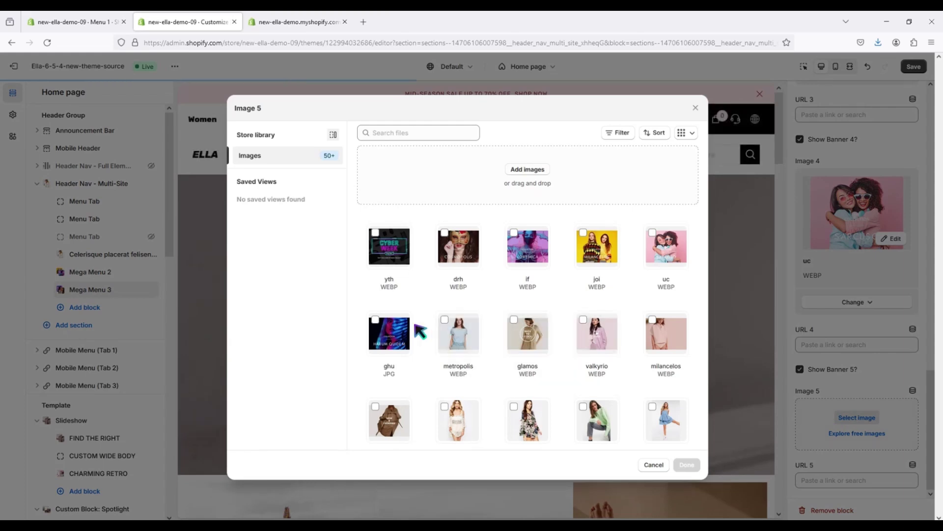
{"action": "left_click", "coordinate": [391, 334]}
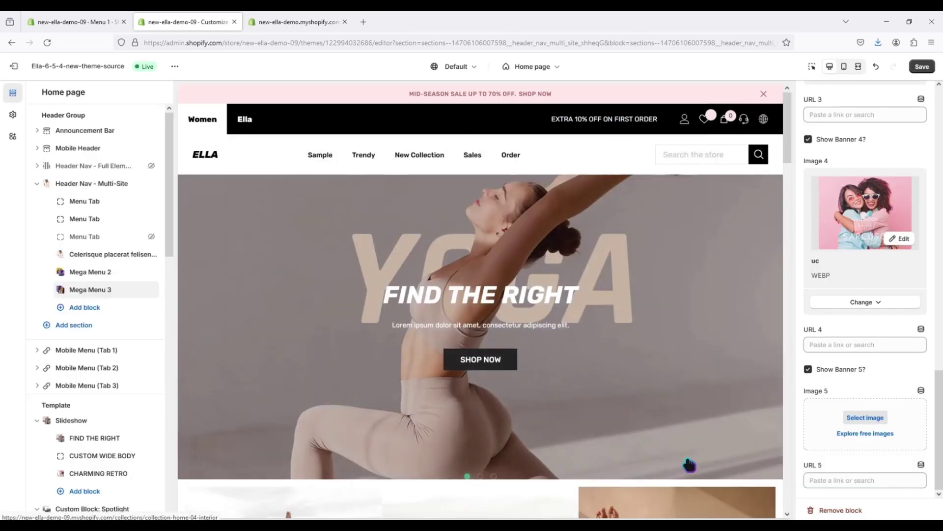
{"action": "scroll", "coordinate": [919, 323], "scroll_direction": "down", "scroll_amount": 2}
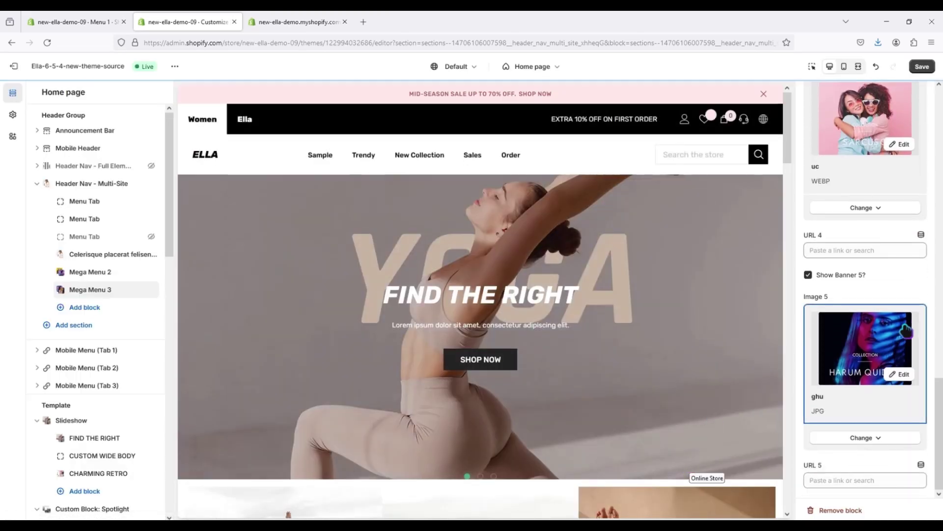
{"action": "scroll", "coordinate": [884, 325], "scroll_direction": "up", "scroll_amount": 18}
{"action": "scroll", "coordinate": [870, 323], "scroll_direction": "up", "scroll_amount": 2}
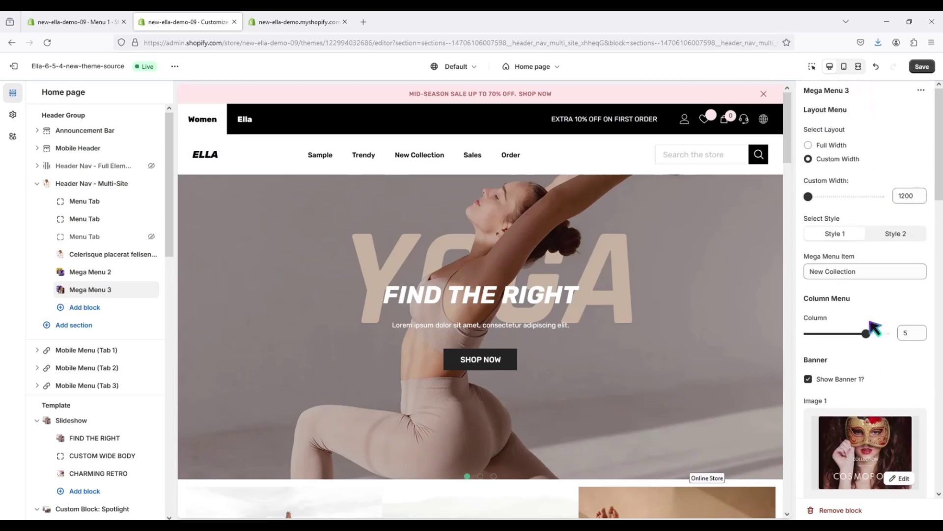
Save Mega Menu 3 in Style 2 and add a Mega Menu 4 block to the header nav.
{"action": "left_click", "coordinate": [922, 66]}
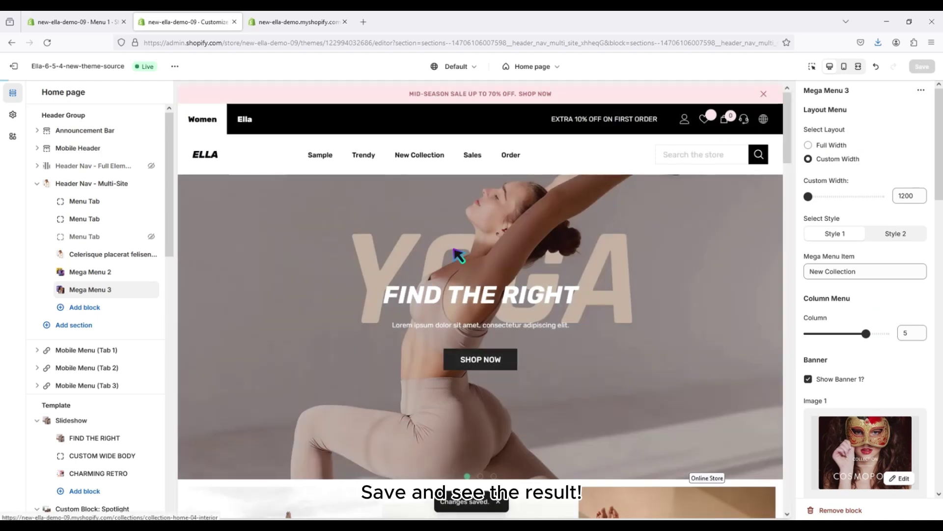
{"action": "mouse_move", "coordinate": [415, 158]}
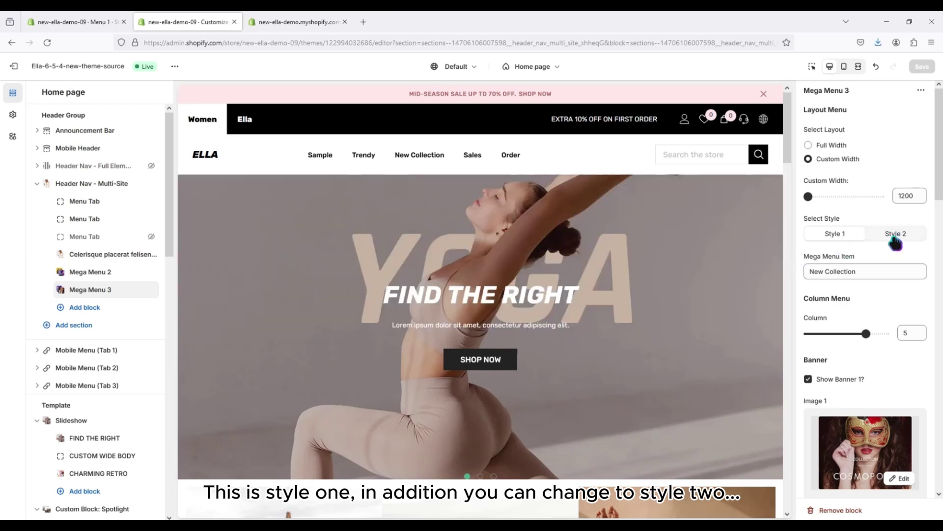
{"action": "left_click", "coordinate": [895, 240]}
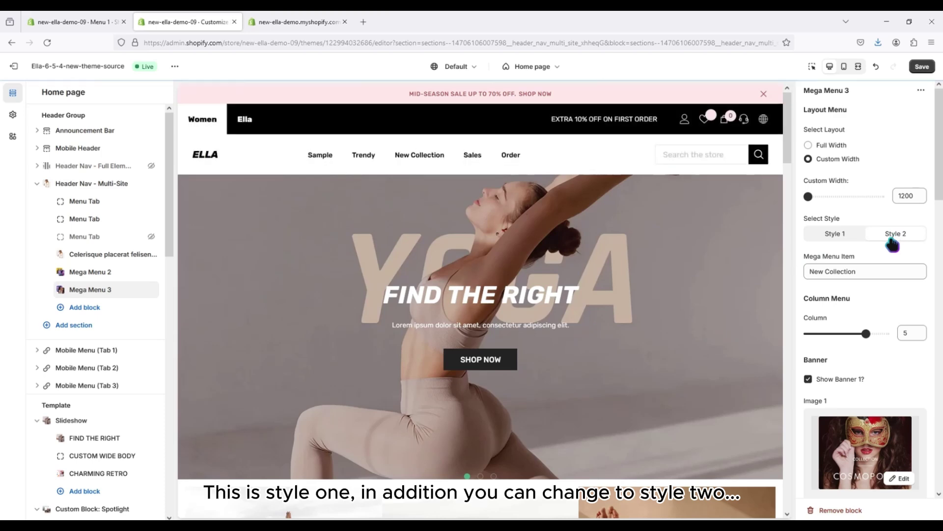
{"action": "left_click", "coordinate": [923, 69]}
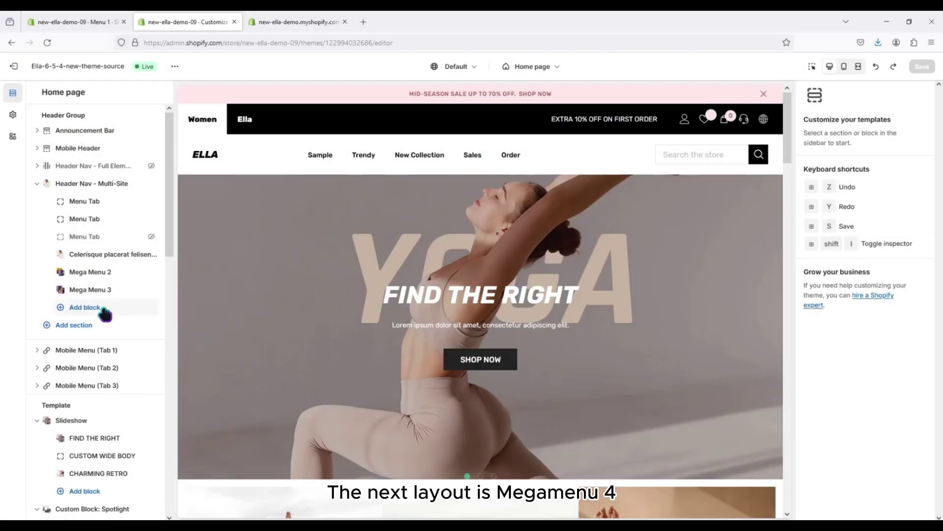
{"action": "left_click", "coordinate": [101, 308]}
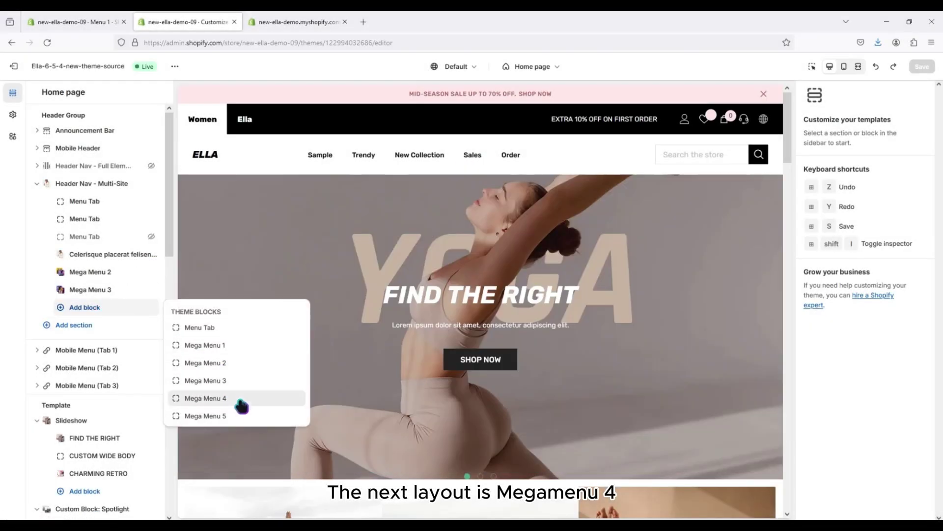
{"action": "left_click", "coordinate": [206, 398]}
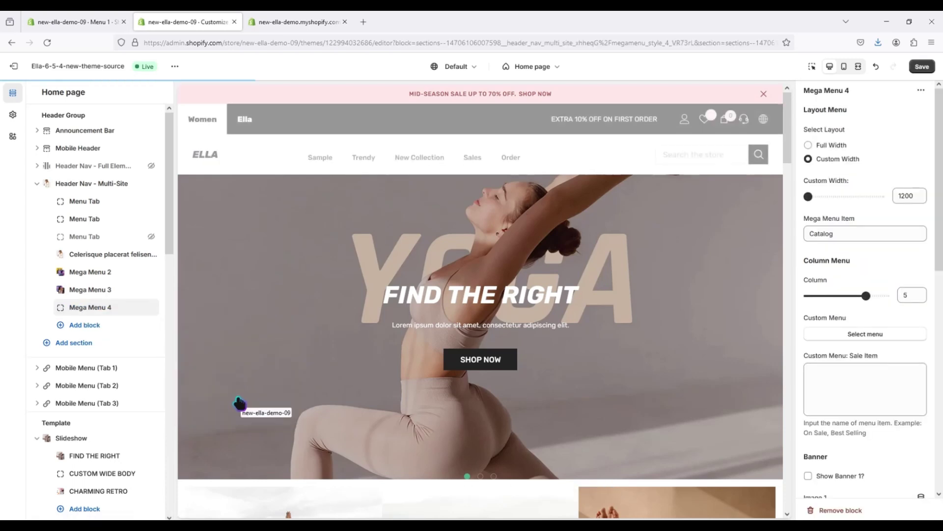
In Menu 1, add Product 1 linked to the Home page and nest it under Sales.
{"action": "left_click", "coordinate": [94, 23]}
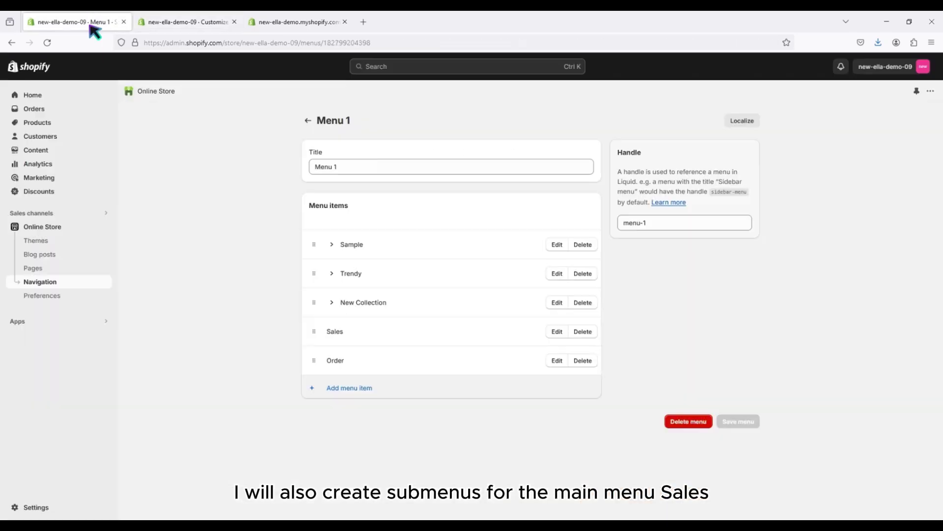
{"action": "left_click", "coordinate": [344, 386]}
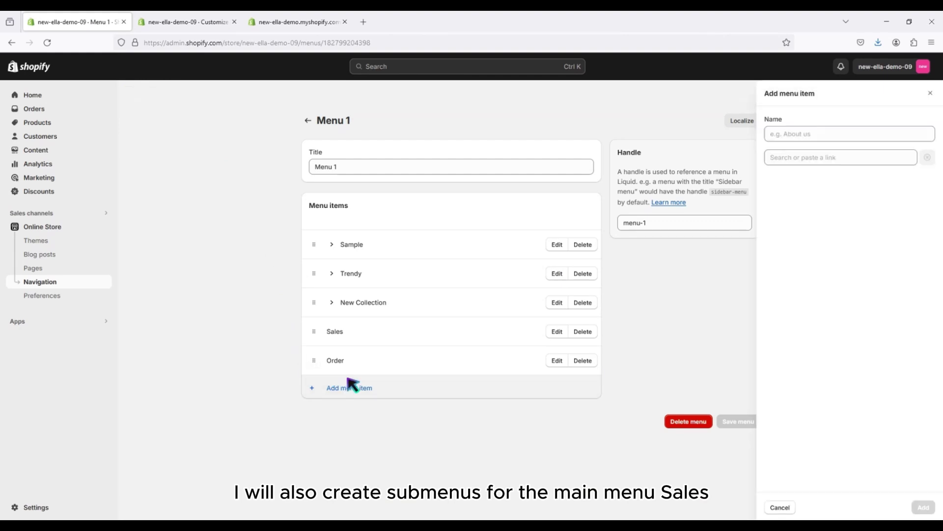
{"action": "type", "text": "Product 1"}
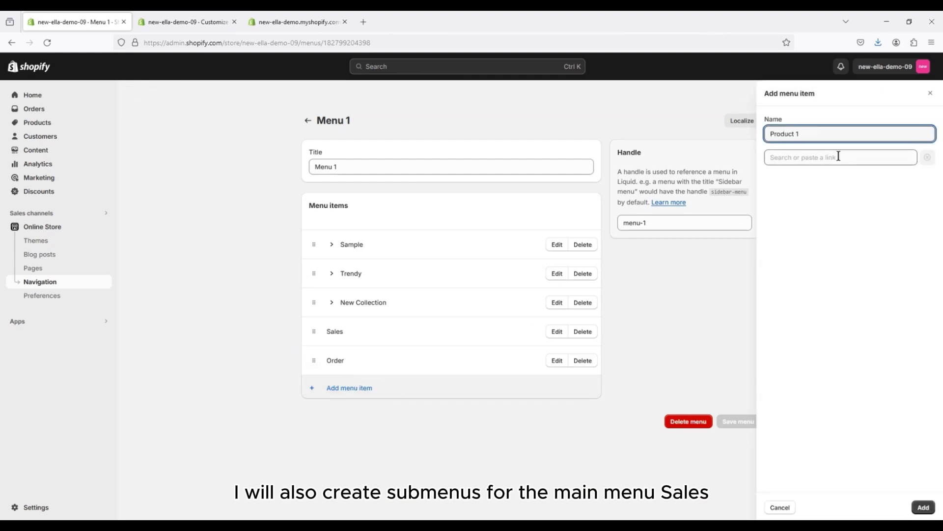
{"action": "left_click", "coordinate": [838, 156]}
{"action": "left_click", "coordinate": [839, 181]}
{"action": "left_click", "coordinate": [924, 506]}
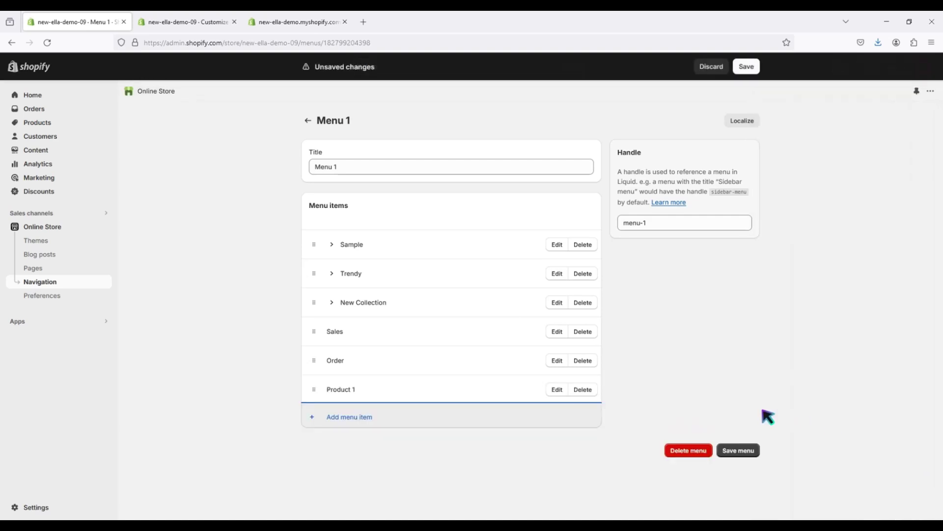
{"action": "left_click_drag", "start_coordinate": [317, 391], "coordinate": [328, 344]}
Add Product 2 under Sales, linked to the Home page, and save the menu.
{"action": "left_click", "coordinate": [384, 390]}
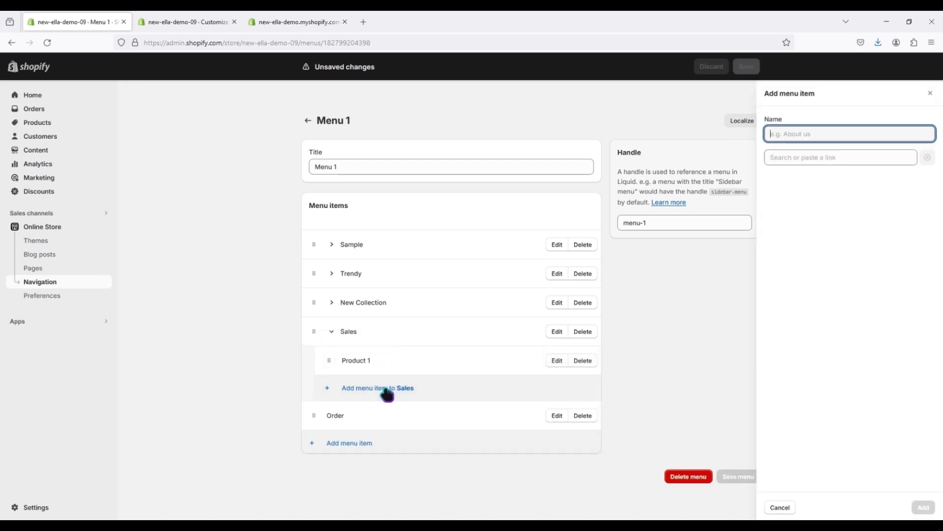
{"action": "type", "text": "Product 2"}
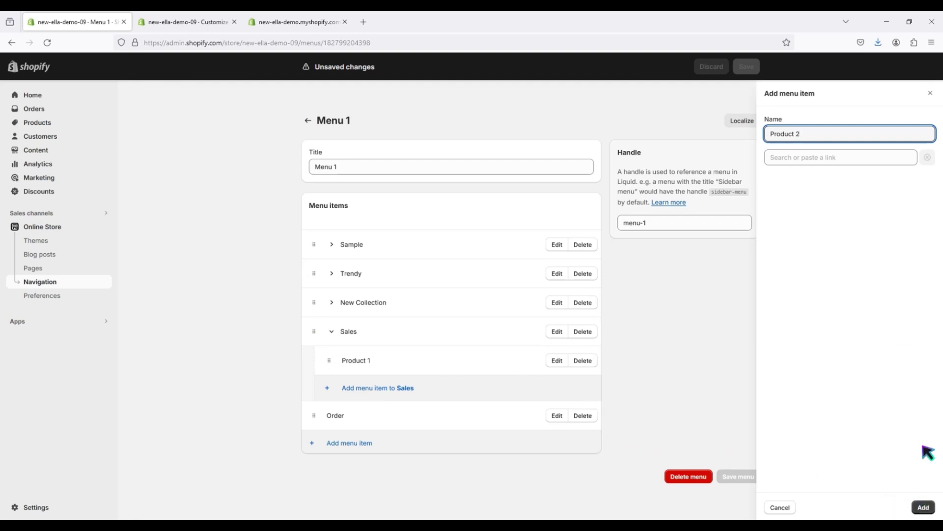
{"action": "left_click", "coordinate": [859, 161]}
{"action": "left_click", "coordinate": [857, 175]}
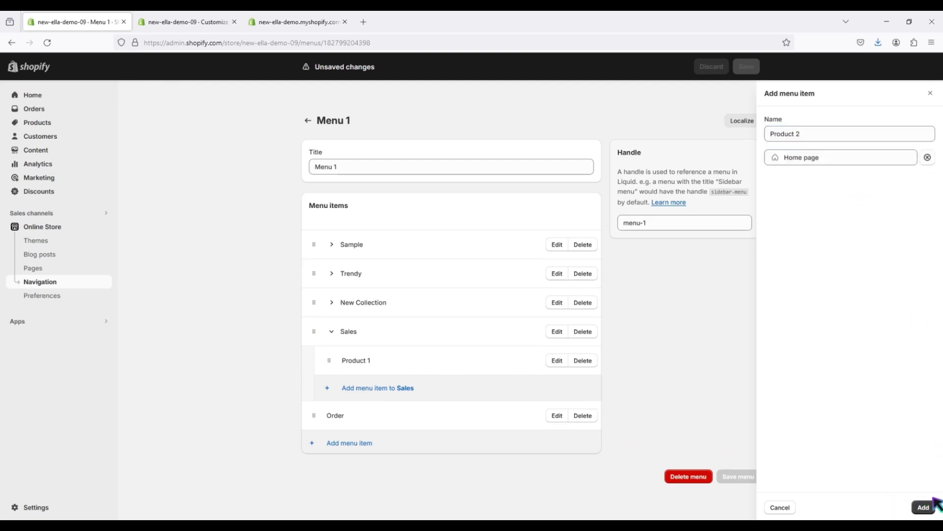
{"action": "left_click", "coordinate": [922, 507]}
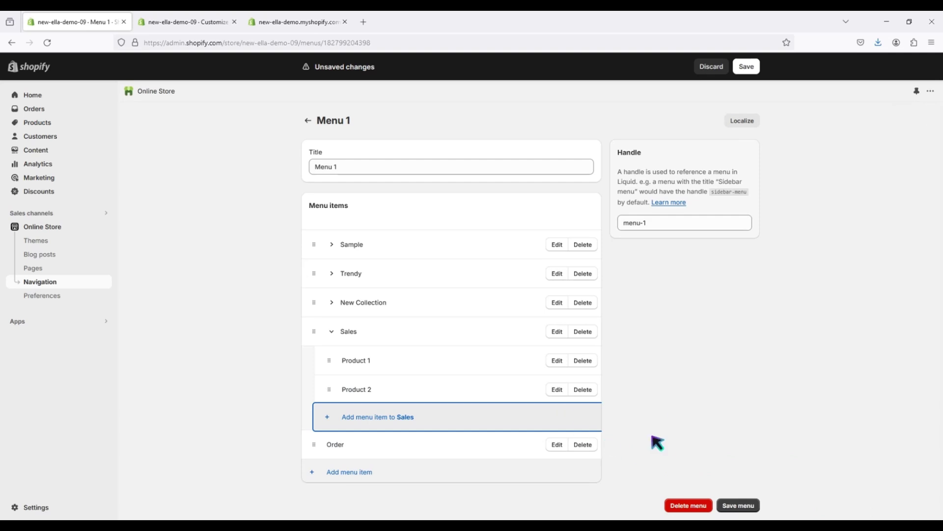
{"action": "left_click", "coordinate": [738, 504]}
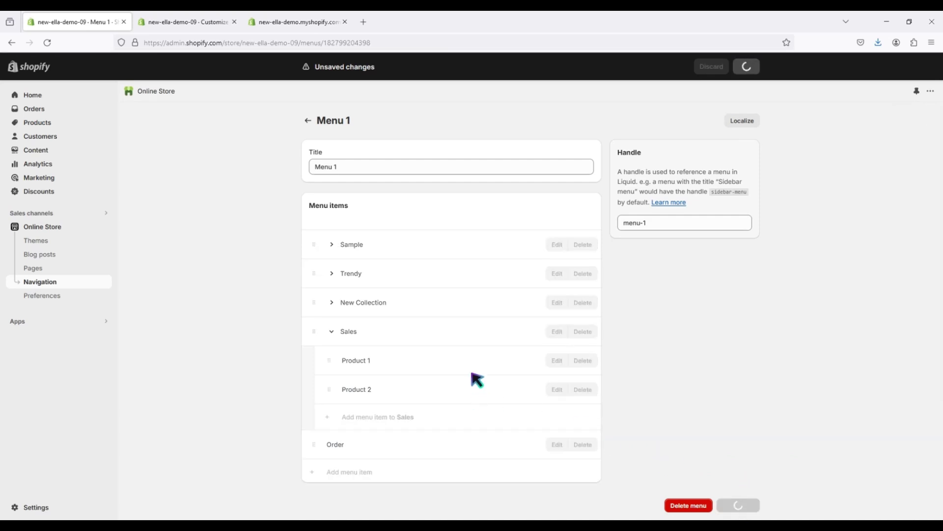
Change Mega Menu 4's Mega Menu Item from Catalog to Sales.
{"action": "left_click", "coordinate": [207, 23]}
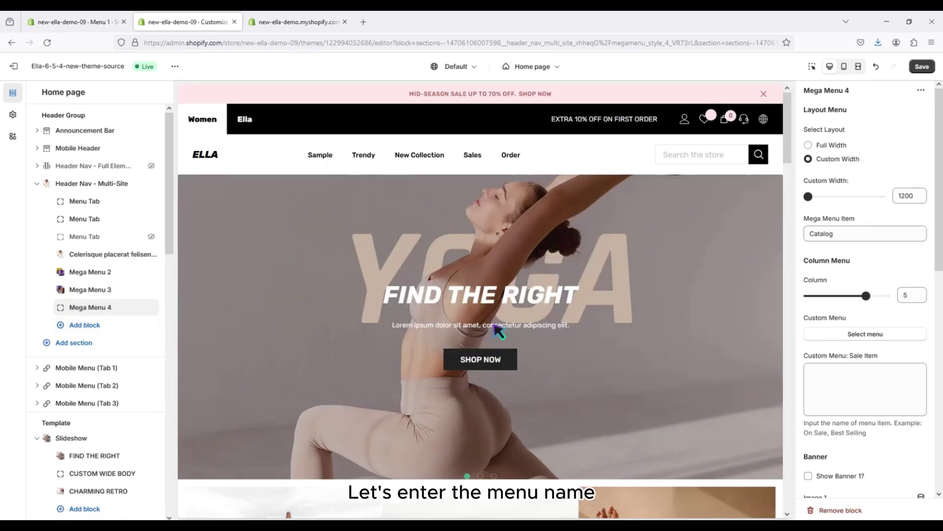
{"action": "left_click", "coordinate": [852, 232]}
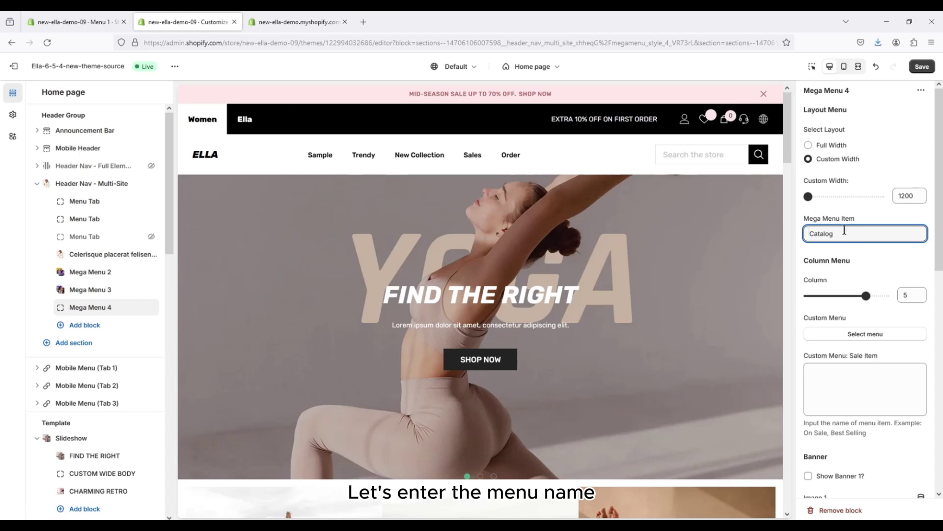
{"action": "key", "text": "BackSpace"}
{"action": "key", "text": "BackSpace"}
{"action": "key", "text": "BackSpace"}
{"action": "key", "text": "BackSpace"}
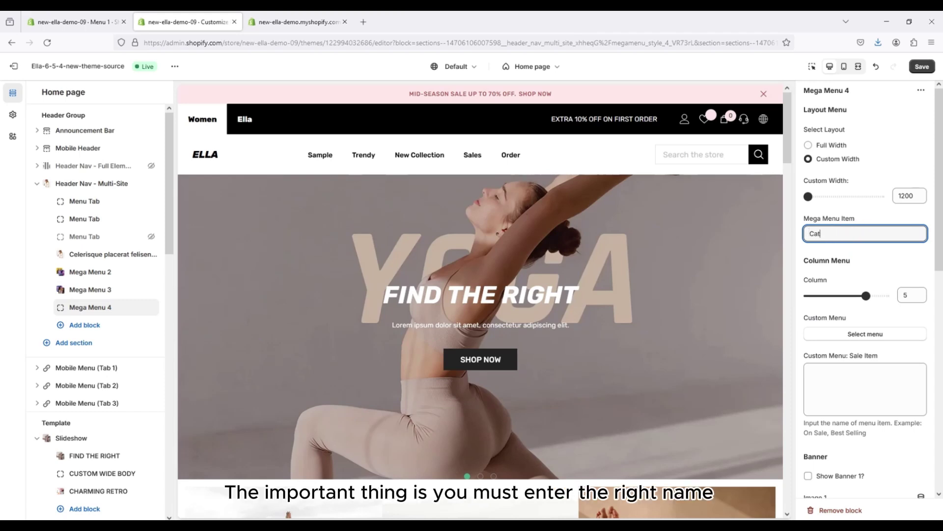
{"action": "type", "text": "Sales"}
Set Menu 1 as the custom menu and enter Sales as the sale item.
{"action": "left_click", "coordinate": [841, 334]}
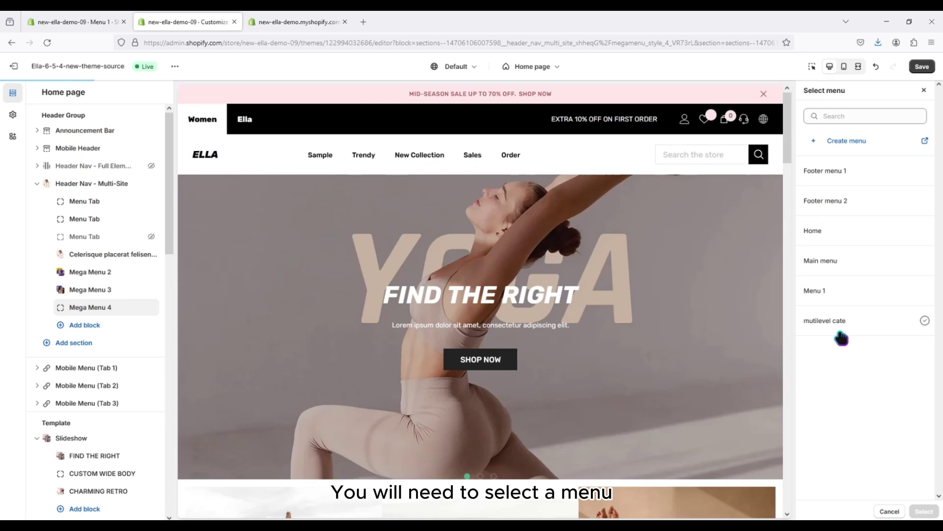
{"action": "left_click", "coordinate": [841, 294]}
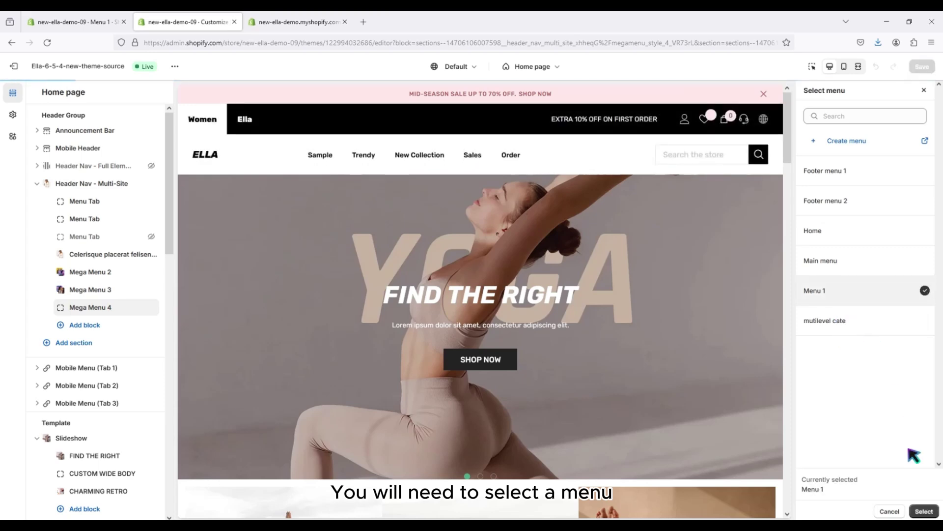
{"action": "left_click", "coordinate": [924, 511]}
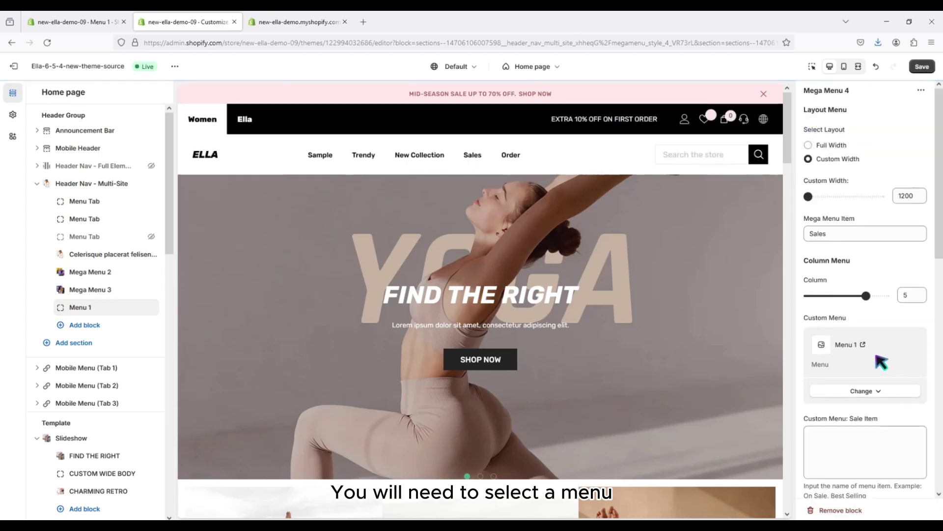
{"action": "scroll", "coordinate": [877, 334], "scroll_direction": "down", "scroll_amount": 3}
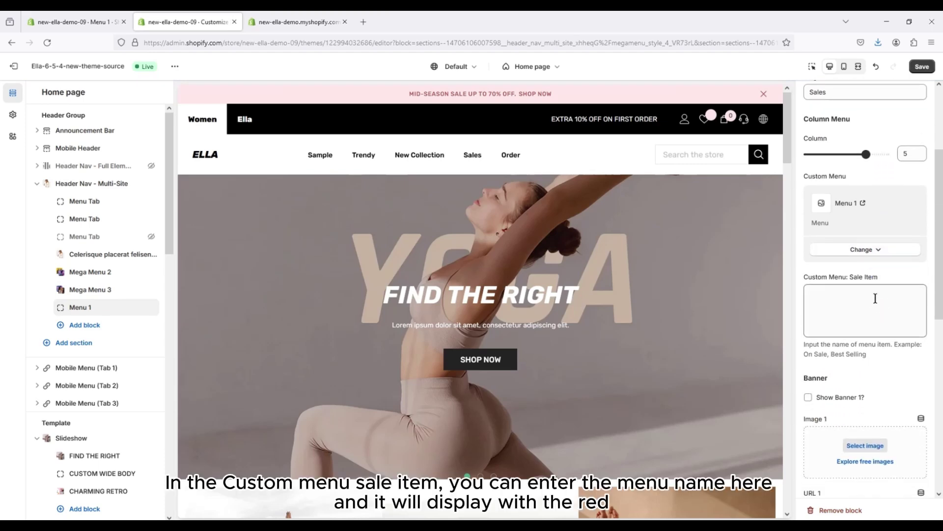
{"action": "left_click", "coordinate": [875, 298]}
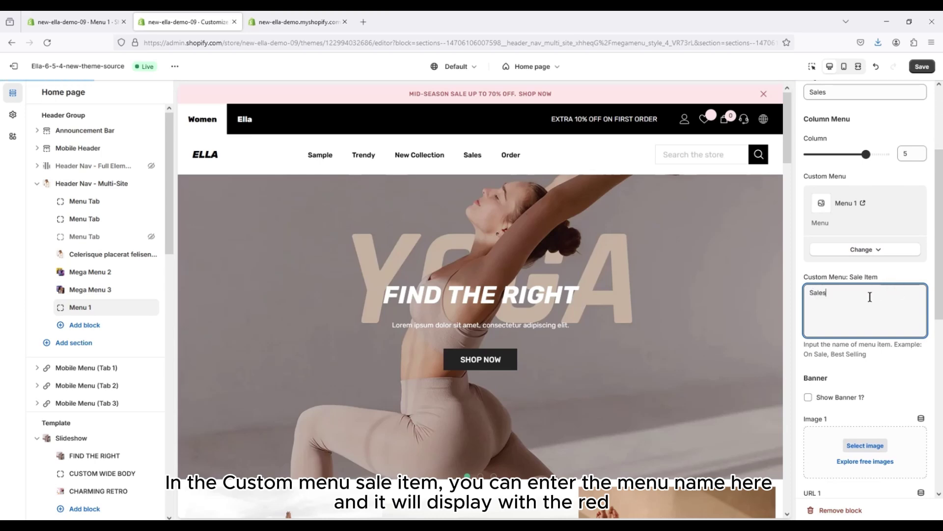
{"action": "scroll", "coordinate": [832, 285], "scroll_direction": "down", "scroll_amount": 3}
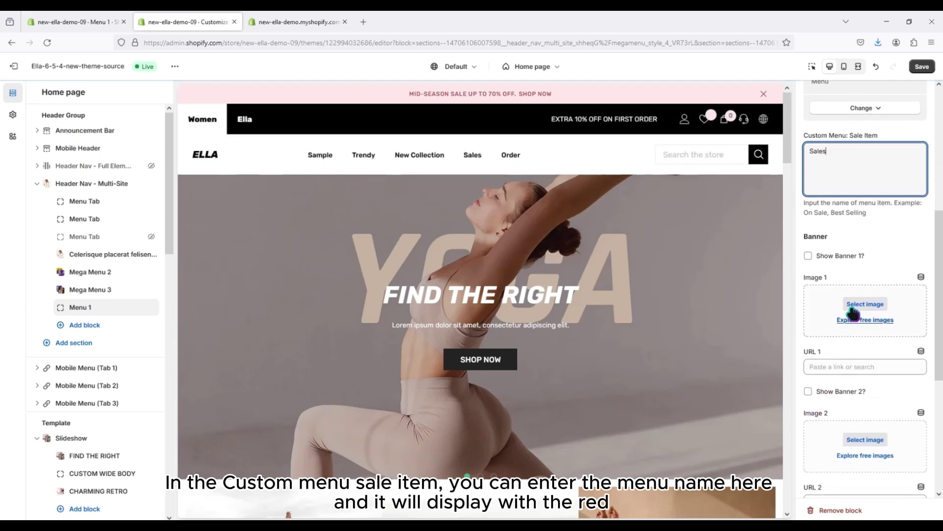
Show banner 1 in Mega Menu 4 with the valkyrio image.
{"action": "left_click", "coordinate": [834, 265]}
{"action": "scroll", "coordinate": [863, 295], "scroll_direction": "down", "scroll_amount": 2}
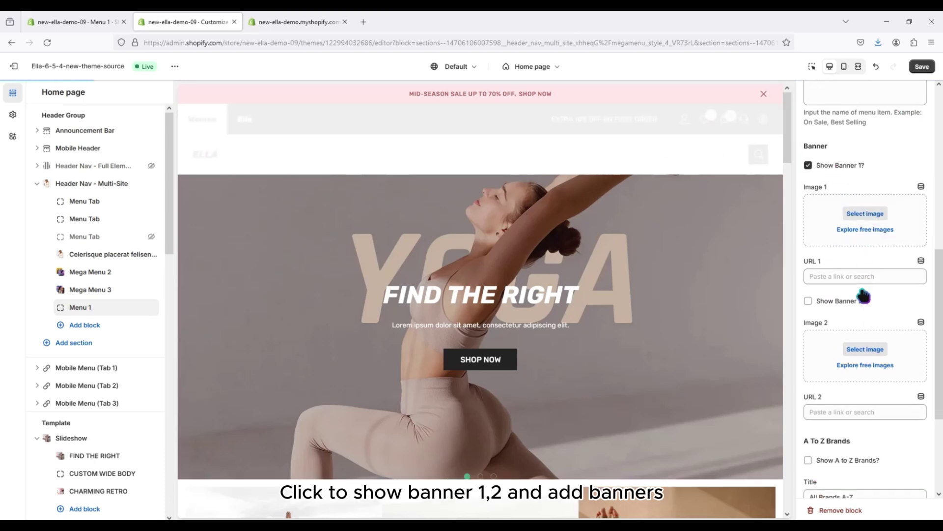
{"action": "left_click", "coordinate": [864, 213]}
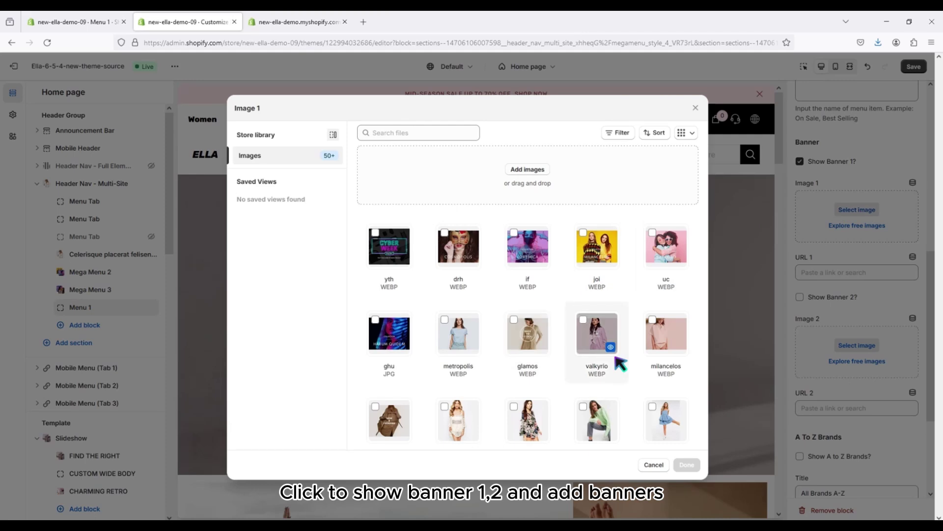
{"action": "scroll", "coordinate": [618, 363], "scroll_direction": "down", "scroll_amount": 2}
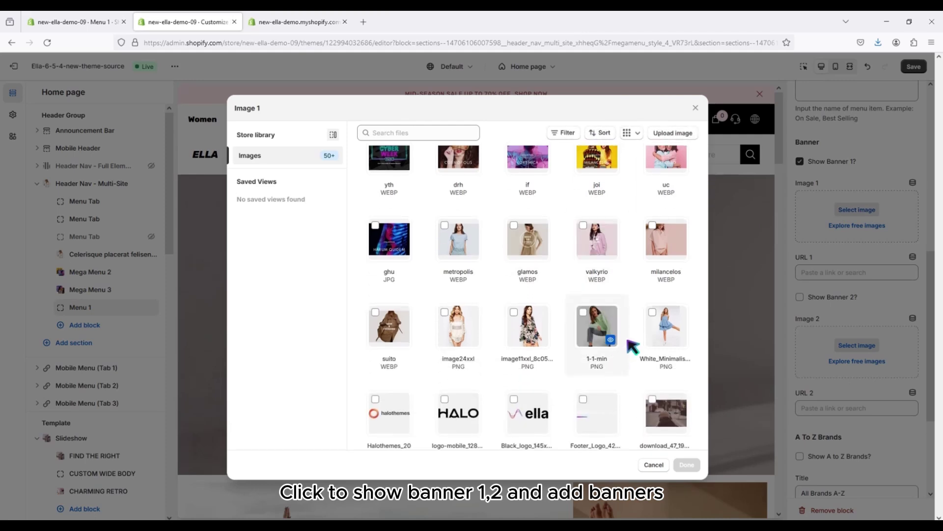
{"action": "scroll", "coordinate": [629, 341], "scroll_direction": "up", "scroll_amount": 2}
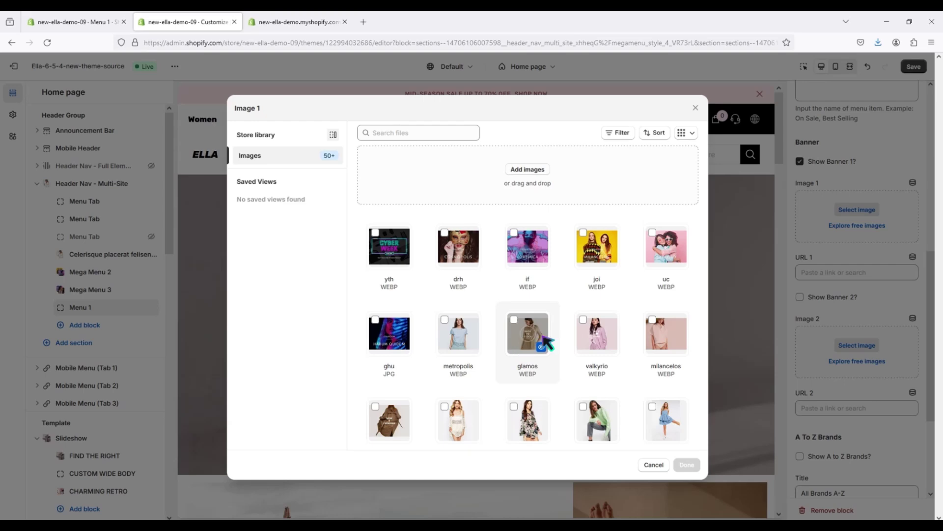
{"action": "double_click", "coordinate": [597, 333]}
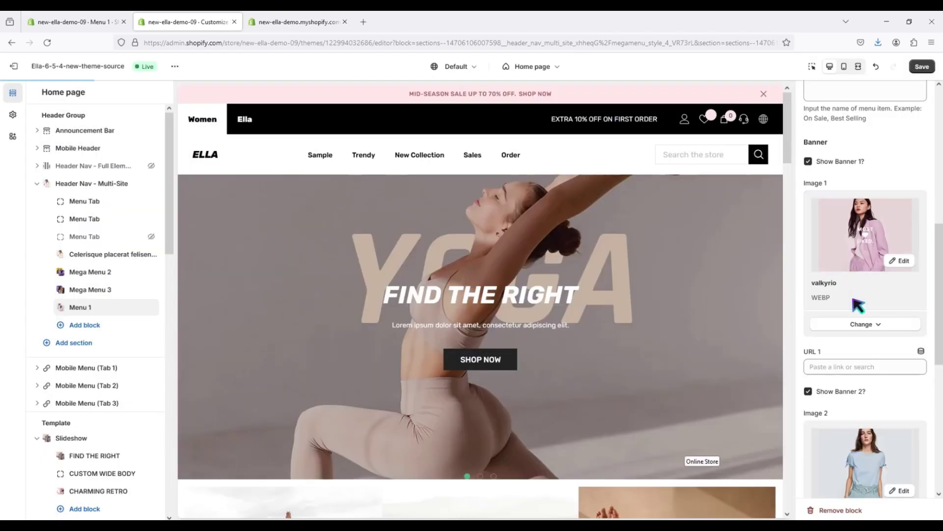
{"action": "scroll", "coordinate": [854, 314], "scroll_direction": "down", "scroll_amount": 5}
{"action": "scroll", "coordinate": [845, 334], "scroll_direction": "down", "scroll_amount": 2}
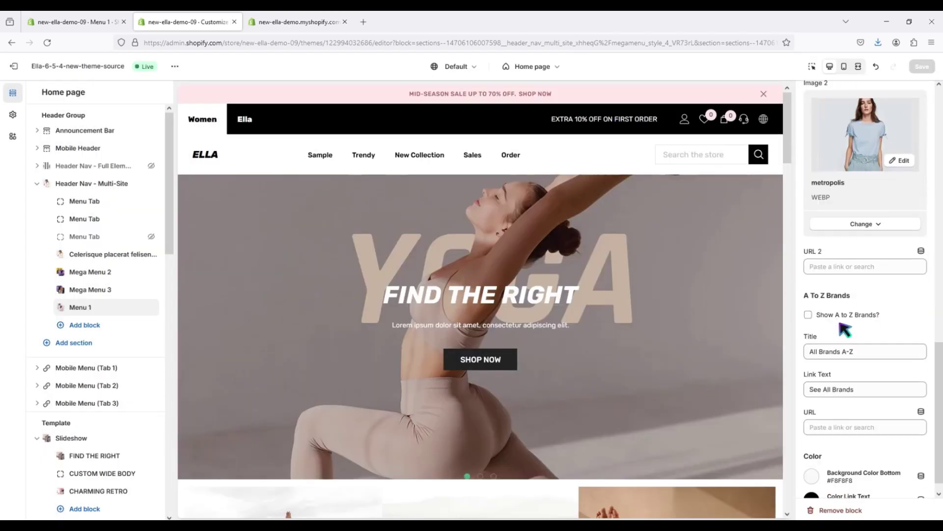
Show A to Z Brands, link it to All collections, and save the theme.
{"action": "left_click", "coordinate": [809, 314]}
{"action": "scroll", "coordinate": [829, 344], "scroll_direction": "down", "scroll_amount": 1}
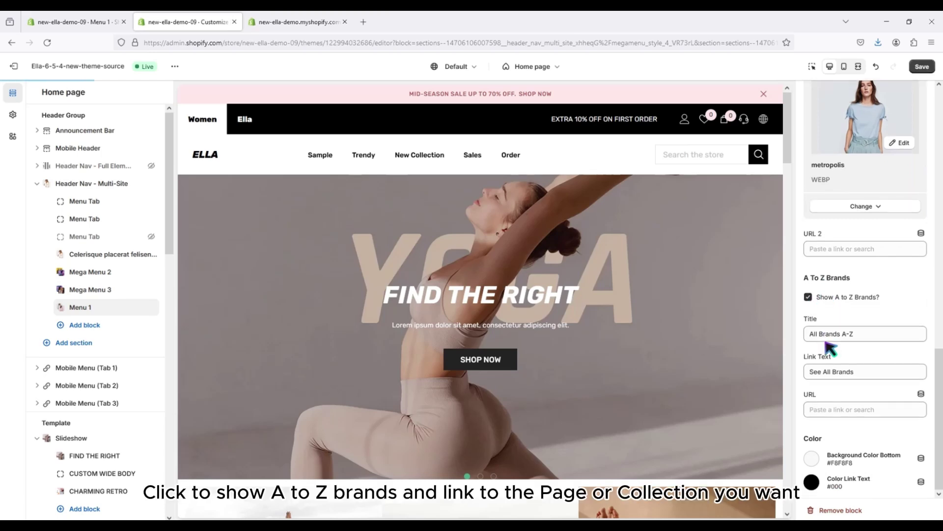
{"action": "left_click", "coordinate": [825, 408]}
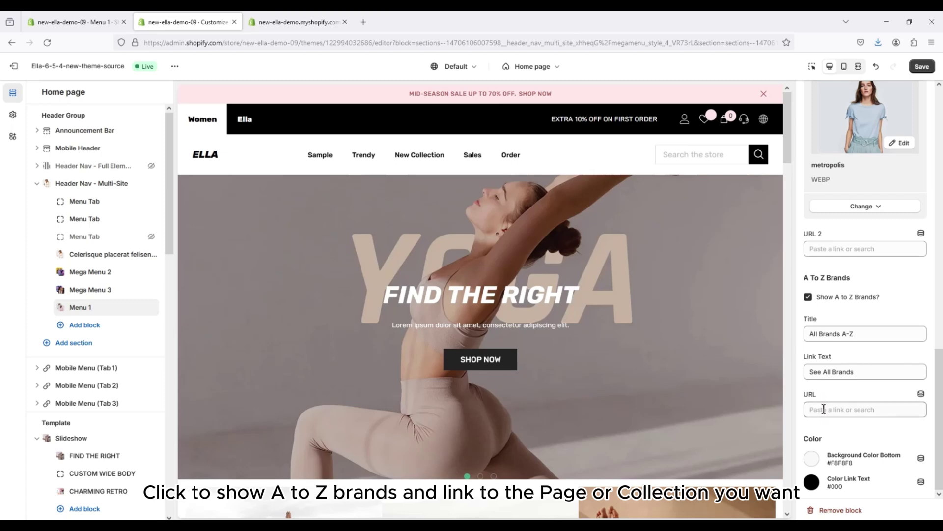
{"action": "left_click", "coordinate": [849, 294]}
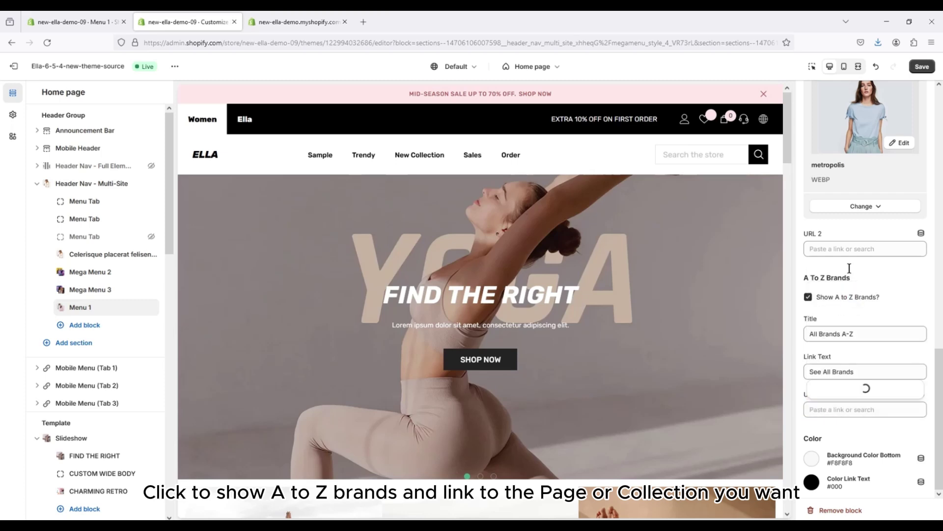
{"action": "left_click", "coordinate": [849, 252]}
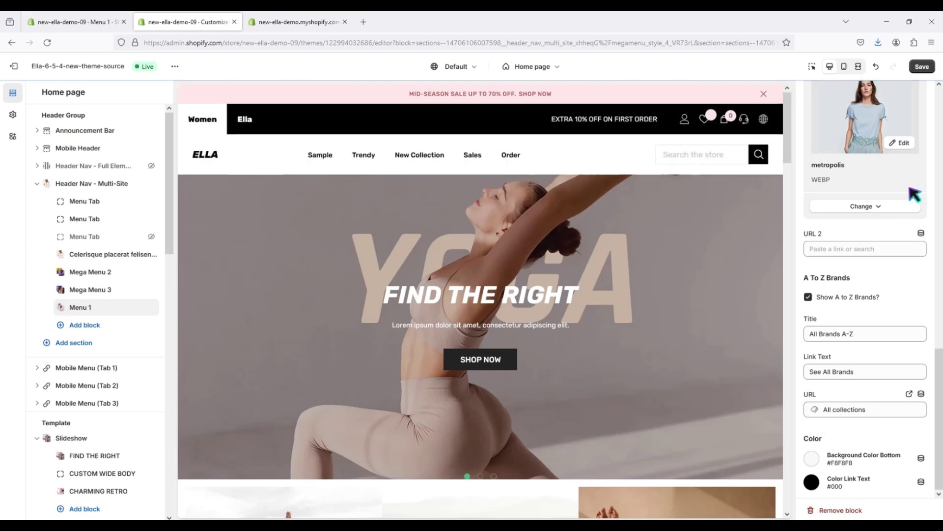
{"action": "left_click", "coordinate": [922, 66]}
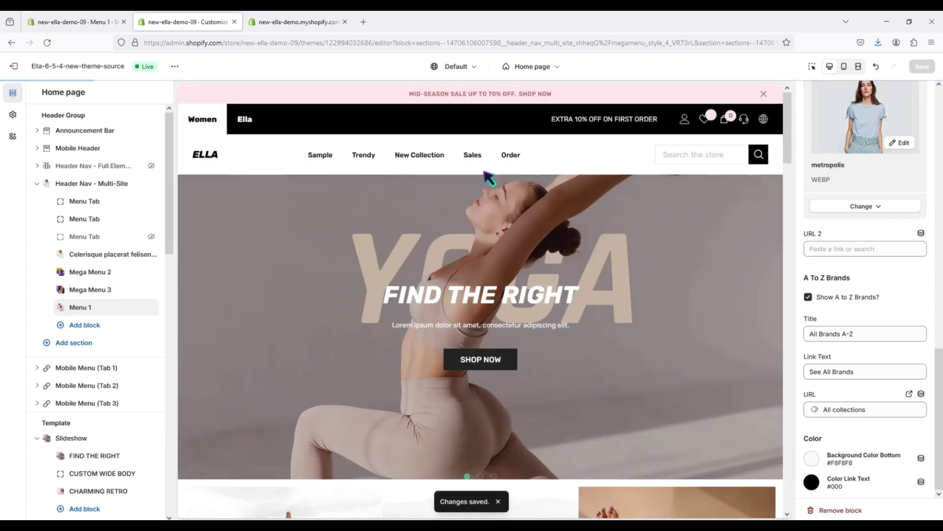
Preview the Sales and New Collection menus, then list the header nav's addable theme blocks.
{"action": "mouse_move", "coordinate": [472, 164]}
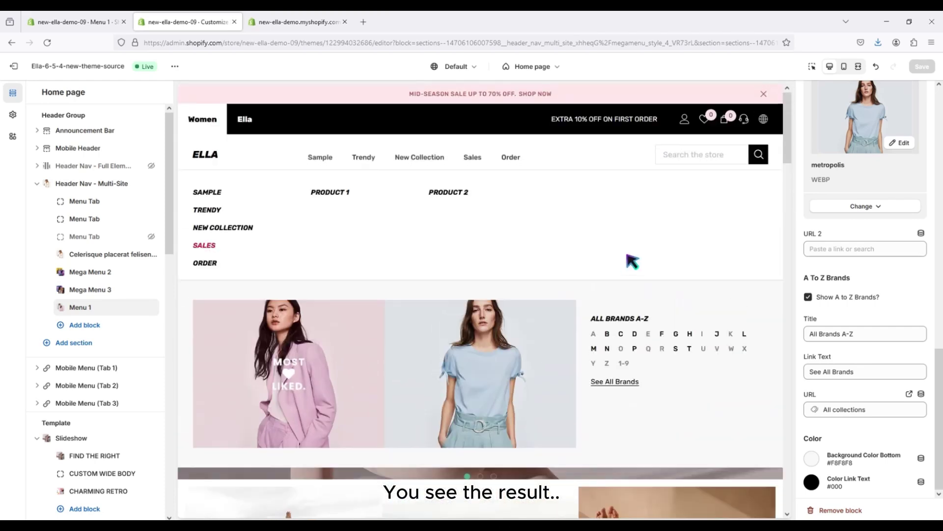
{"action": "mouse_move", "coordinate": [417, 157]}
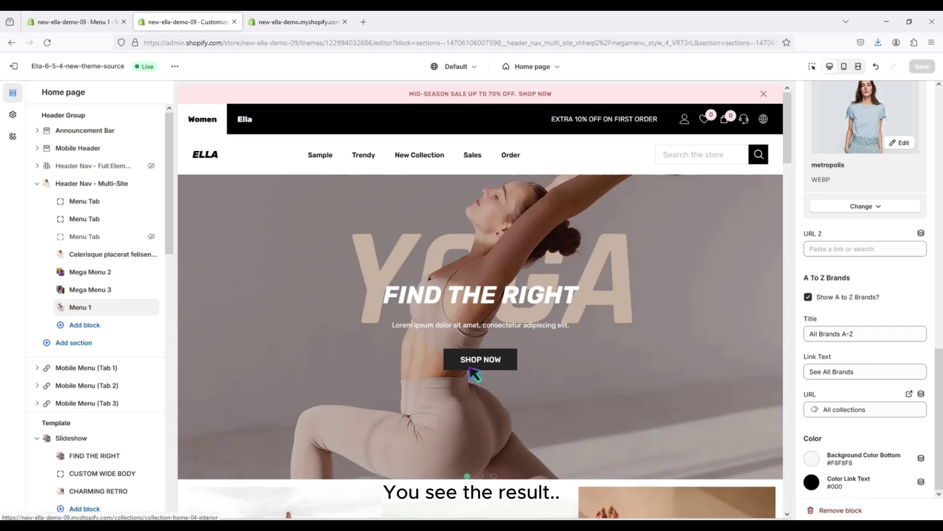
{"action": "scroll", "coordinate": [845, 296], "scroll_direction": "up", "scroll_amount": 15}
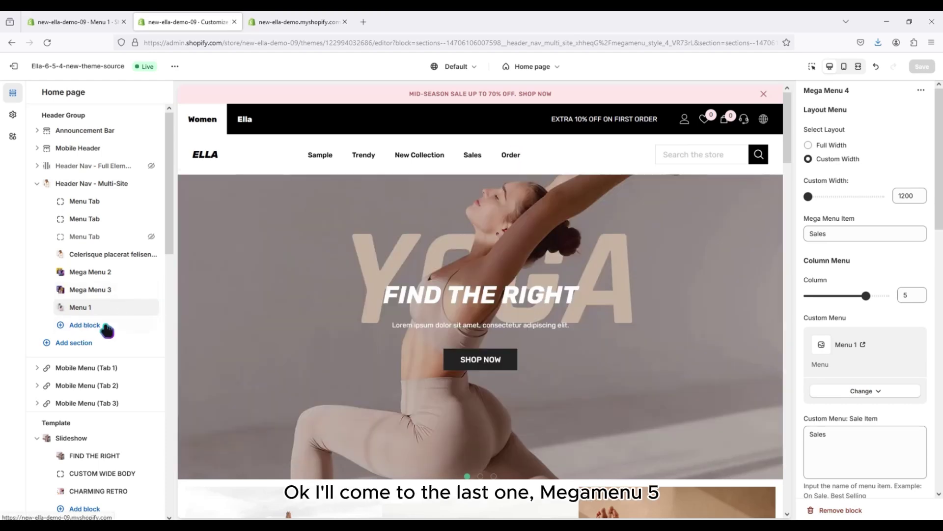
{"action": "left_click", "coordinate": [100, 326]}
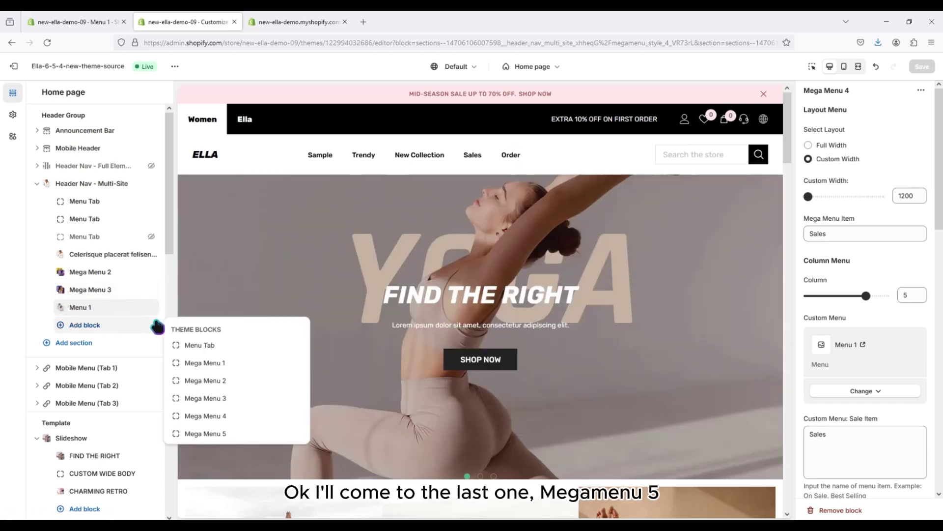
Add a Mega Menu 5 block to the header nav and return to the Menu 1 navigation page.
{"action": "left_click", "coordinate": [226, 435]}
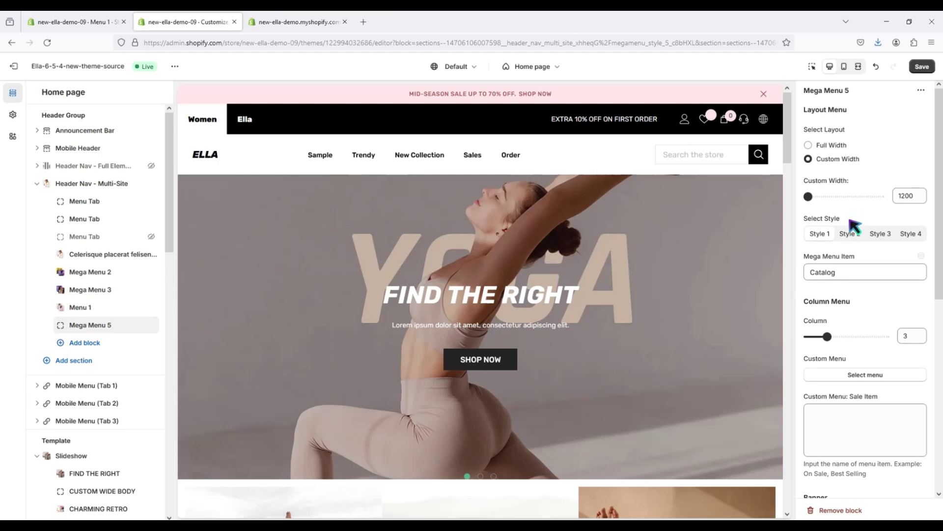
{"action": "left_click", "coordinate": [95, 19]}
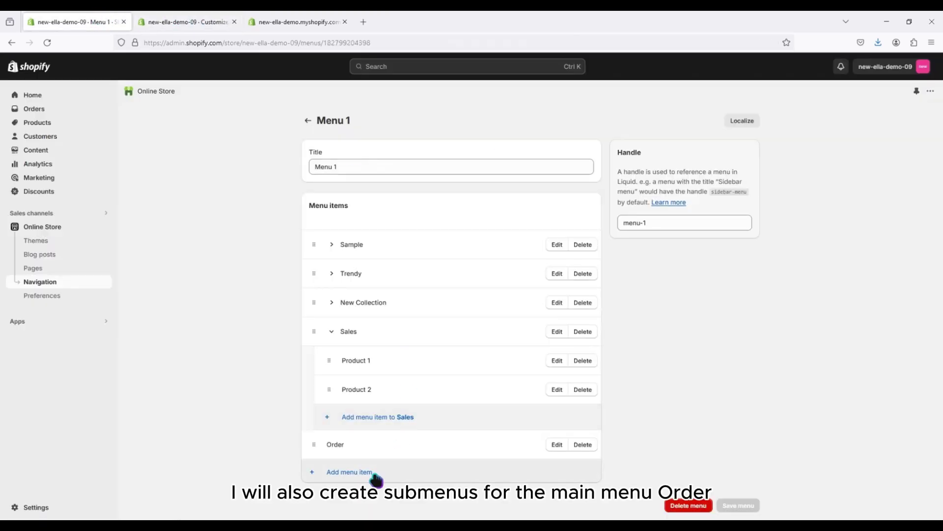
Add Vietnam and US items under Order, each linked to the Home page.
{"action": "left_click", "coordinate": [349, 471]}
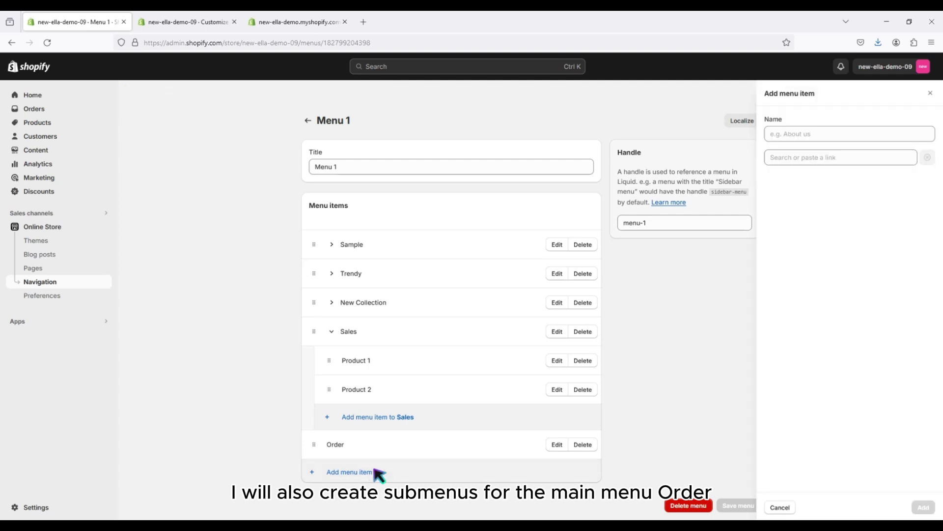
{"action": "type", "text": "Vie"}
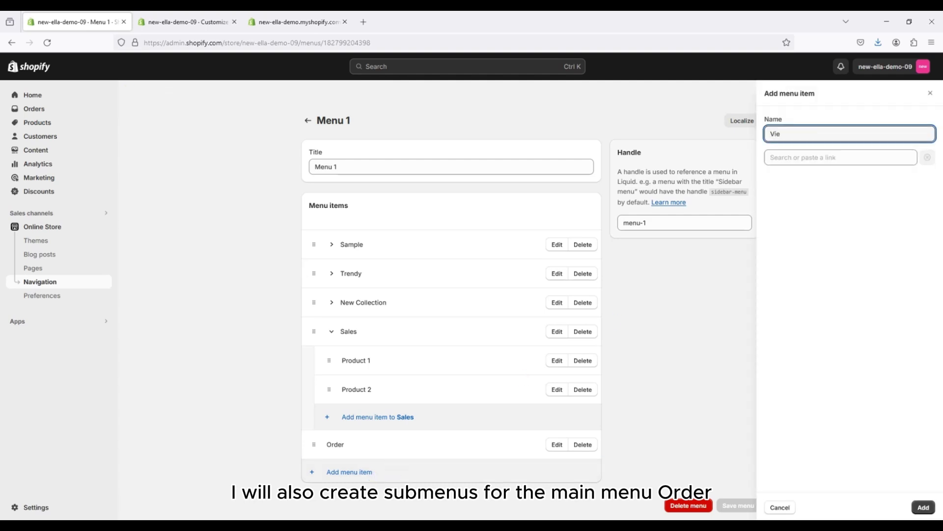
{"action": "type", "text": "tnam"}
{"action": "left_click", "coordinate": [867, 157]}
{"action": "left_click", "coordinate": [810, 177]}
{"action": "left_click", "coordinate": [923, 507]}
{"action": "left_click_drag", "start_coordinate": [309, 445], "coordinate": [338, 462]}
{"action": "scroll", "coordinate": [329, 455], "scroll_direction": "down", "scroll_amount": 1}
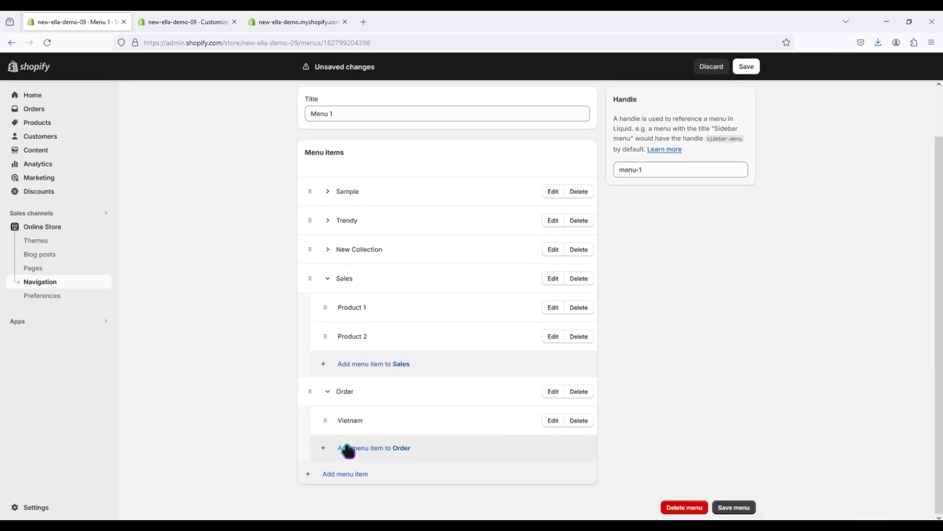
{"action": "left_click", "coordinate": [327, 447]}
{"action": "type", "text": "US"}
{"action": "left_click", "coordinate": [786, 157]}
{"action": "left_click", "coordinate": [791, 177]}
{"action": "left_click", "coordinate": [914, 508]}
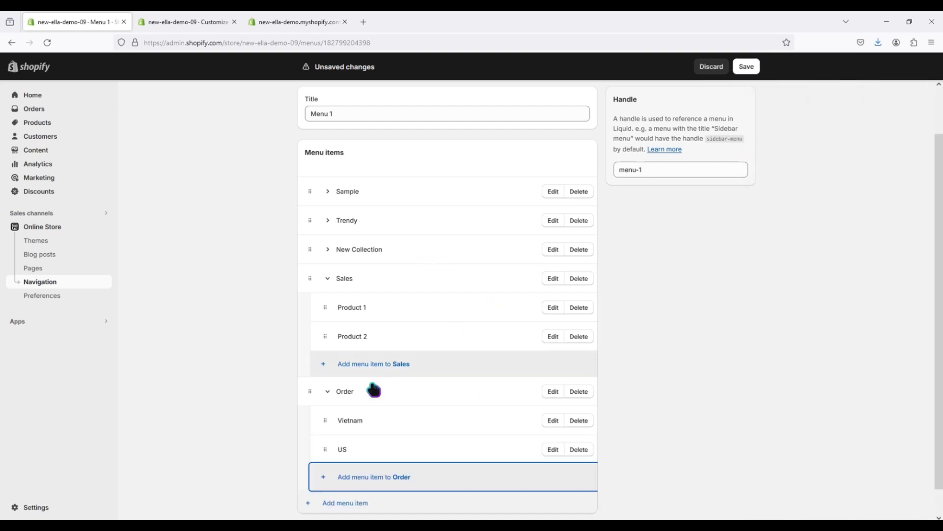
Add Order 1, Order 2 and Order 3 under Vietnam, each linked to the Home page.
{"action": "scroll", "coordinate": [410, 363], "scroll_direction": "down", "scroll_amount": 1}
{"action": "left_click", "coordinate": [370, 448]}
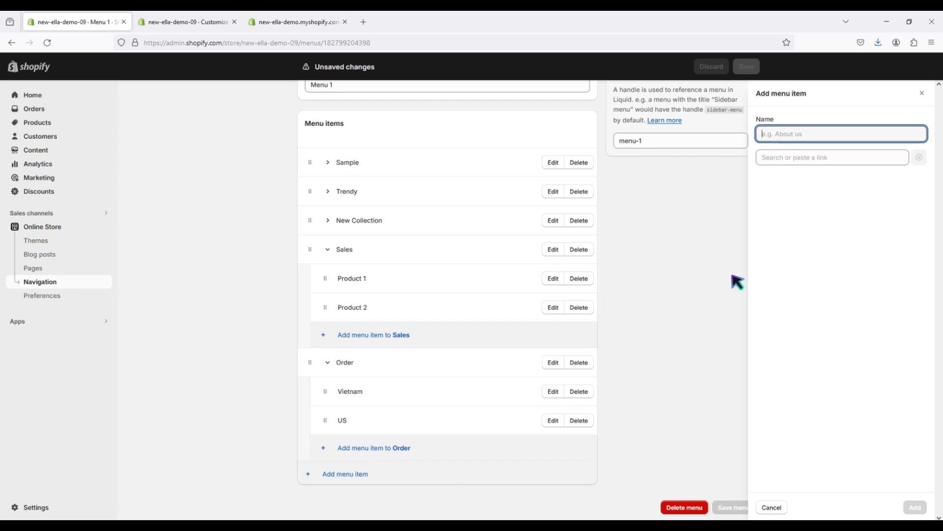
{"action": "type", "text": "Order 1"}
{"action": "left_click", "coordinate": [811, 157]}
{"action": "left_click", "coordinate": [791, 177]}
{"action": "left_click", "coordinate": [915, 507]}
{"action": "left_click_drag", "start_coordinate": [325, 448], "coordinate": [357, 403]}
{"action": "left_click", "coordinate": [379, 448]}
{"action": "type", "text": "o"}
{"action": "key", "text": "BackSpace"}
{"action": "type", "text": "O"}
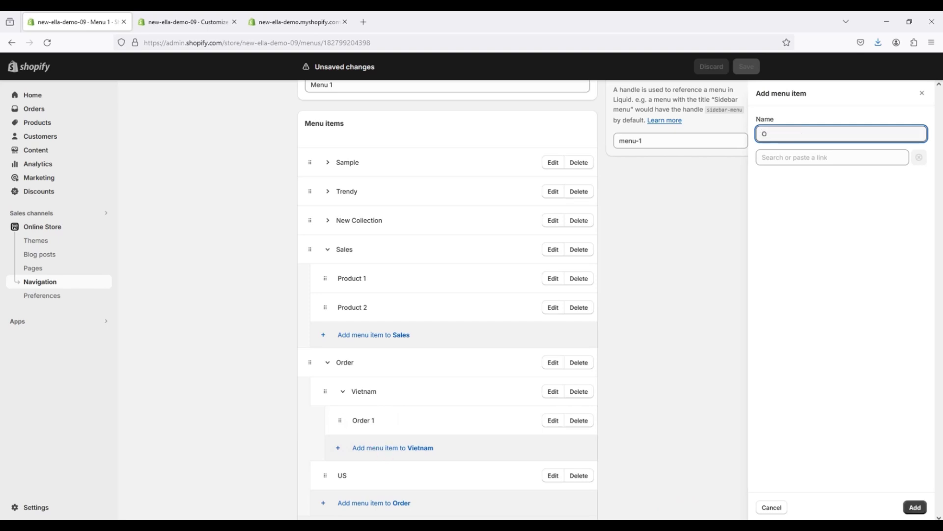
{"action": "left_click", "coordinate": [804, 156]}
{"action": "left_click", "coordinate": [791, 177]}
{"action": "left_click", "coordinate": [915, 507]}
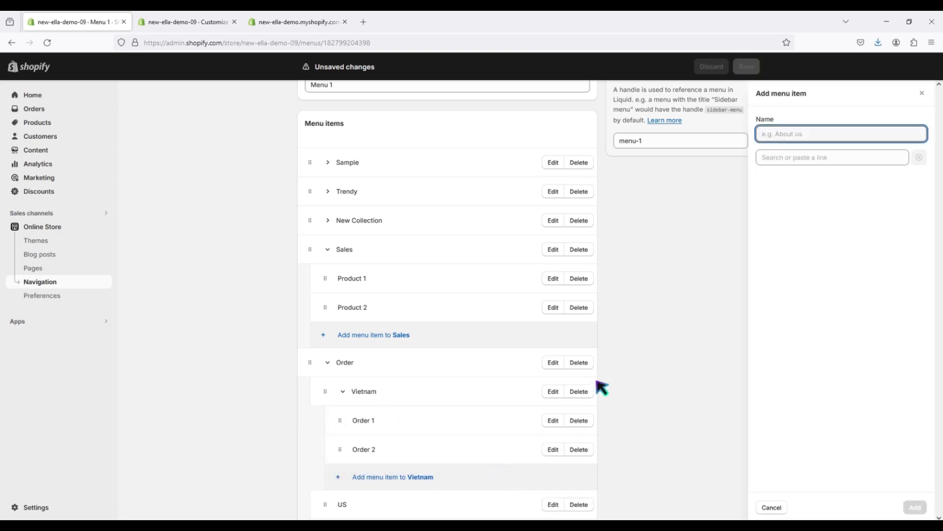
{"action": "type", "text": "Order 3"}
{"action": "left_click", "coordinate": [796, 157]}
{"action": "left_click", "coordinate": [791, 176]}
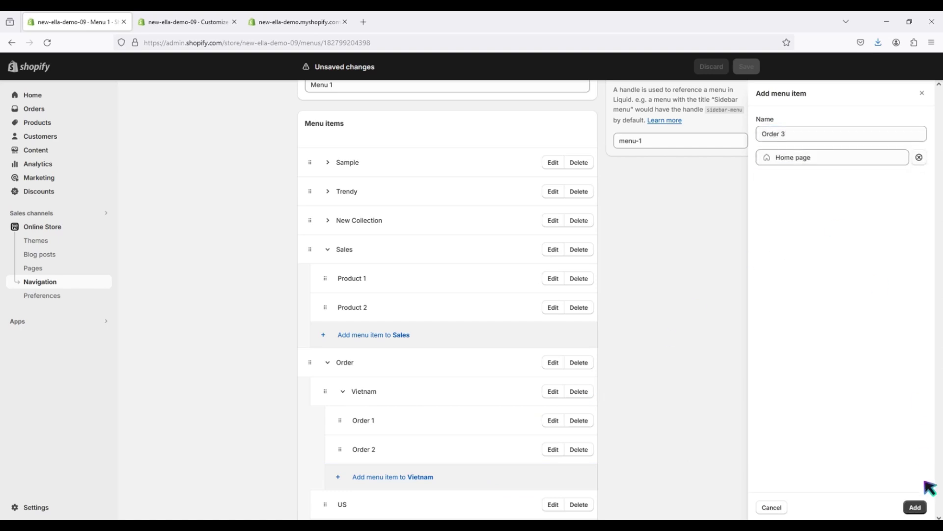
{"action": "left_click", "coordinate": [915, 507]}
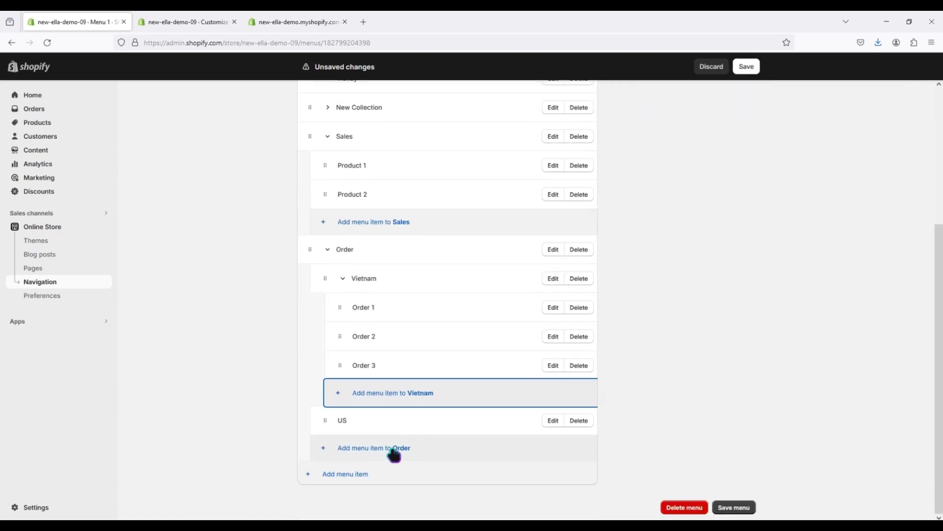
Add Order 4, Order 5 and Order 6 under US, each linked to the Home page.
{"action": "left_click", "coordinate": [393, 450]}
{"action": "type", "text": "Order"}
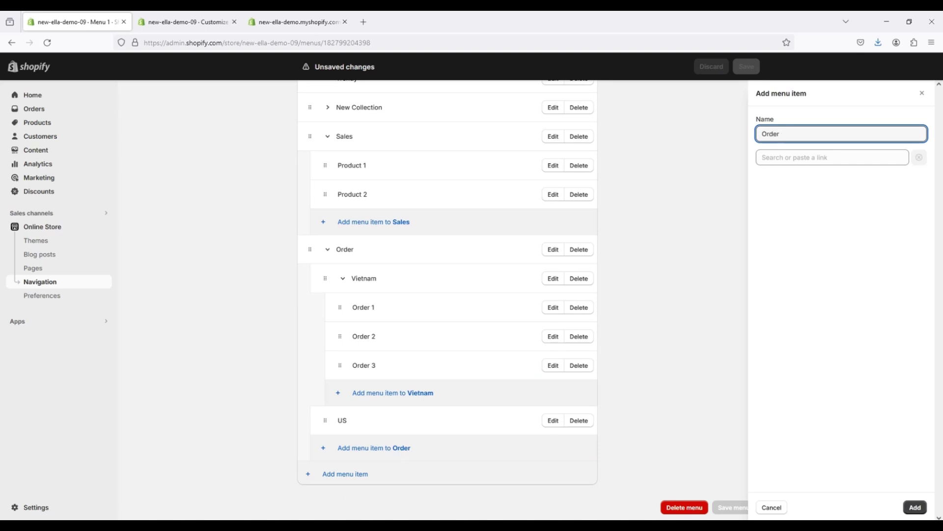
{"action": "type", "text": " 4"}
{"action": "left_click", "coordinate": [796, 158]}
{"action": "left_click", "coordinate": [794, 176]}
{"action": "left_click", "coordinate": [915, 507]}
{"action": "left_click", "coordinate": [349, 476]}
{"action": "left_click_drag", "start_coordinate": [325, 449], "coordinate": [334, 435]}
{"action": "left_click", "coordinate": [362, 478]}
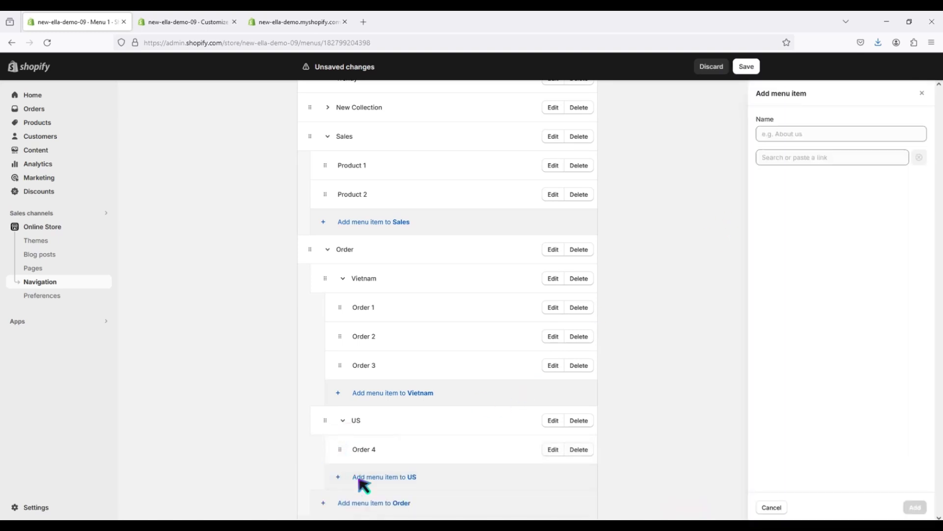
{"action": "type", "text": "orde"}
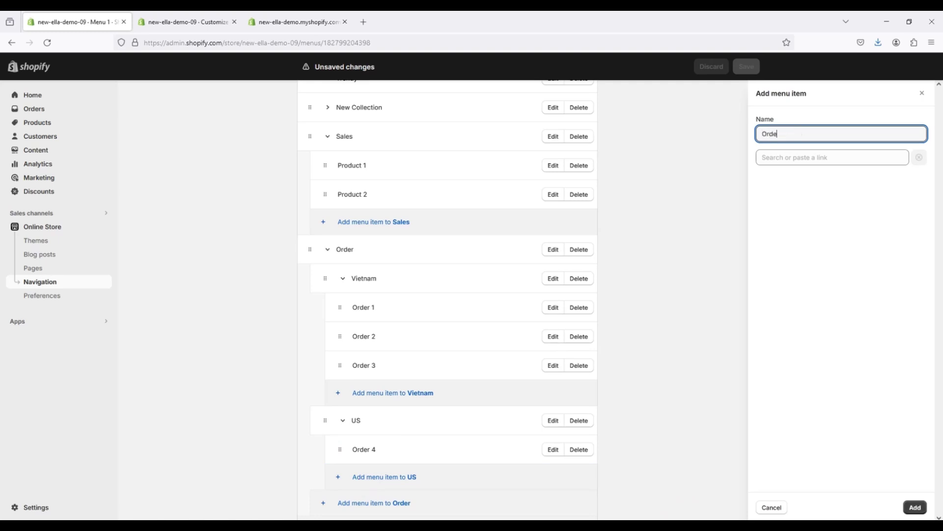
{"action": "left_click", "coordinate": [800, 157]}
{"action": "left_click", "coordinate": [803, 178]}
{"action": "left_click", "coordinate": [915, 507]}
{"action": "type", "text": "O"}
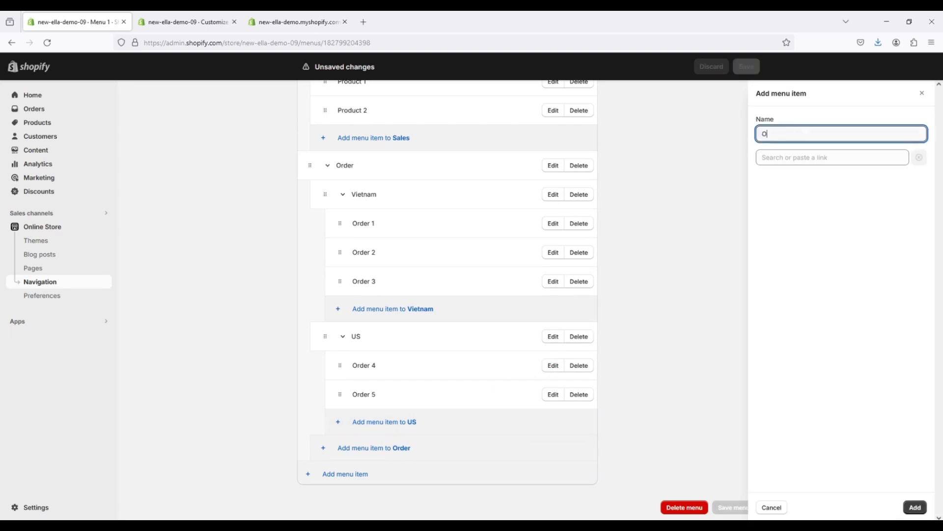
{"action": "type", "text": "rder 6"}
{"action": "left_click", "coordinate": [794, 156]}
{"action": "left_click", "coordinate": [808, 178]}
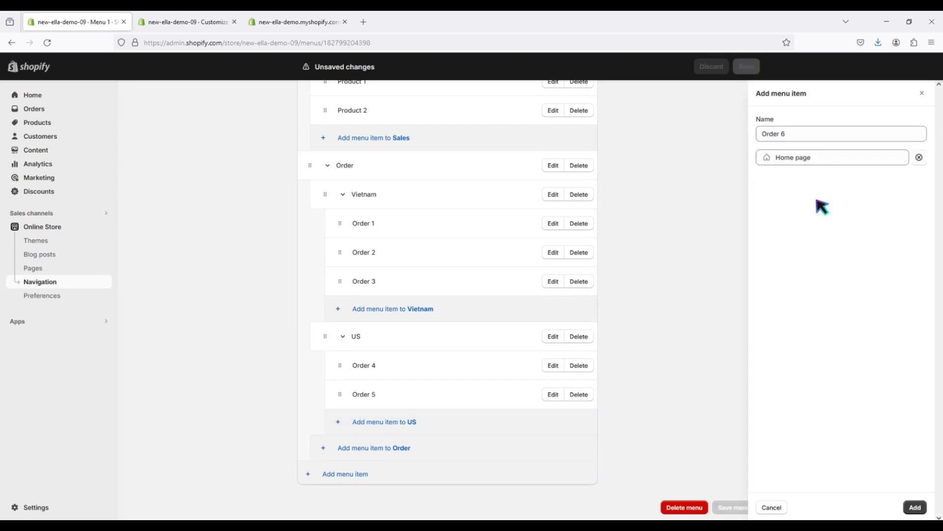
{"action": "left_click", "coordinate": [913, 507]}
Save Menu 1 and go back to the theme editor.
{"action": "left_click", "coordinate": [734, 507]}
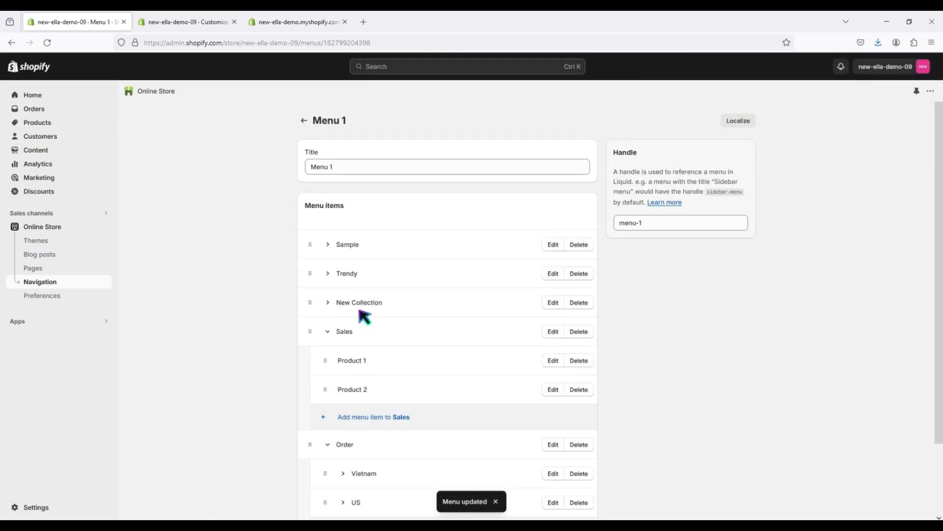
{"action": "scroll", "coordinate": [309, 298], "scroll_direction": "down", "scroll_amount": 2}
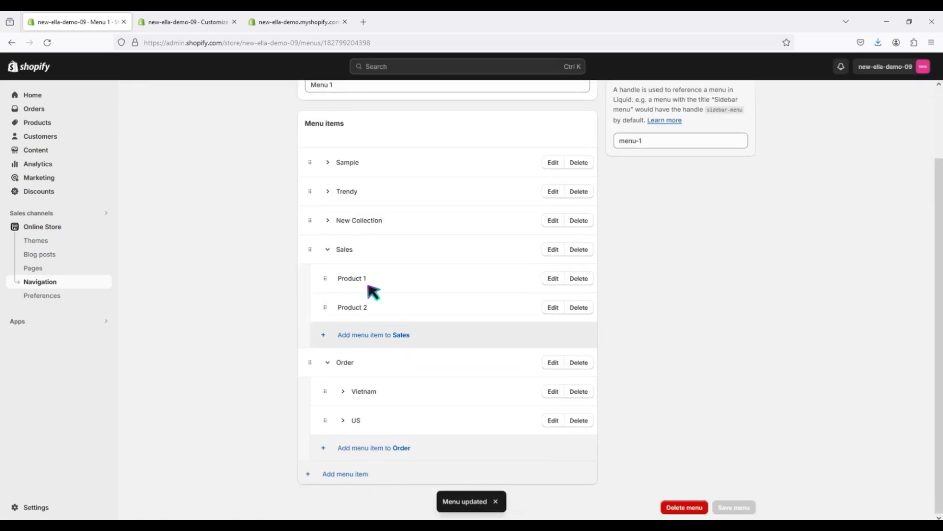
{"action": "left_click", "coordinate": [191, 22]}
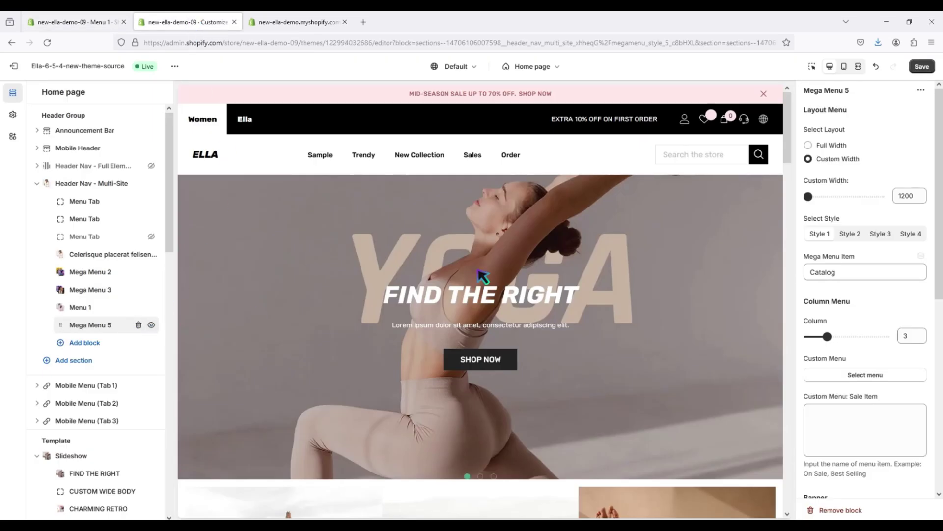
Rename the Mega Menu 5 item from Catalog to Order.
{"action": "left_click", "coordinate": [858, 275]}
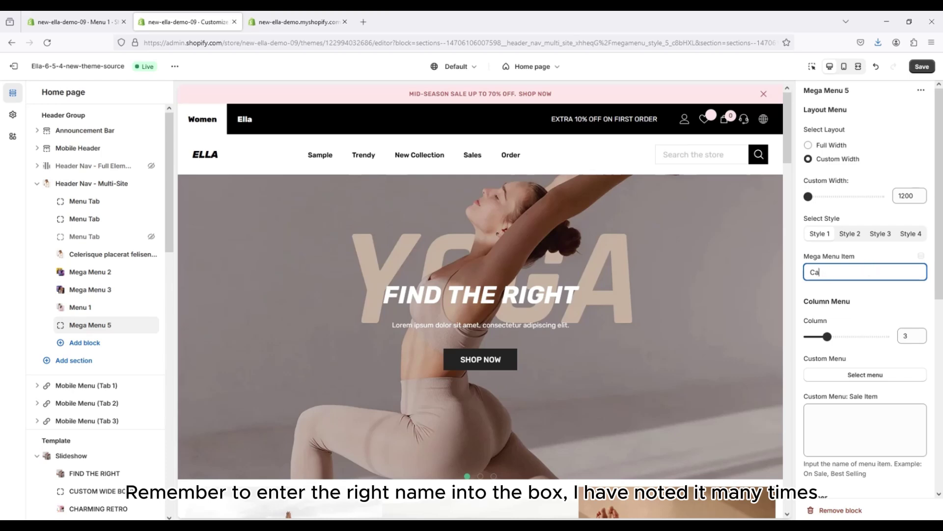
{"action": "key", "text": "BackSpace"}
{"action": "key", "text": "BackSpace"}
{"action": "type", "text": "Orr"}
{"action": "key", "text": "BackSpace"}
{"action": "type", "text": "der"}
{"action": "left_click", "coordinate": [816, 310]}
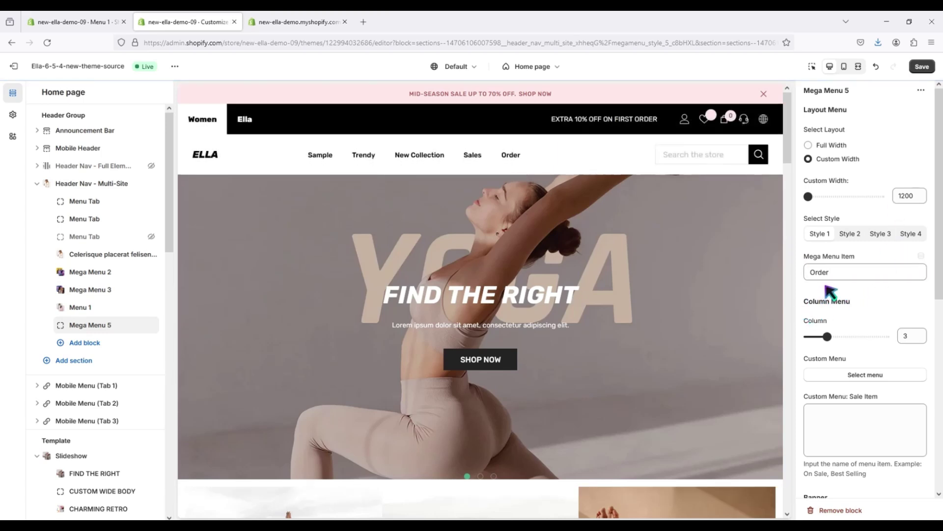
Set the mega menu's Custom Menu to Menu 1.
{"action": "scroll", "coordinate": [831, 289], "scroll_direction": "down", "scroll_amount": 2}
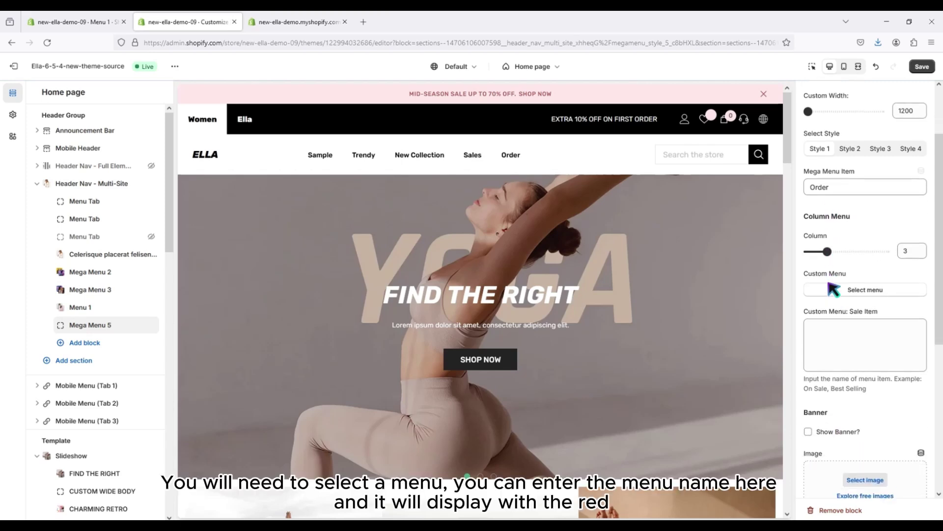
{"action": "left_click", "coordinate": [863, 281]}
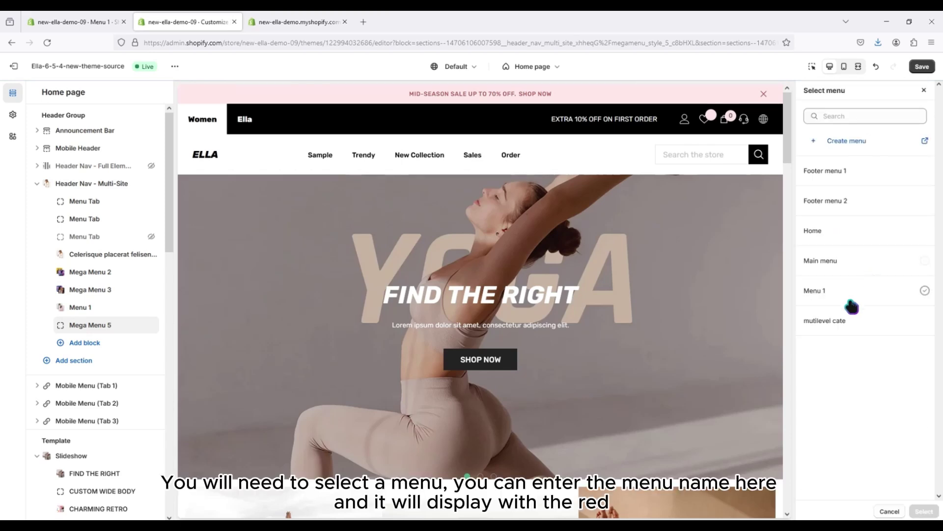
{"action": "left_click", "coordinate": [859, 299]}
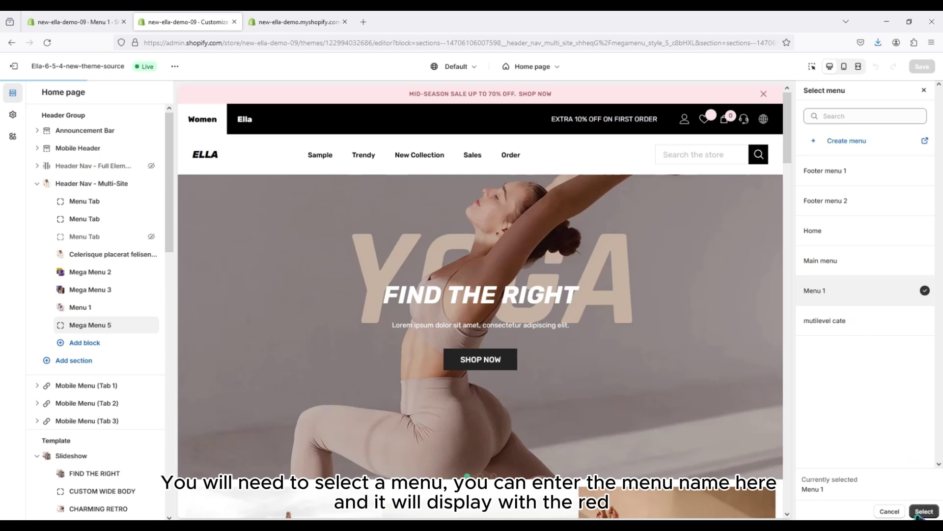
{"action": "left_click", "coordinate": [922, 512]}
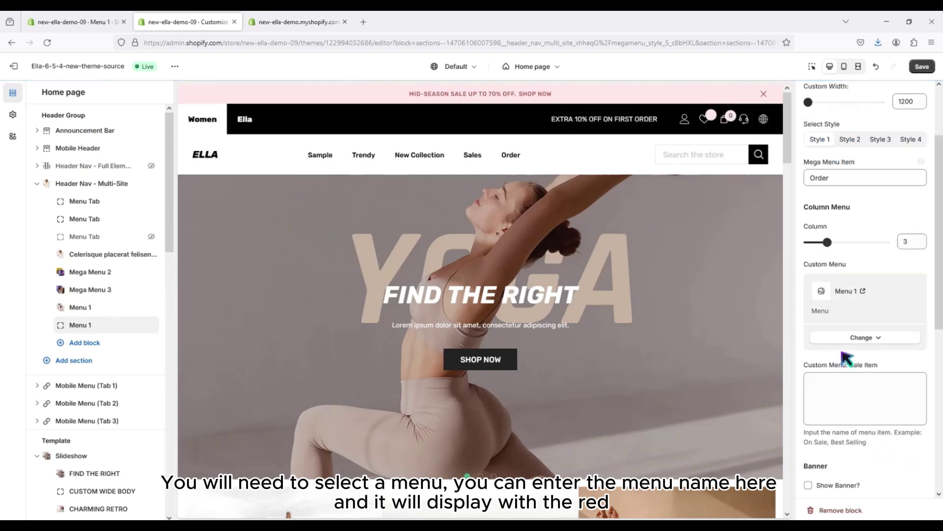
Turn on Show Banner? for the Order mega menu.
{"action": "scroll", "coordinate": [845, 358], "scroll_direction": "down", "scroll_amount": 1}
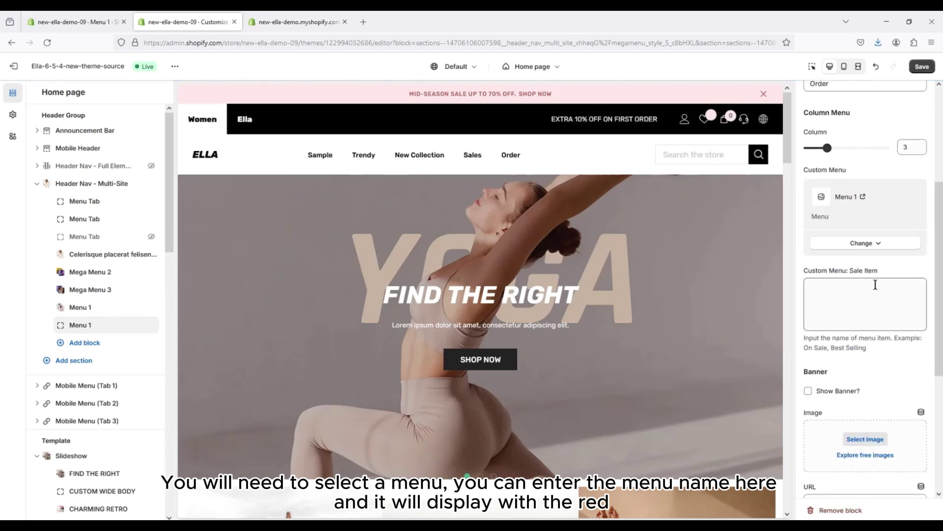
{"action": "scroll", "coordinate": [853, 383], "scroll_direction": "down", "scroll_amount": 3}
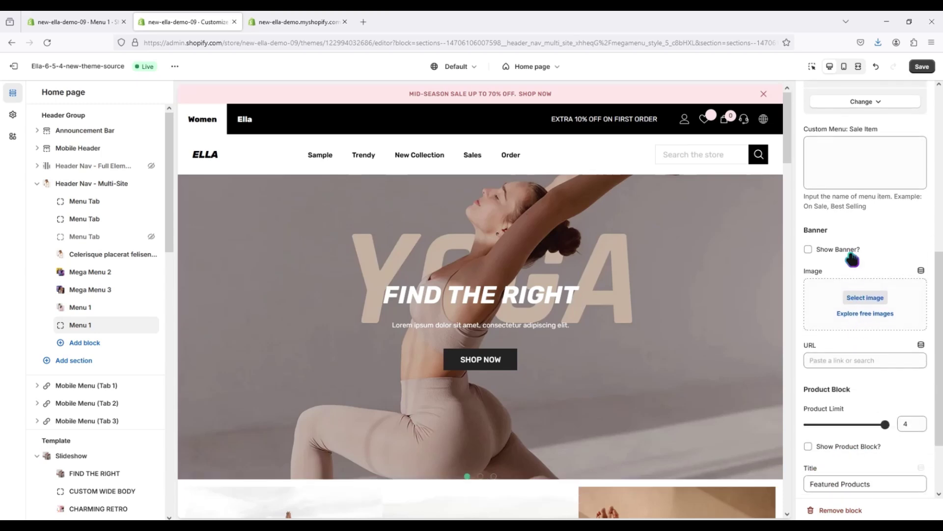
{"action": "left_click", "coordinate": [851, 255]}
{"action": "scroll", "coordinate": [858, 271], "scroll_direction": "down", "scroll_amount": 2}
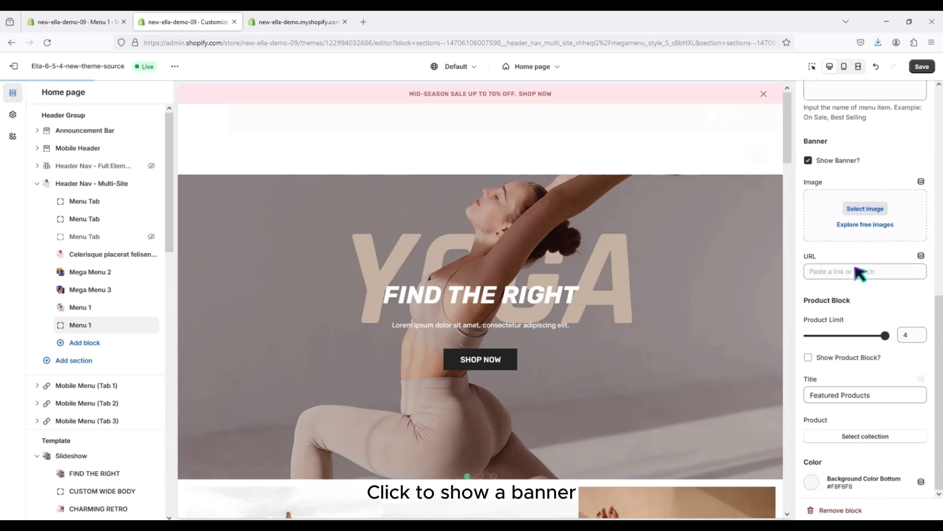
Set the mega menu banner image to the Cyber Week yth image.
{"action": "left_click", "coordinate": [883, 208]}
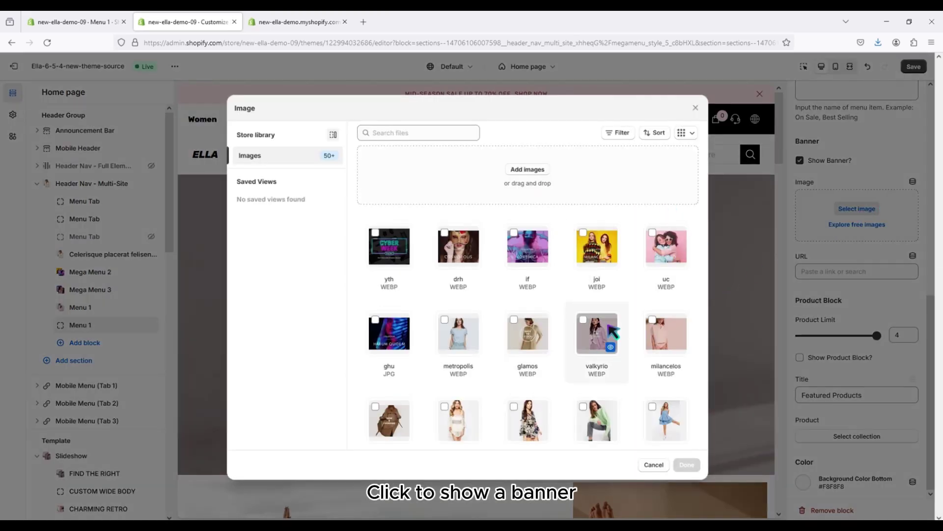
{"action": "scroll", "coordinate": [612, 325], "scroll_direction": "down", "scroll_amount": 3}
{"action": "scroll", "coordinate": [442, 261], "scroll_direction": "up", "scroll_amount": 3}
{"action": "left_click", "coordinate": [391, 250]}
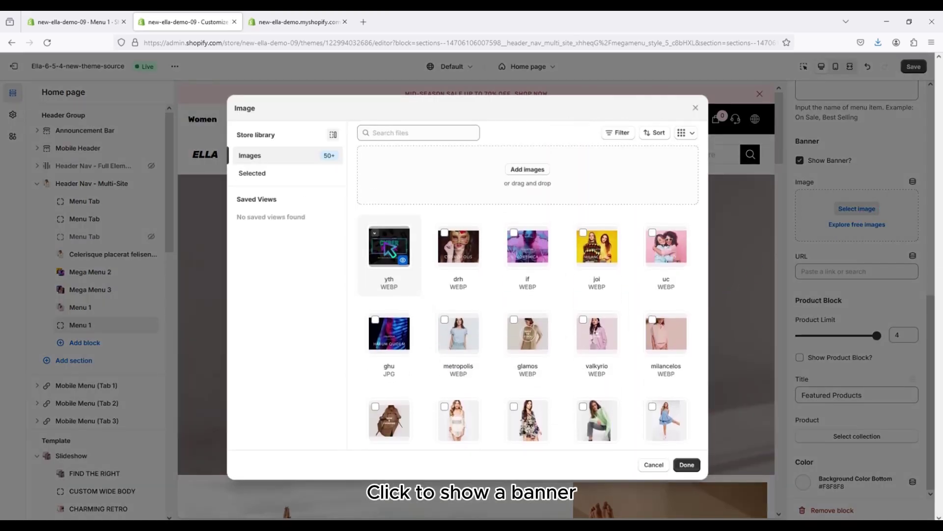
{"action": "left_click", "coordinate": [688, 466]}
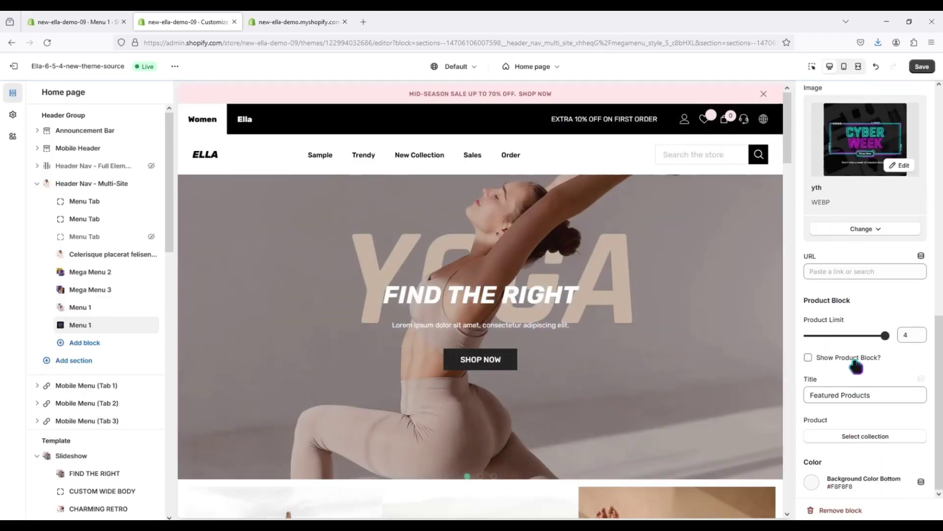
Enable Show Product Block? with the Winter collection and save the mega menu.
{"action": "left_click", "coordinate": [855, 364]}
{"action": "left_click", "coordinate": [859, 438]}
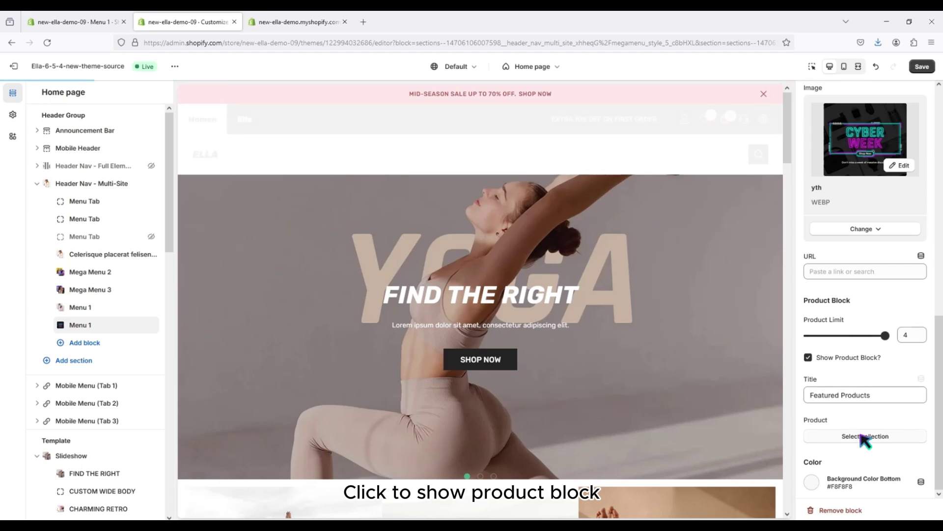
{"action": "left_click", "coordinate": [861, 352]}
{"action": "left_click", "coordinate": [923, 511]}
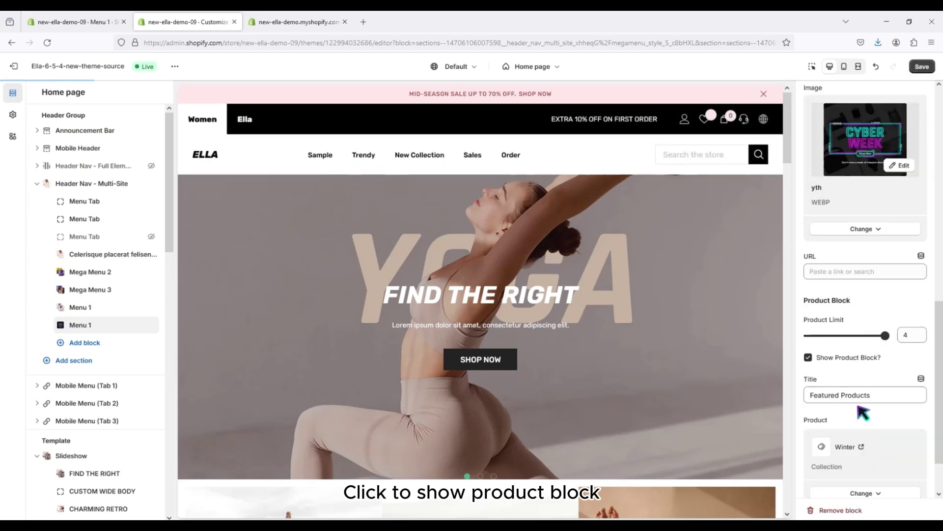
{"action": "scroll", "coordinate": [861, 400], "scroll_direction": "down", "scroll_amount": 2}
{"action": "scroll", "coordinate": [861, 400], "scroll_direction": "up", "scroll_amount": 10}
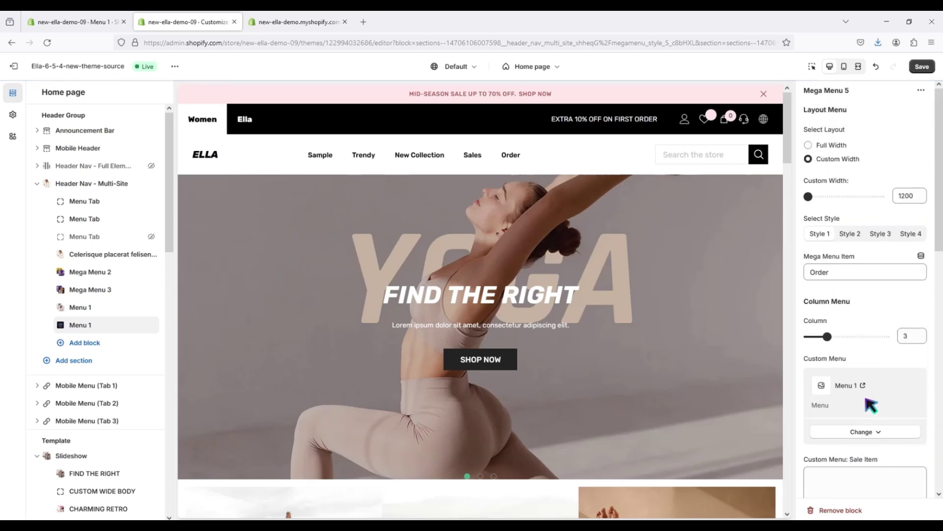
{"action": "left_click", "coordinate": [922, 67]}
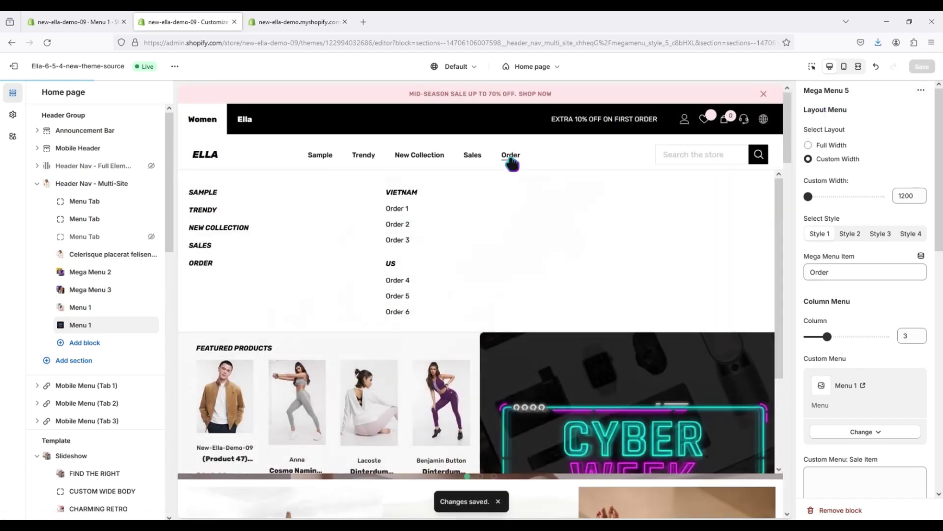
Change the Order mega menu's Select Style to Style 3 and save.
{"action": "left_click", "coordinate": [510, 156]}
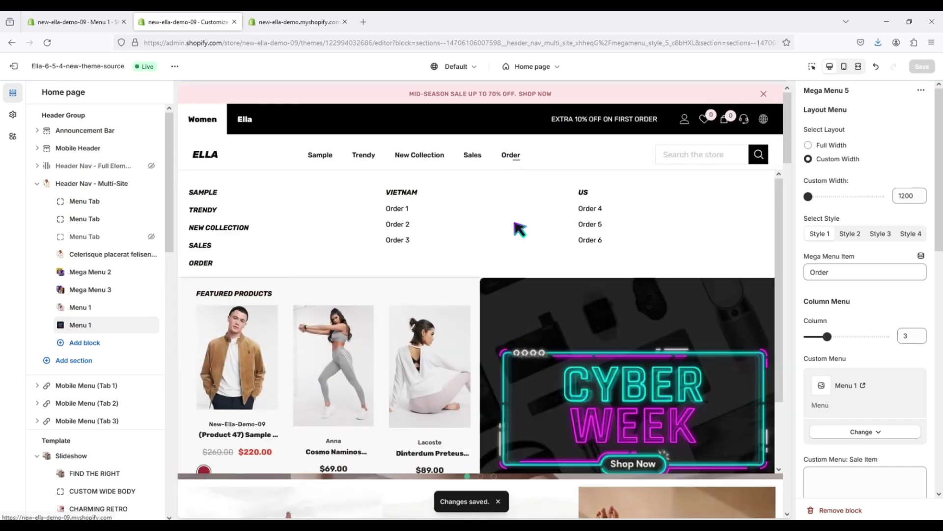
{"action": "scroll", "coordinate": [428, 298], "scroll_direction": "down", "scroll_amount": 2}
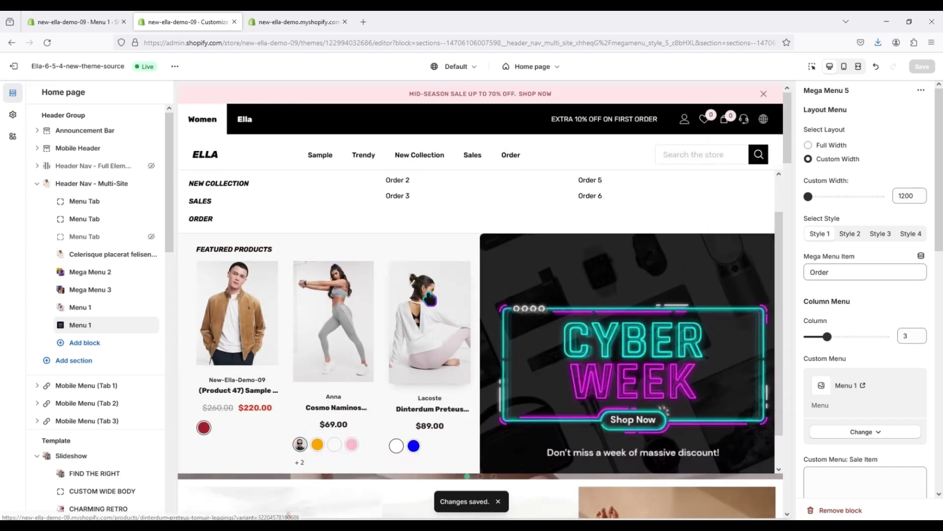
{"action": "scroll", "coordinate": [428, 298], "scroll_direction": "down", "scroll_amount": 3}
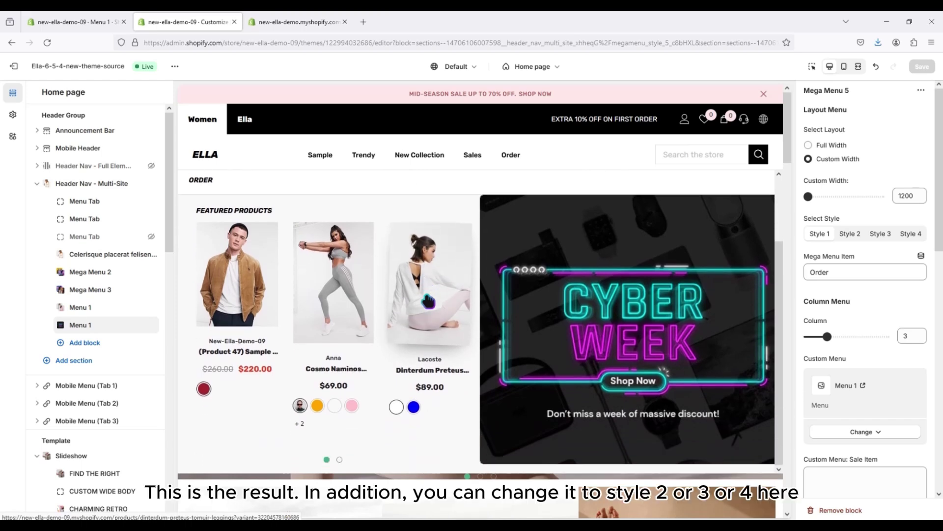
{"action": "scroll", "coordinate": [428, 298], "scroll_direction": "up", "scroll_amount": 5}
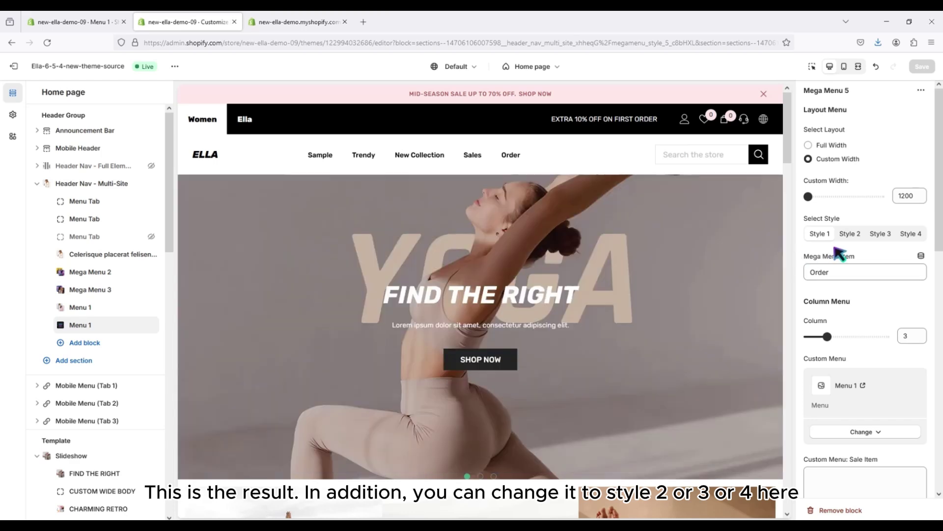
{"action": "left_click", "coordinate": [884, 236]}
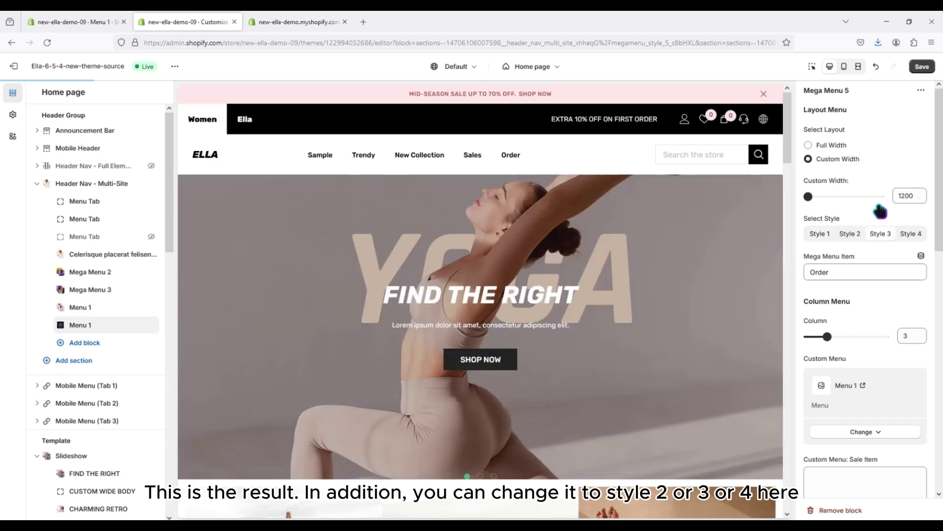
{"action": "left_click", "coordinate": [921, 66]}
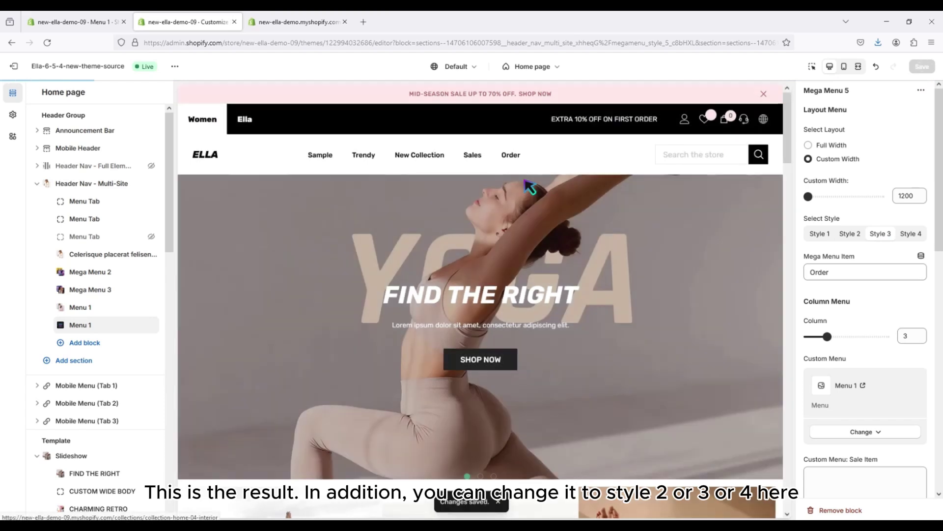
Check the restyled Order mega menu in the theme preview.
{"action": "mouse_move", "coordinate": [510, 158]}
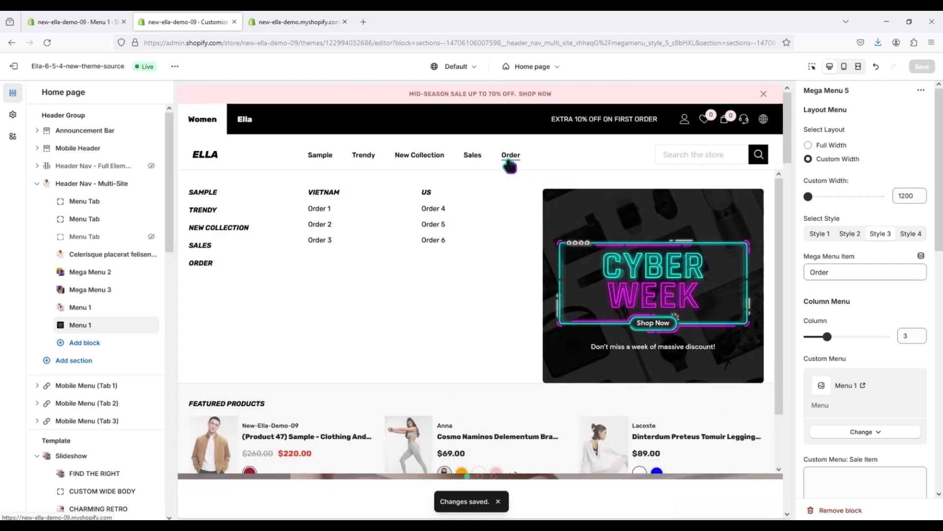
{"action": "scroll", "coordinate": [536, 206], "scroll_direction": "down", "scroll_amount": 1}
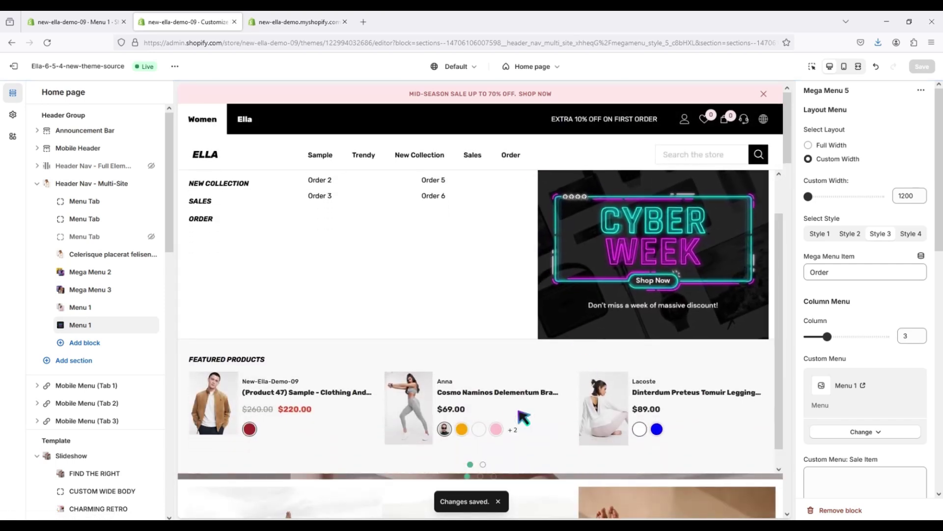
{"action": "scroll", "coordinate": [363, 339], "scroll_direction": "up", "scroll_amount": 1}
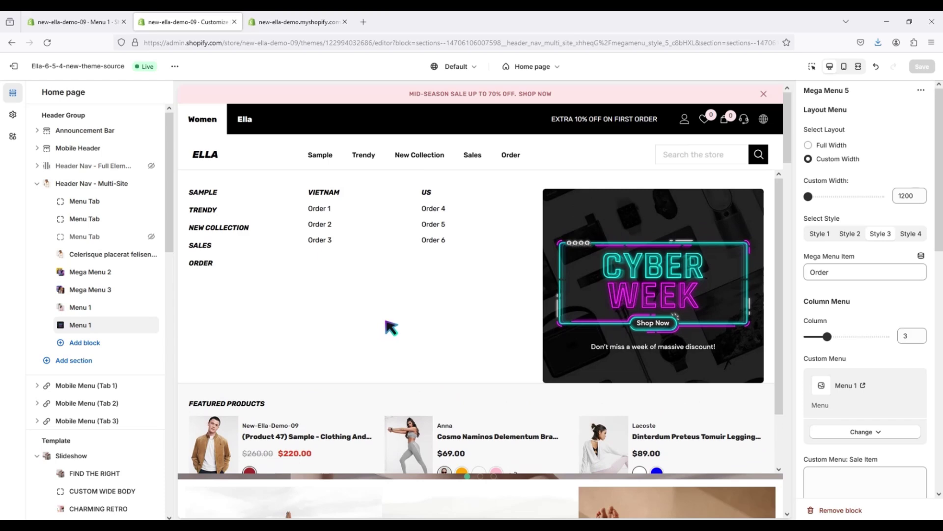
{"action": "scroll", "coordinate": [390, 327], "scroll_direction": "down", "scroll_amount": 1}
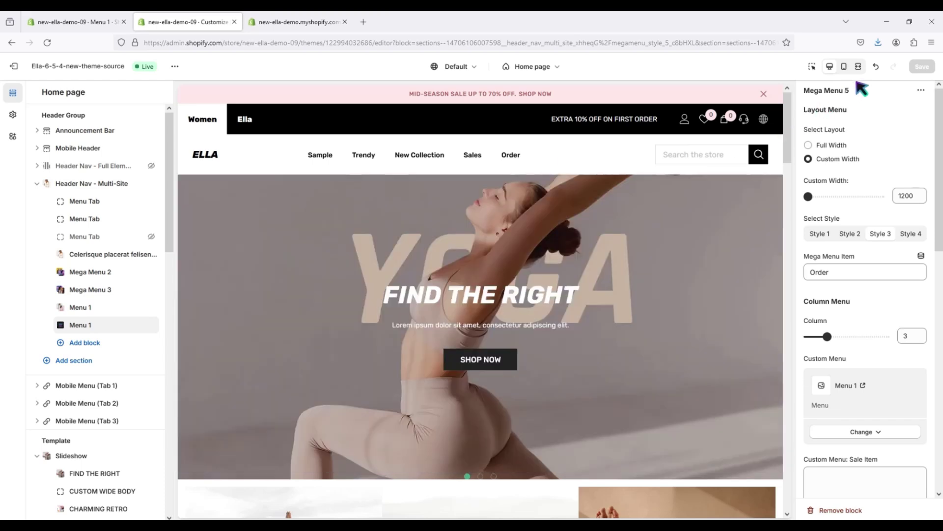
View the live storefront and preview the Sample, Trendy, New Collection and Sales mega menus.
{"action": "left_click", "coordinate": [175, 67]}
{"action": "left_click", "coordinate": [117, 167]}
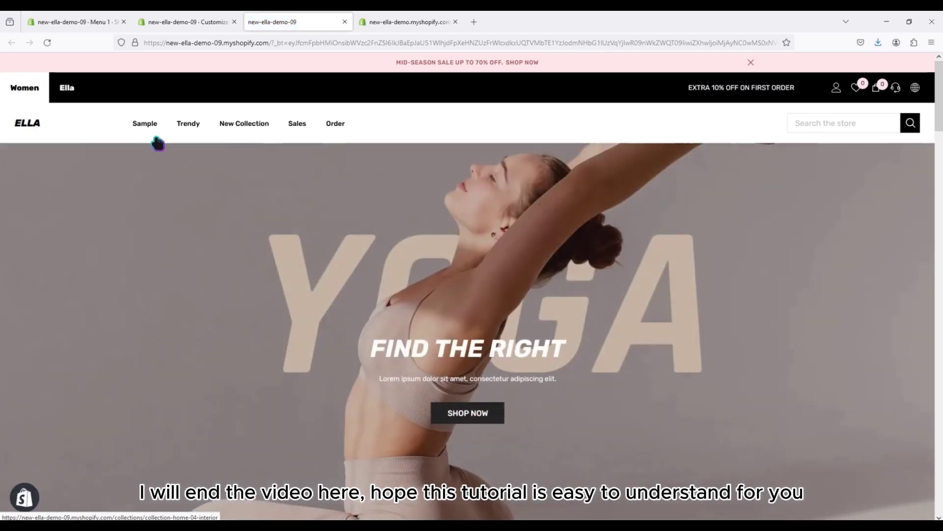
{"action": "mouse_move", "coordinate": [151, 129]}
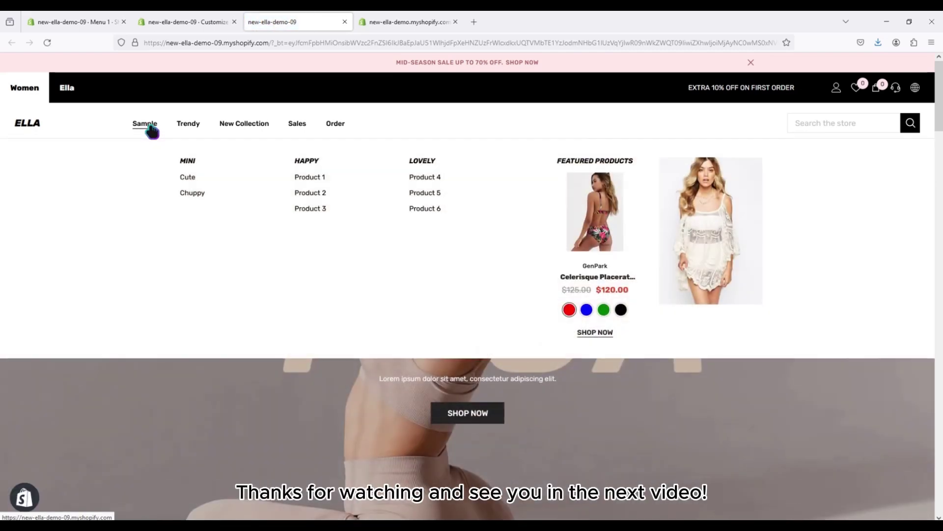
{"action": "mouse_move", "coordinate": [192, 130]}
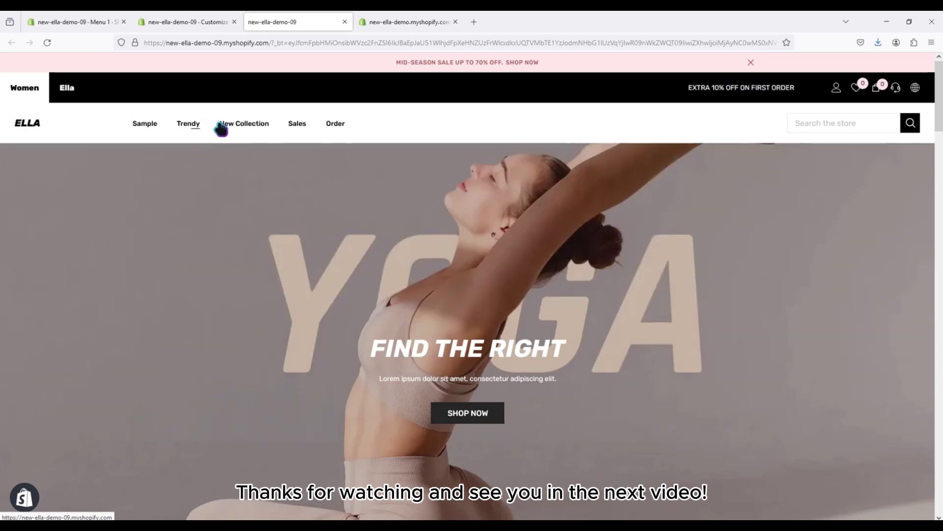
{"action": "mouse_move", "coordinate": [228, 129]}
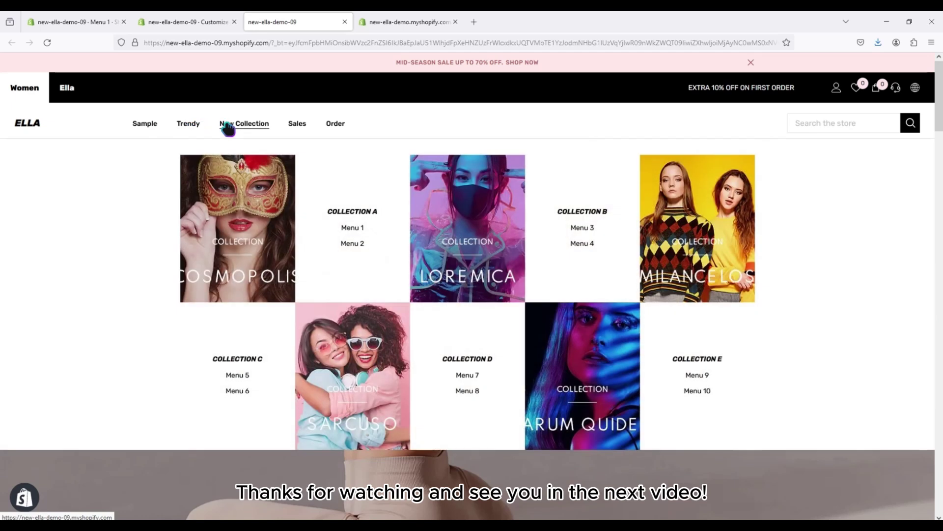
{"action": "mouse_move", "coordinate": [296, 129]}
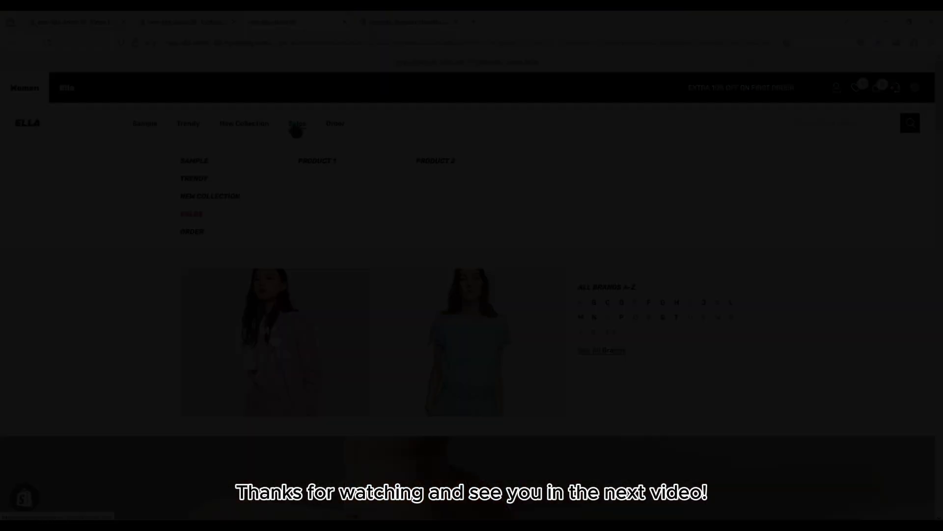